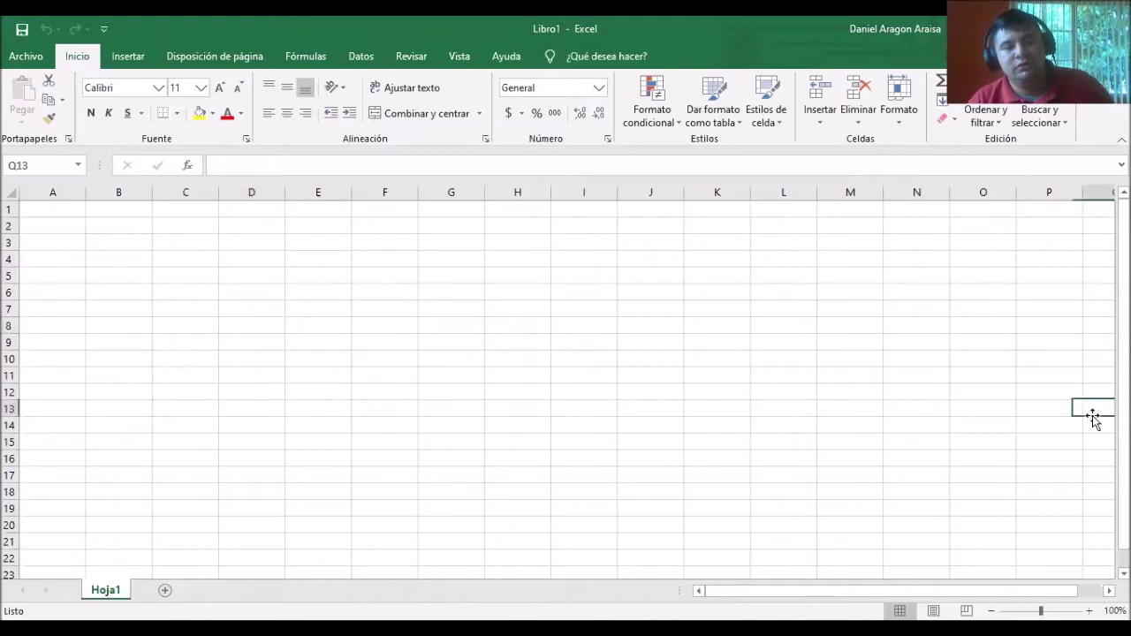
- Read the textbook photo's explanation of selecting cells and its mini chessboard example, and return to the Excel workbook
click(508, 491)
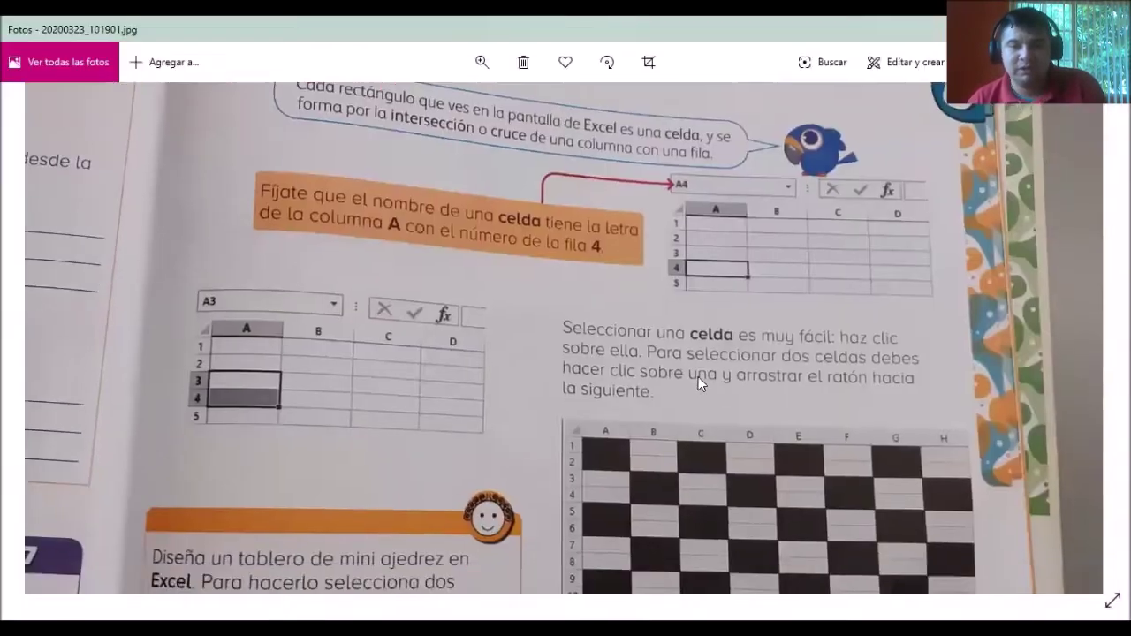
scroll(691, 337, down, 3)
scroll(740, 426, down, 2)
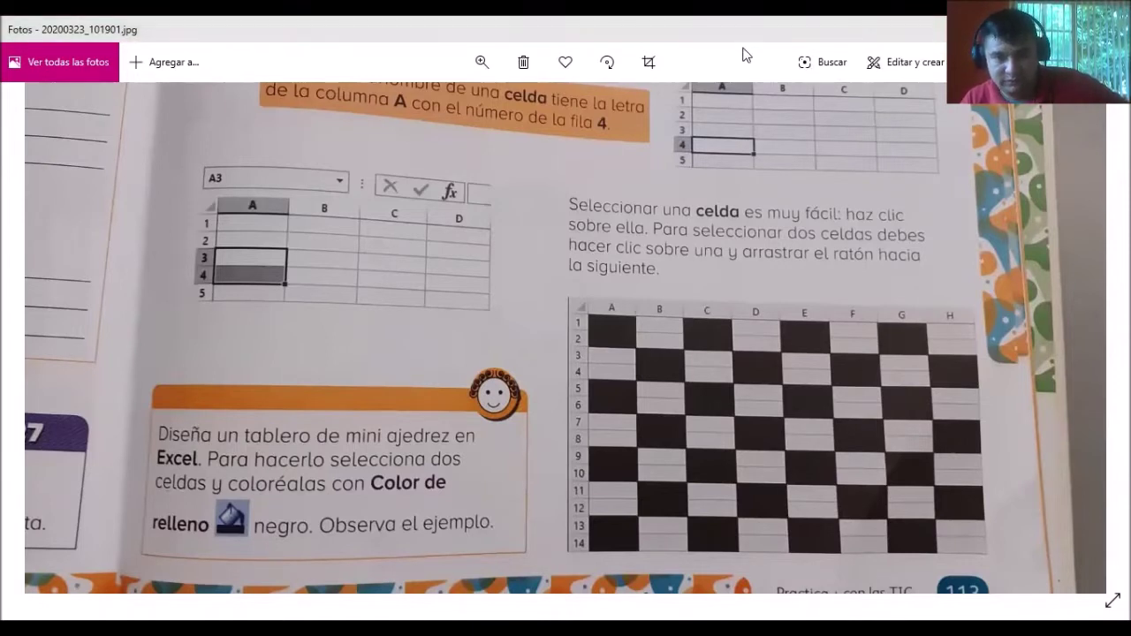
key(alt+Tab)
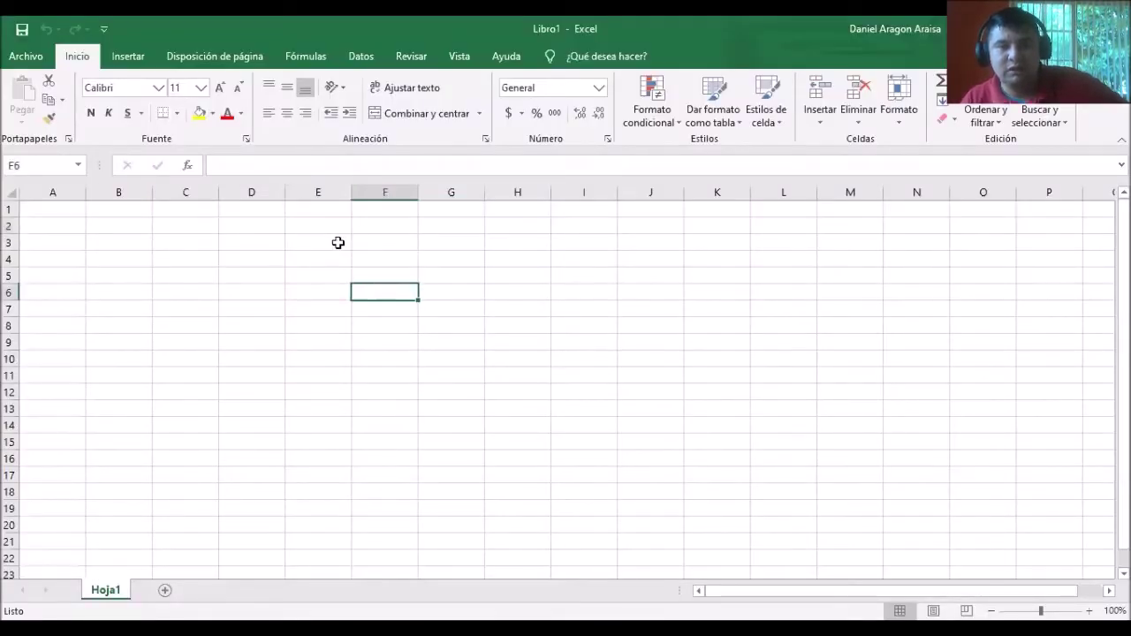
- Practise selecting cell ranges starting at E2: the two cells E2:E3, the larger block E2:F11, and the block E2:G10
drag(328, 228, 323, 239)
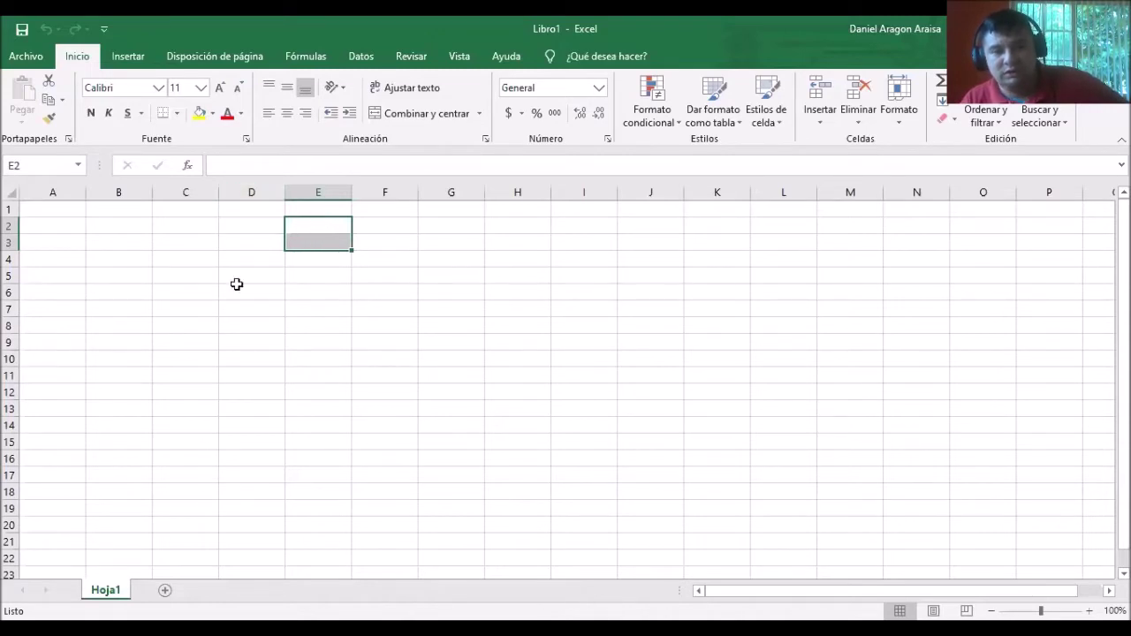
click(293, 310)
drag(308, 227, 309, 249)
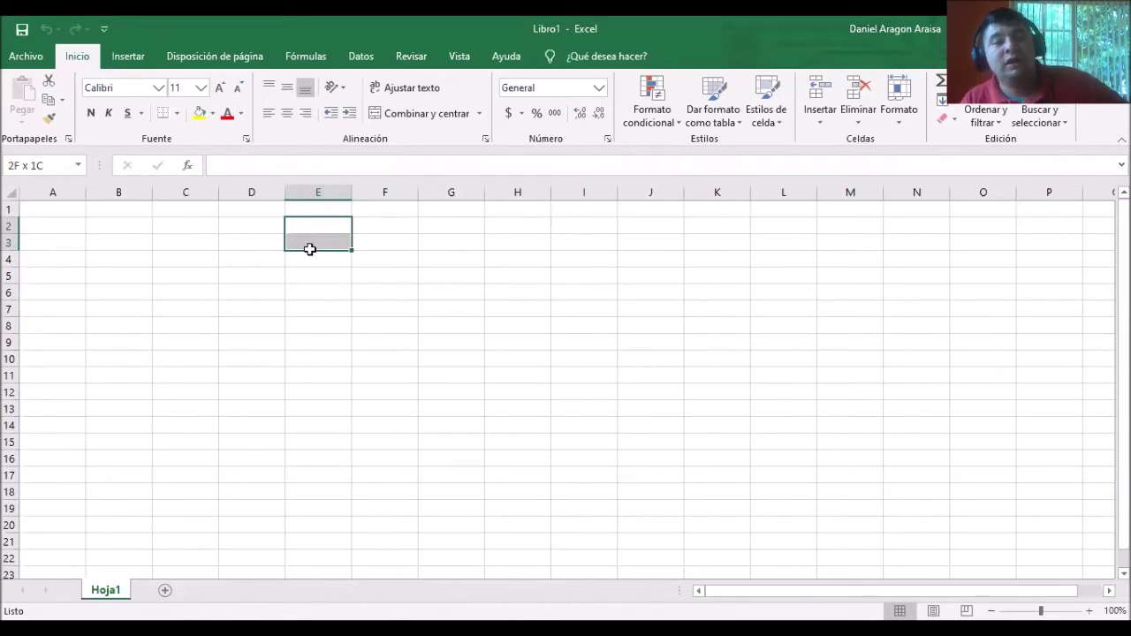
drag(309, 249, 366, 372)
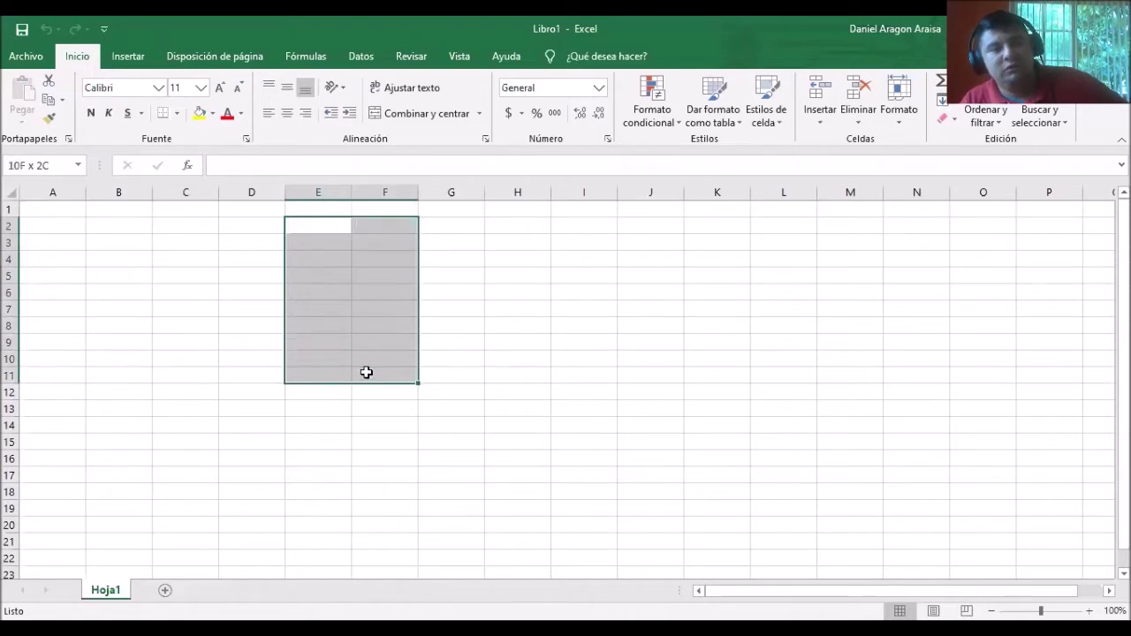
drag(366, 372, 318, 228)
click(328, 285)
click(322, 225)
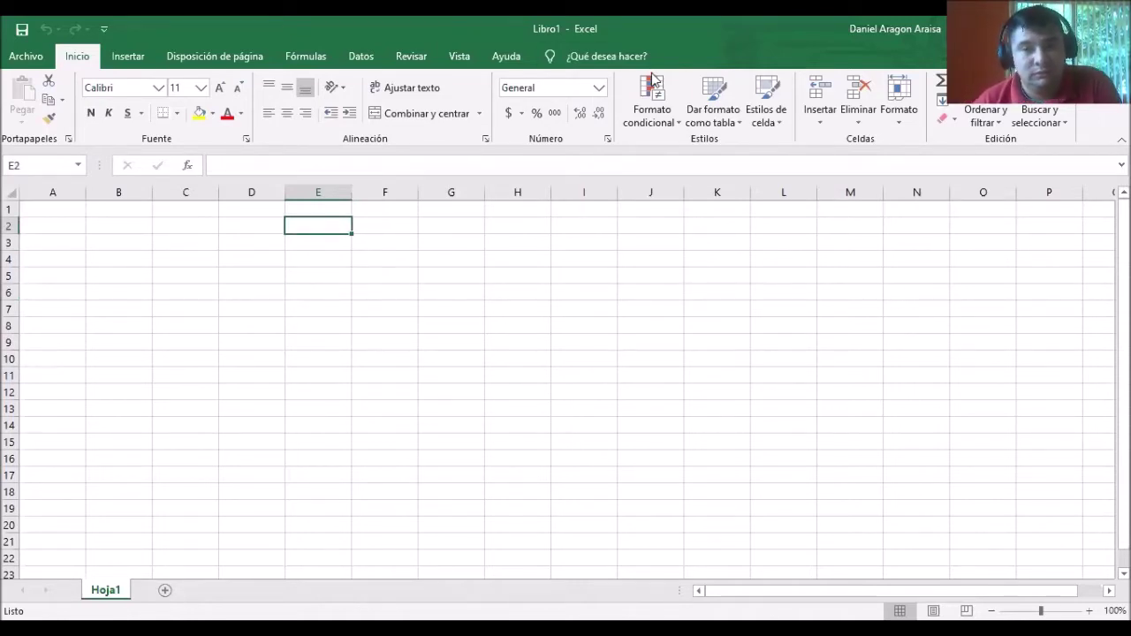
drag(343, 229, 450, 358)
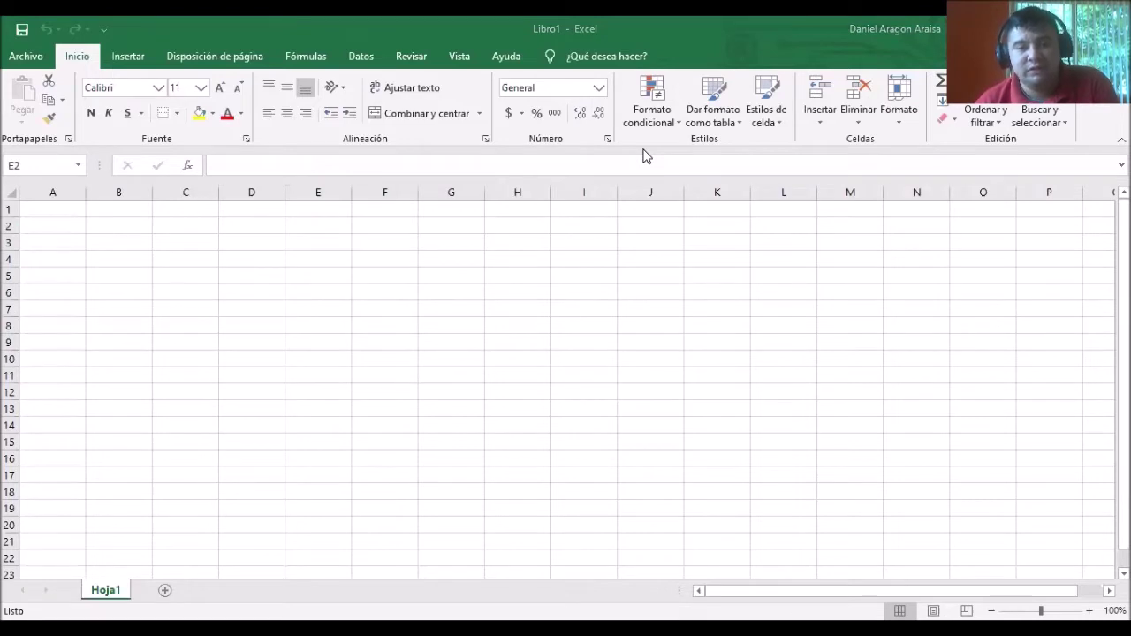
- Switch to the textbook photo in Fotos and examine the mini chessboard instructions and the example board
key(alt+Tab)
scroll(394, 343, down, 2)
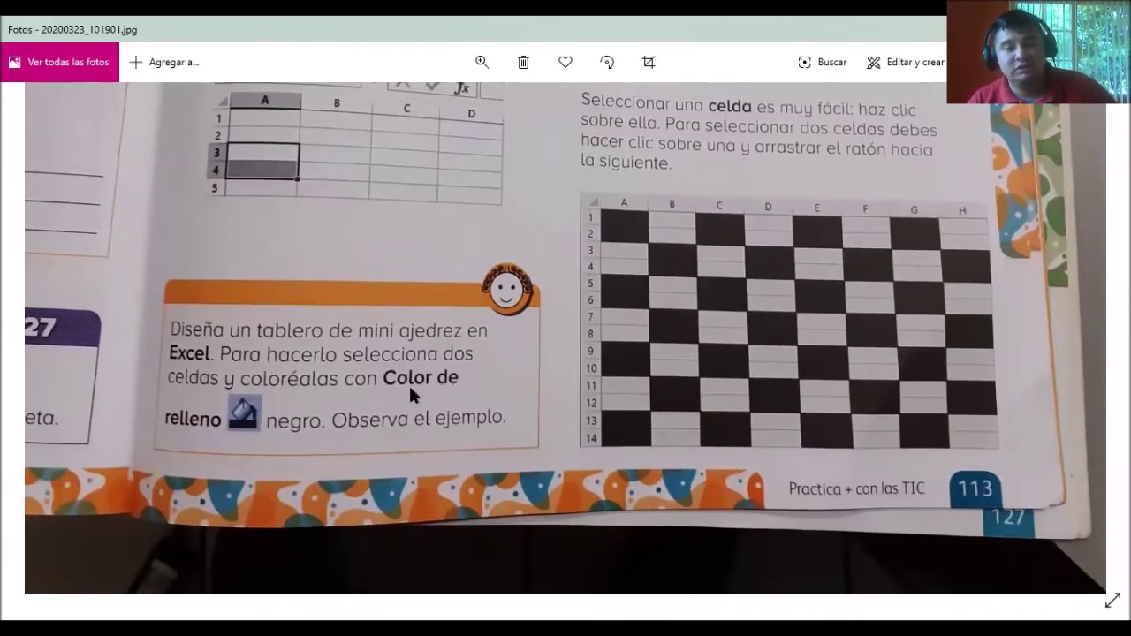
drag(899, 322, 886, 280)
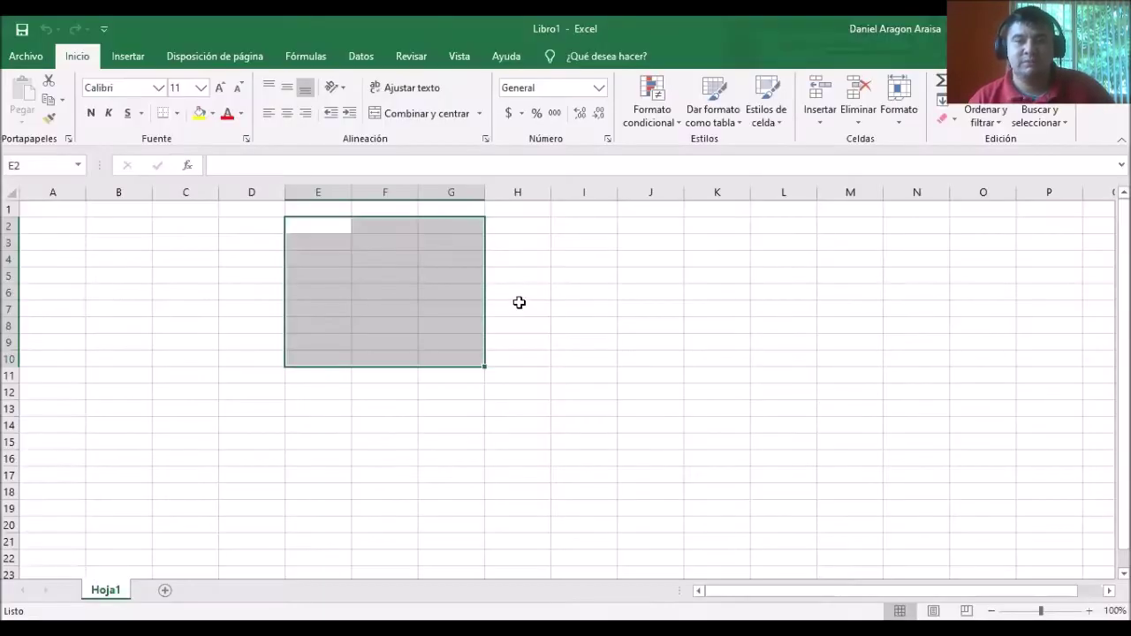
- In the Excel workbook, fill cells A1:A2 with black as the first square of the chessboard
click(537, 341)
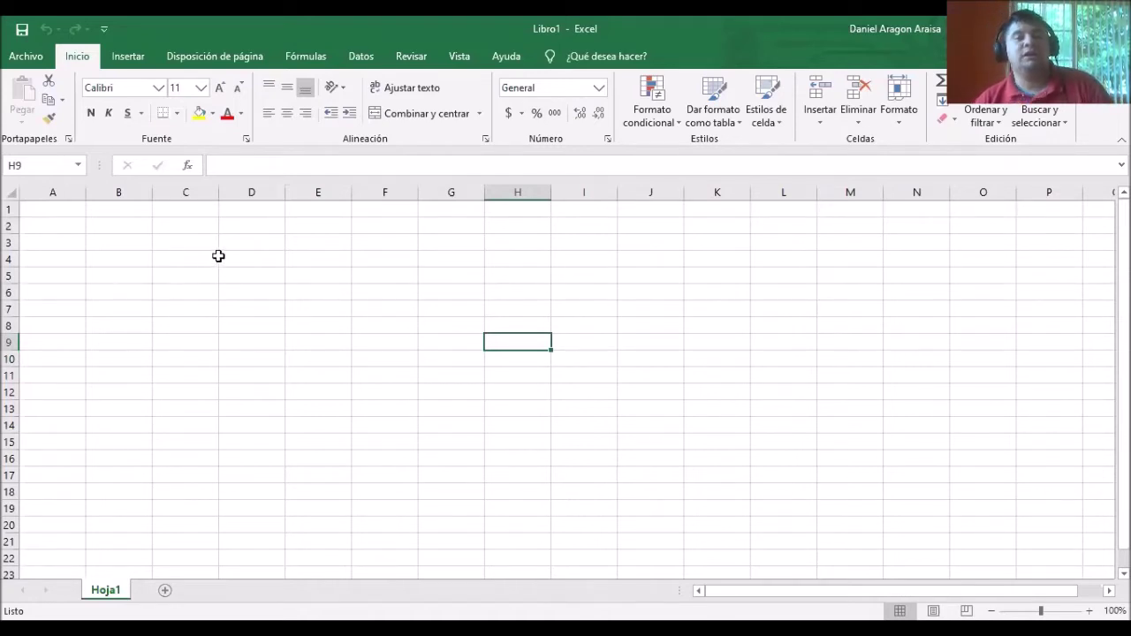
click(51, 214)
drag(53, 220, 56, 224)
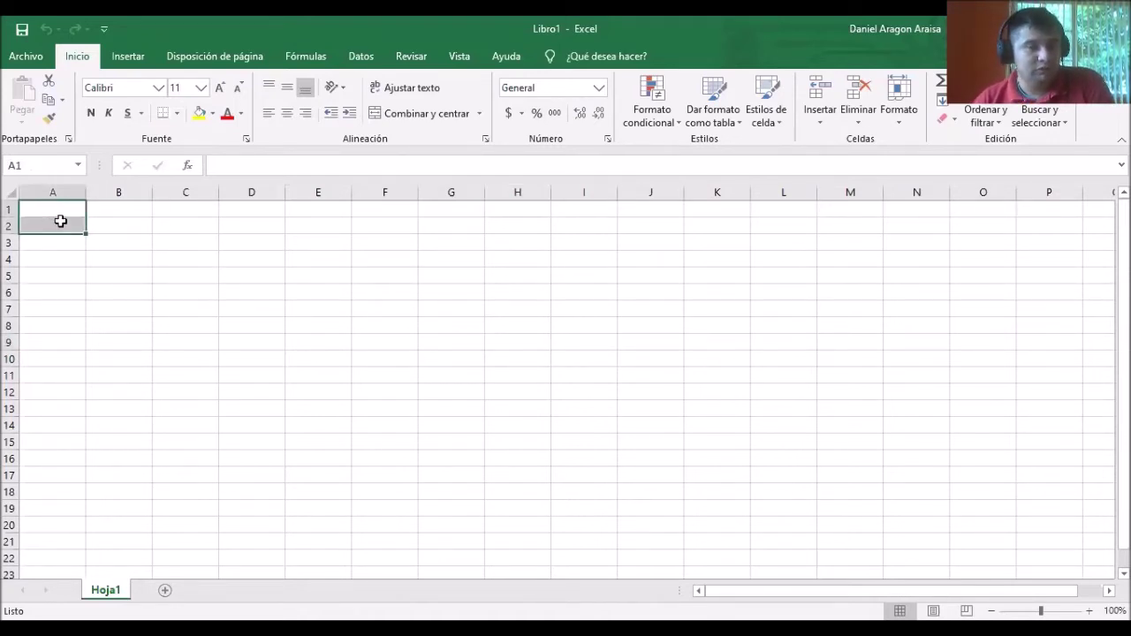
click(213, 115)
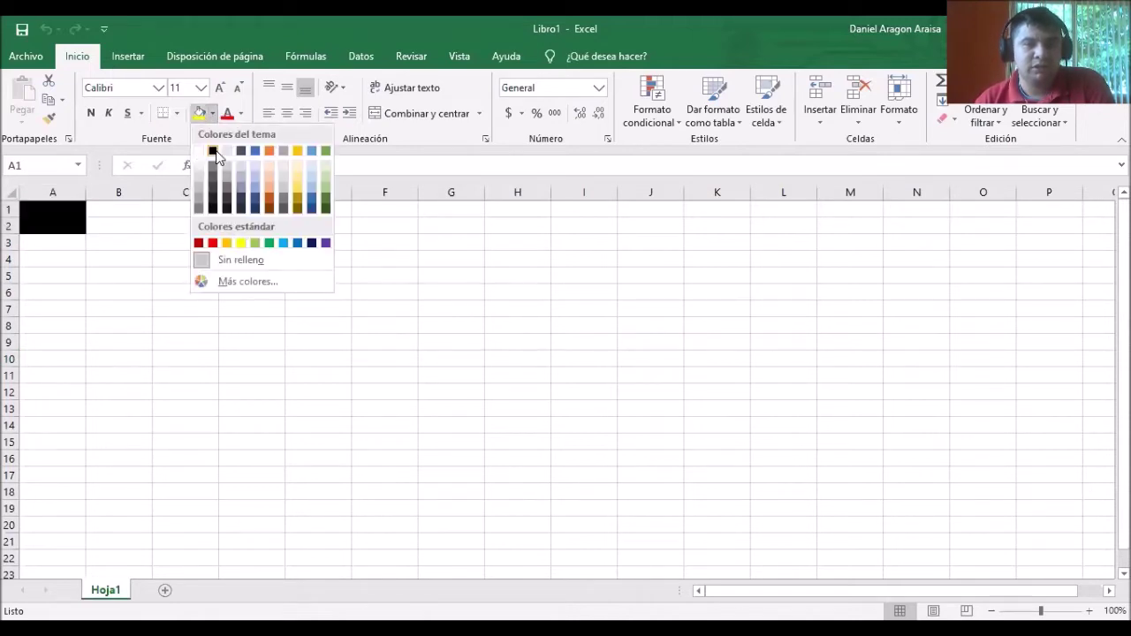
click(213, 152)
click(139, 225)
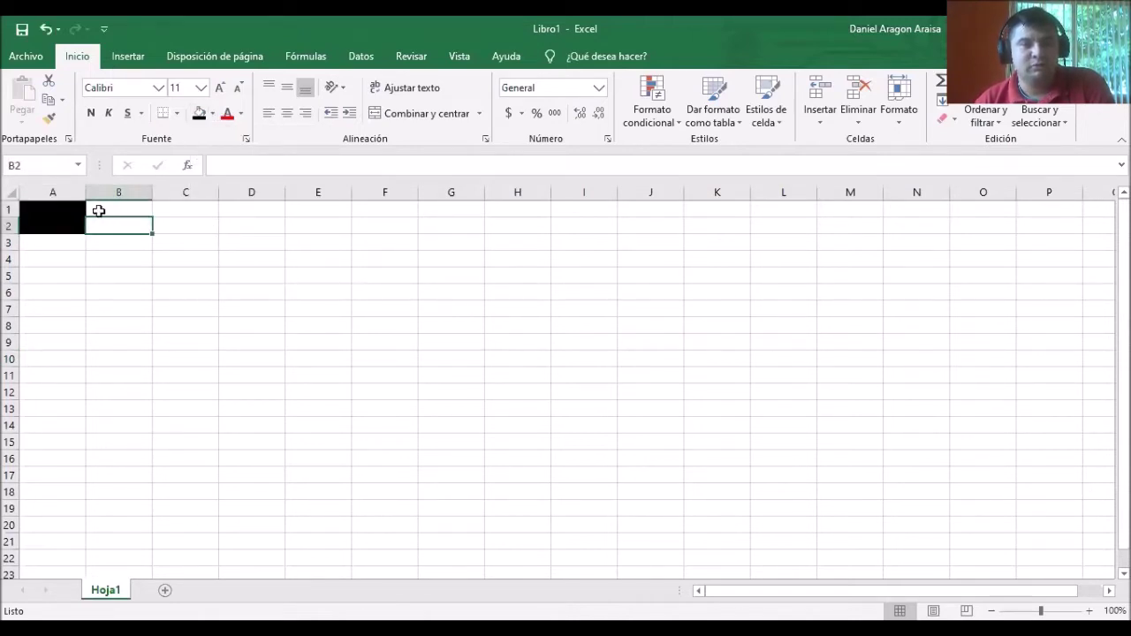
- Fill the cell pairs C1:C2, E1:E2 and G1:G2 with black to complete the board's first row of squares
drag(185, 203, 189, 222)
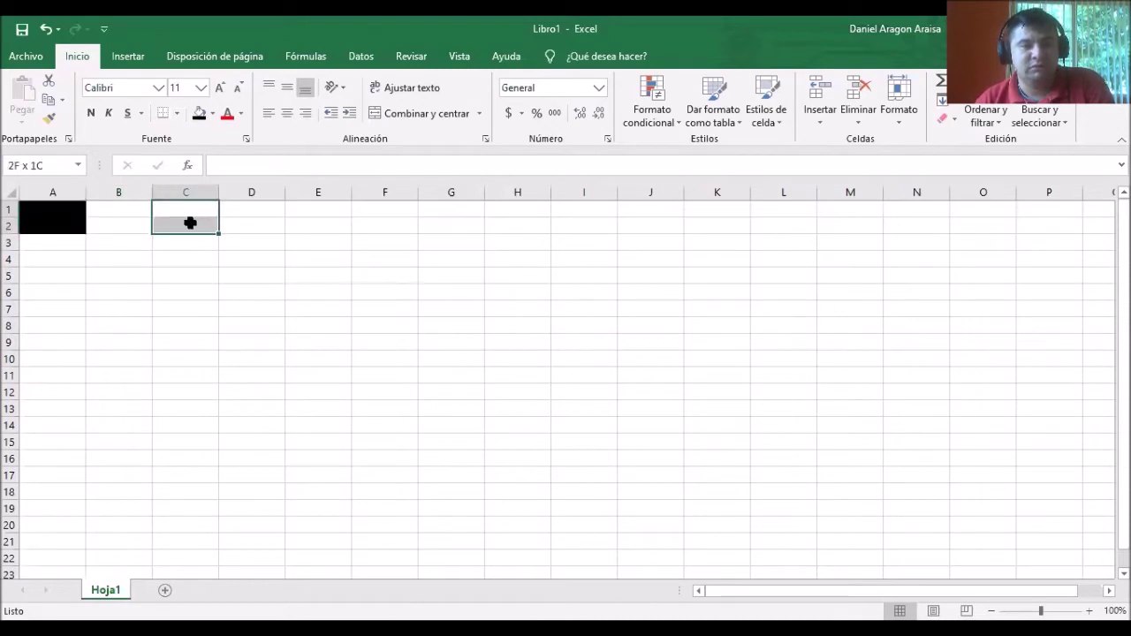
click(200, 115)
drag(295, 207, 297, 224)
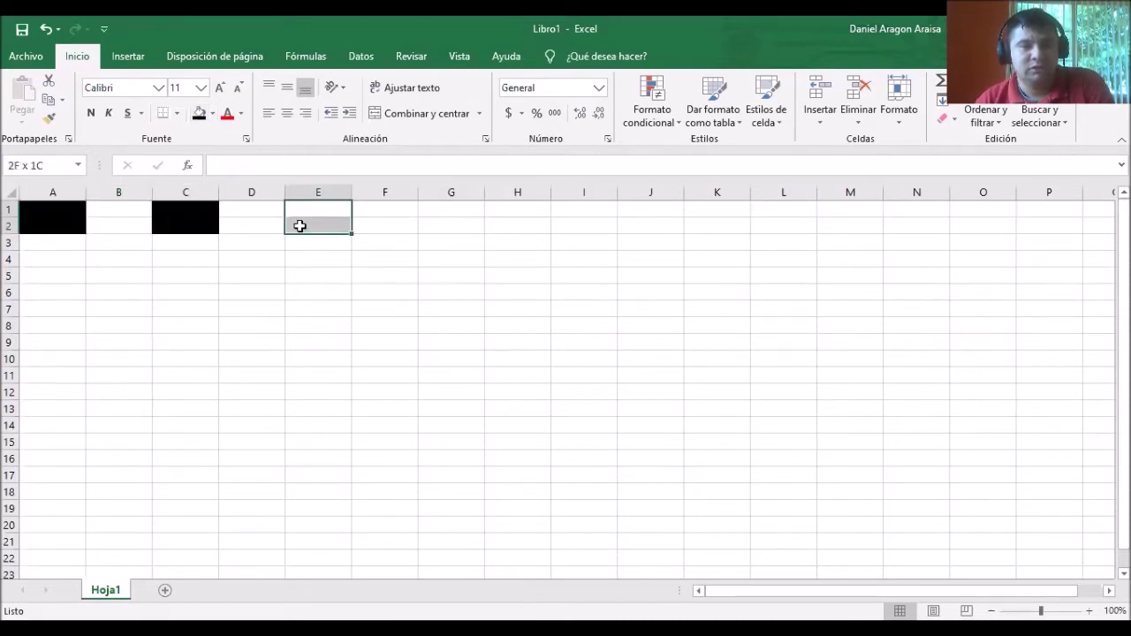
click(200, 115)
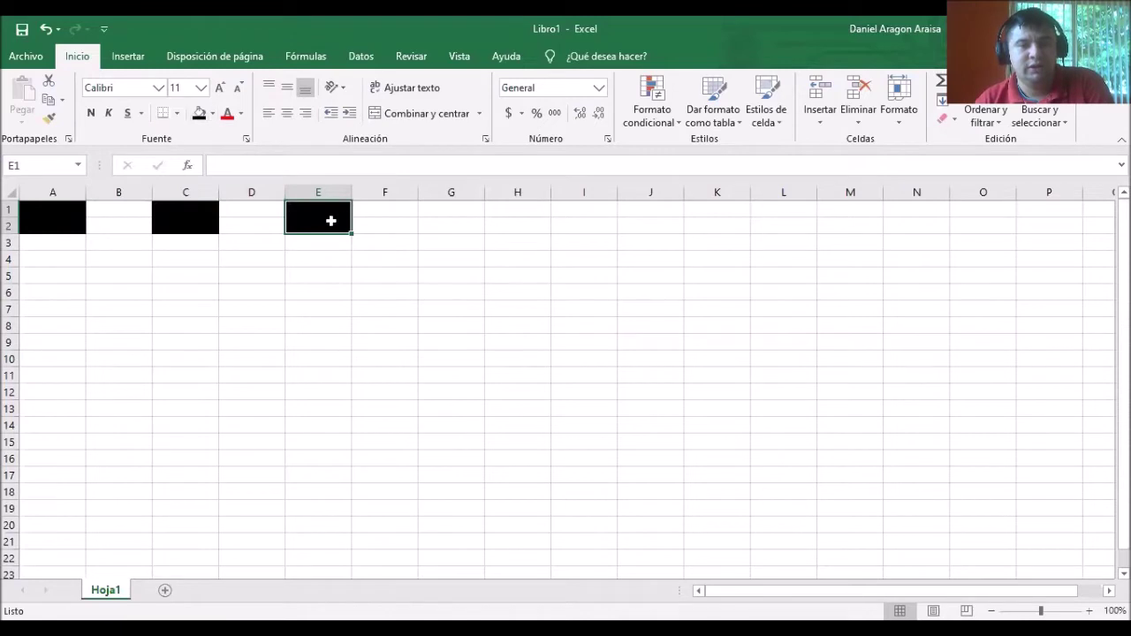
drag(441, 210, 444, 225)
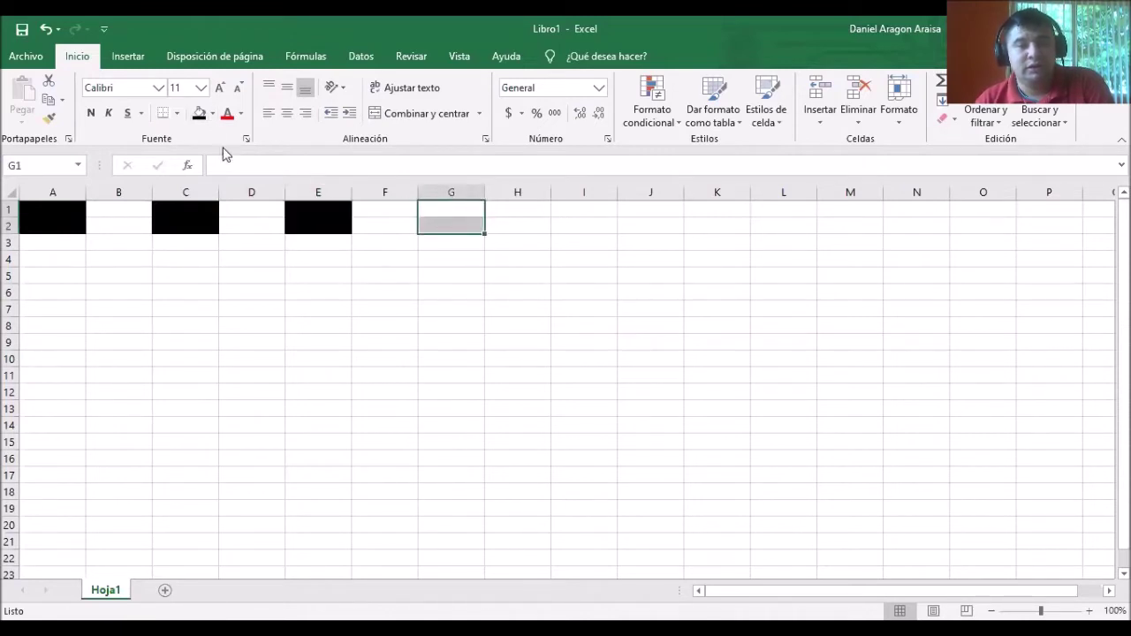
click(199, 115)
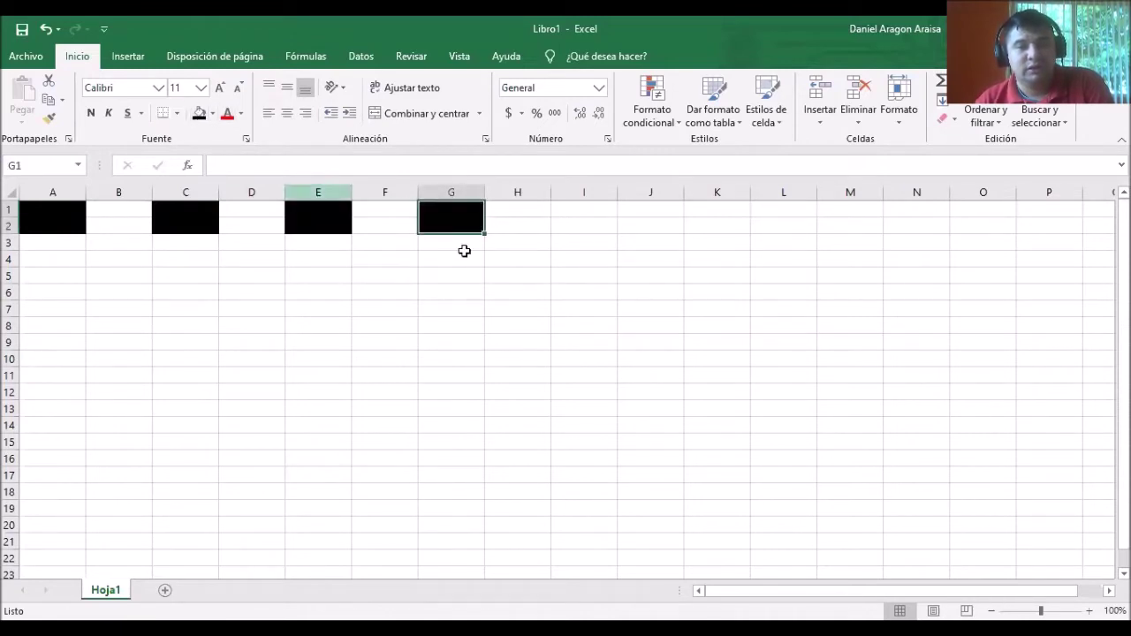
click(672, 115)
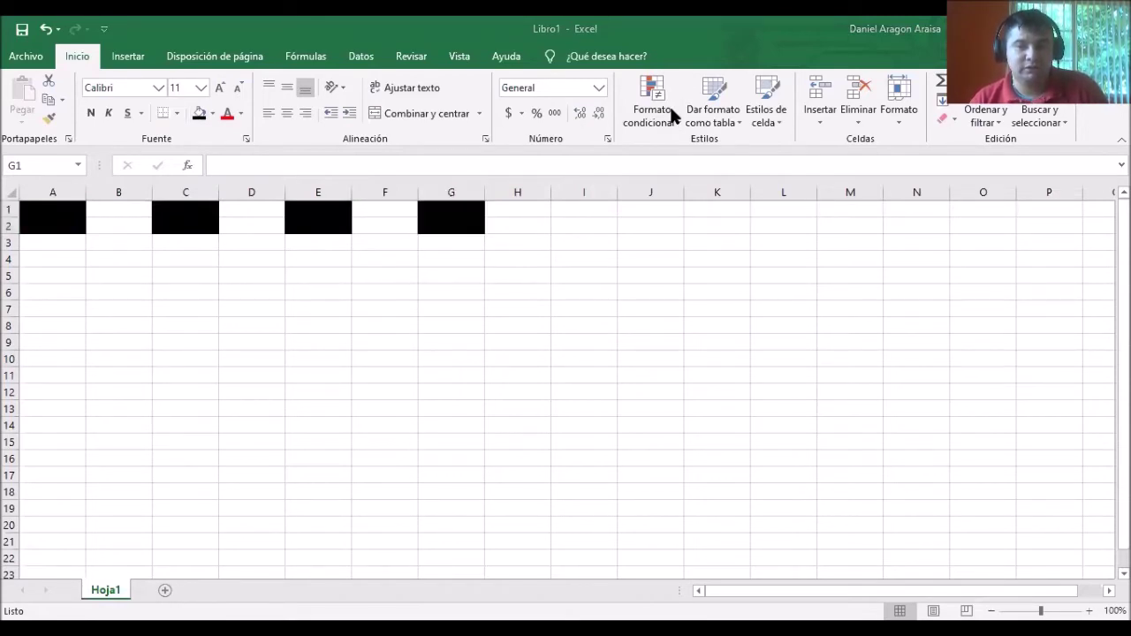
key(Escape)
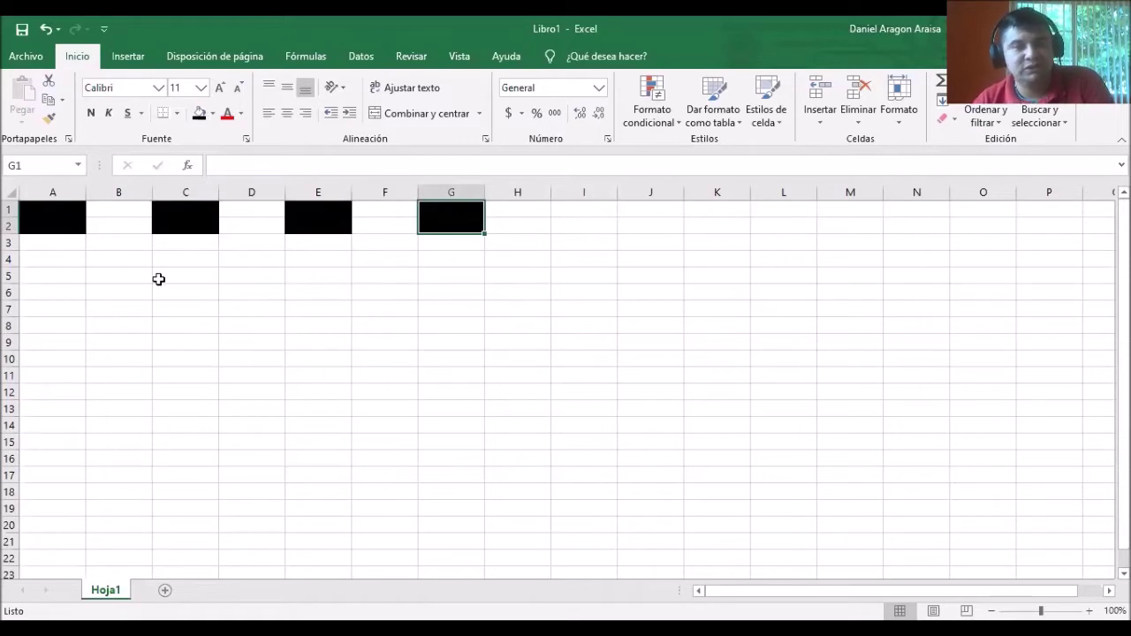
- Fill the cell pairs B3:B4 and D3:D4 with black in the board's second row of squares
click(66, 244)
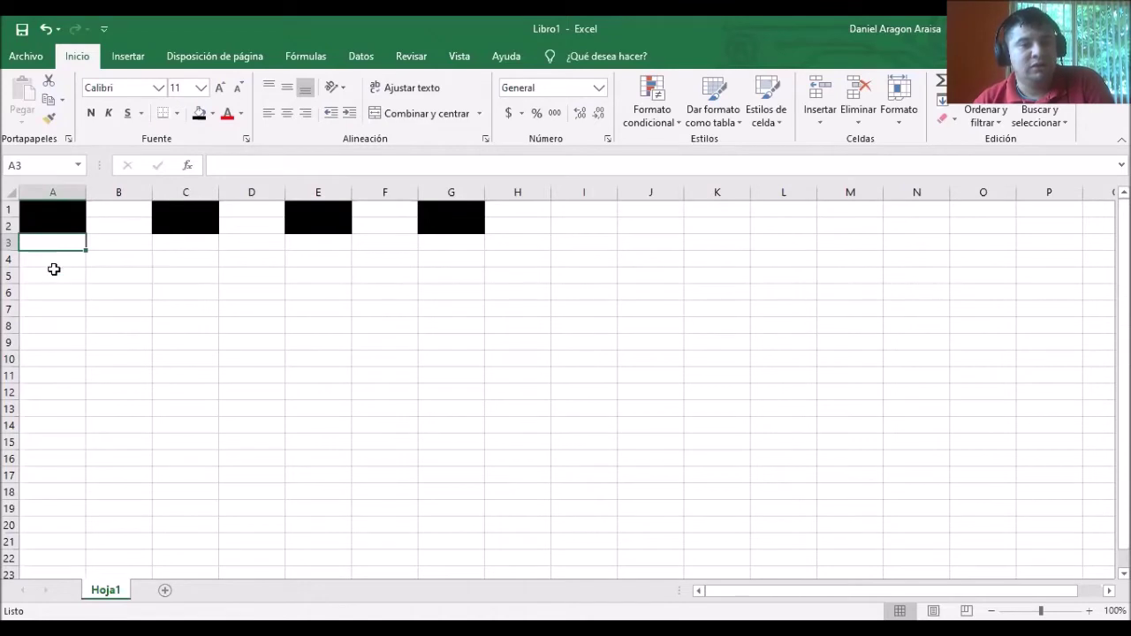
click(128, 243)
drag(128, 243, 121, 257)
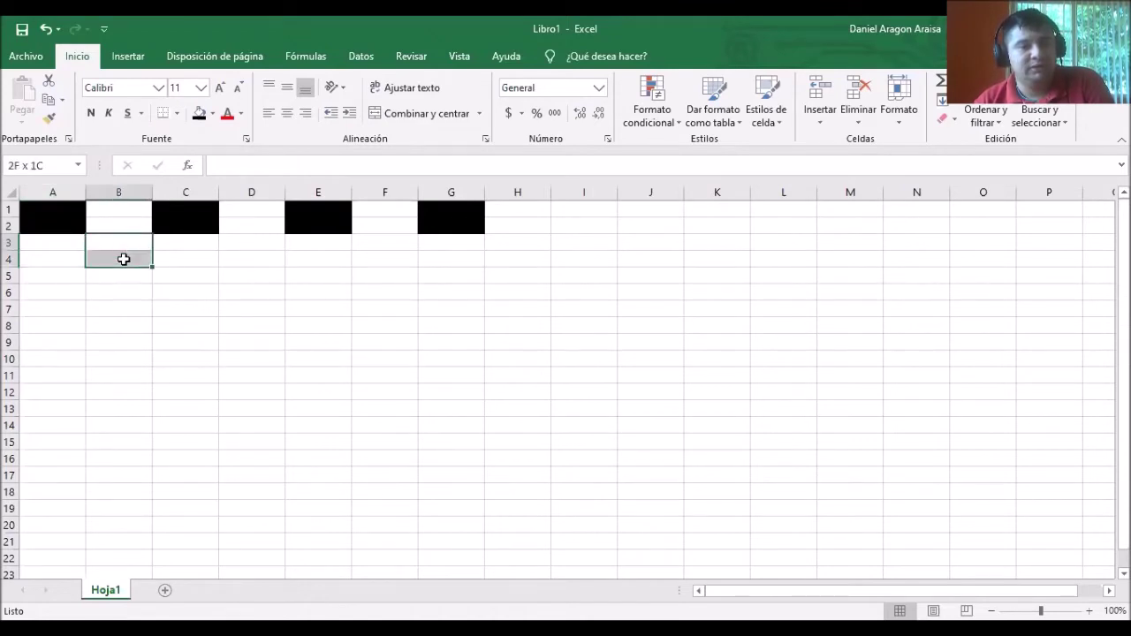
click(198, 113)
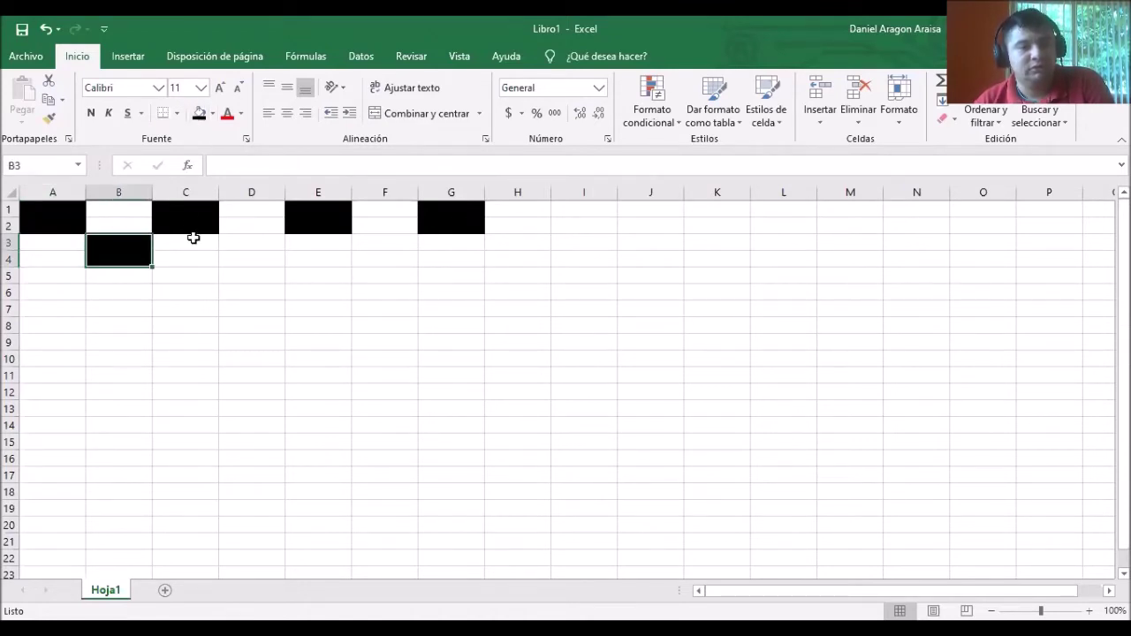
click(252, 248)
drag(253, 248, 253, 259)
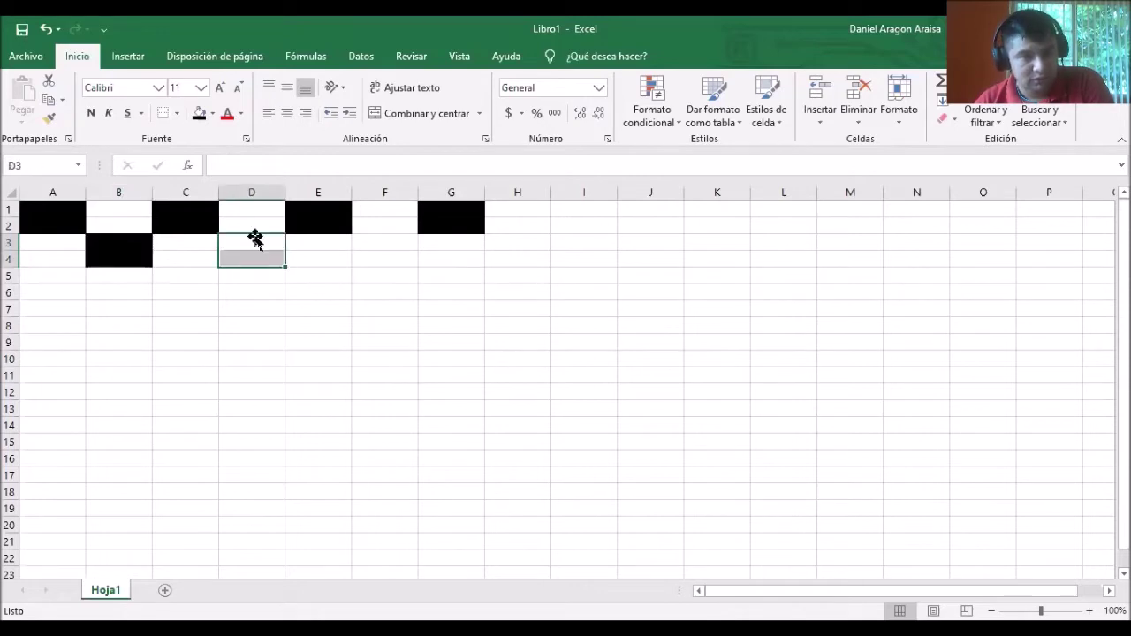
click(199, 113)
- Fill the cell pairs F3:F4 and H3:H4 with black to complete the second row of squares
drag(369, 240, 370, 260)
click(369, 249)
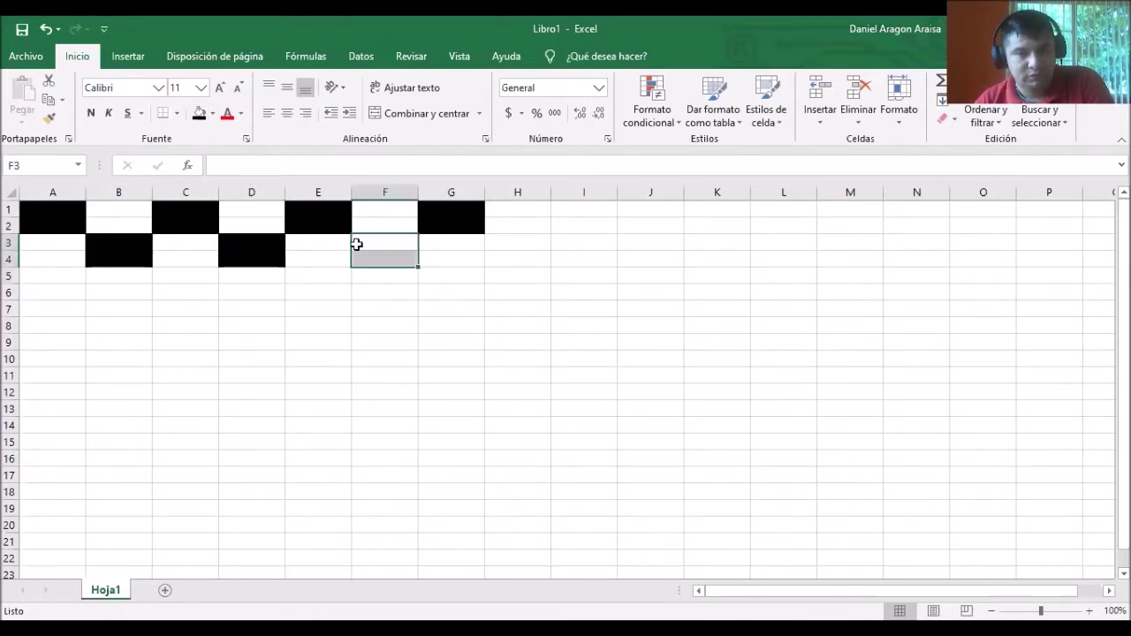
click(199, 113)
drag(518, 241, 519, 256)
click(198, 113)
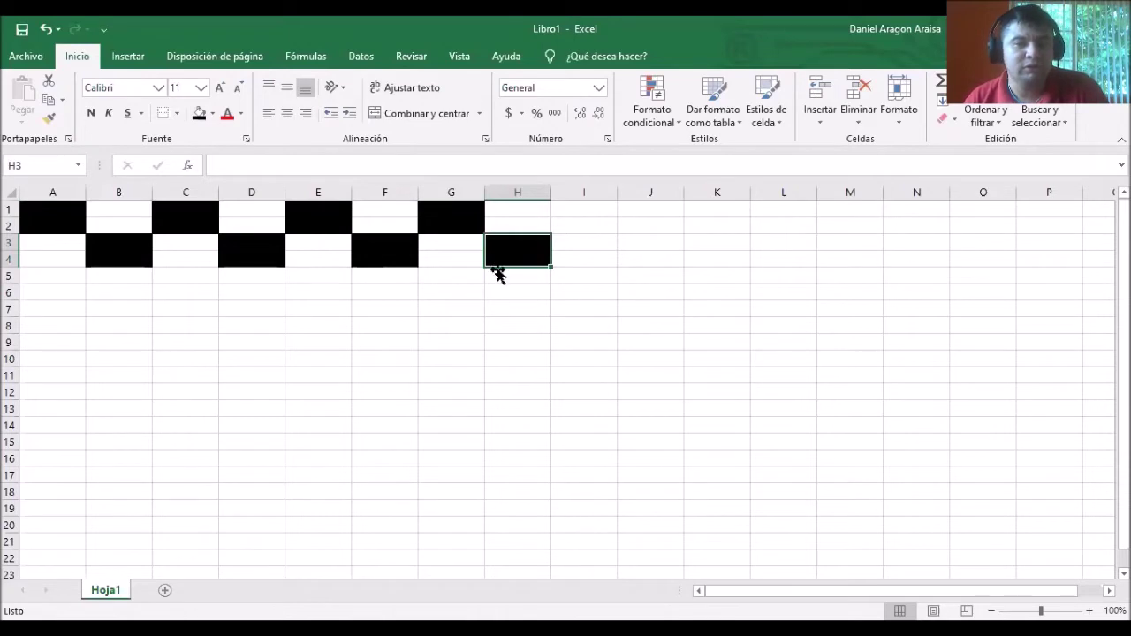
click(512, 325)
- Fill the cells C5:C7 with black in the board's third row of squares
drag(164, 270, 164, 308)
click(200, 114)
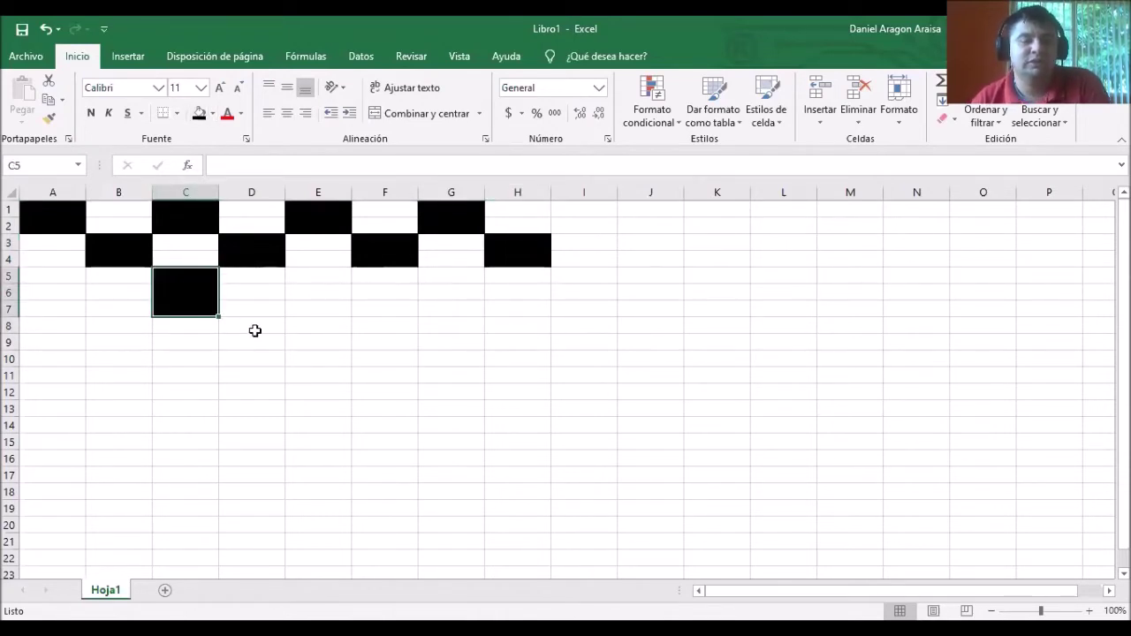
click(257, 332)
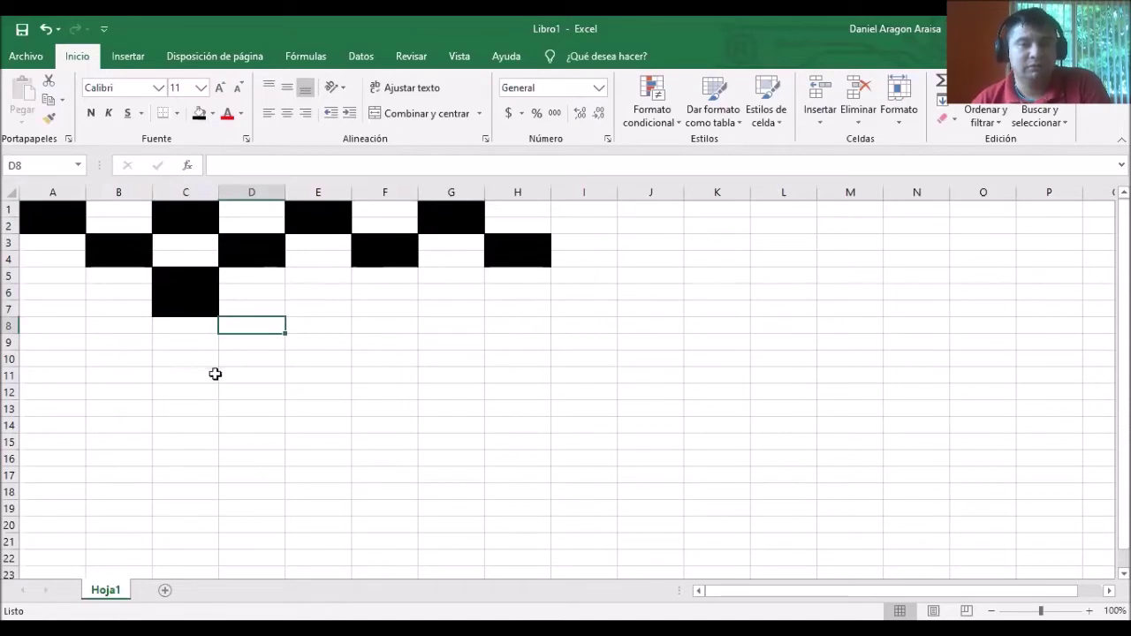
- Remove the fill from the extra cell C7 by setting it to Sin relleno
click(160, 310)
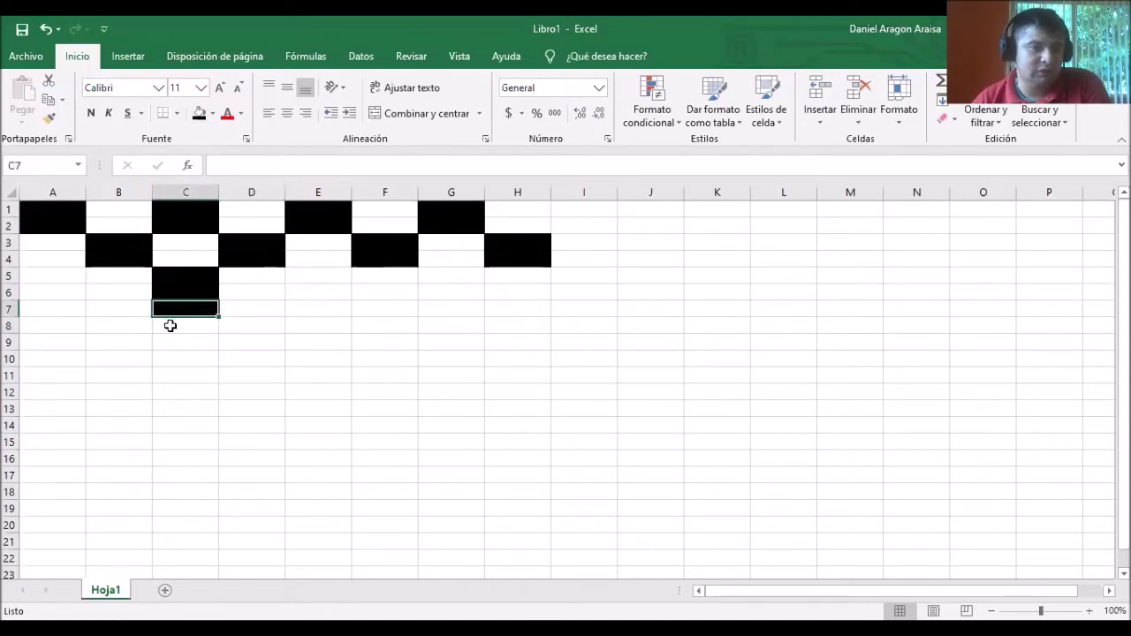
click(213, 115)
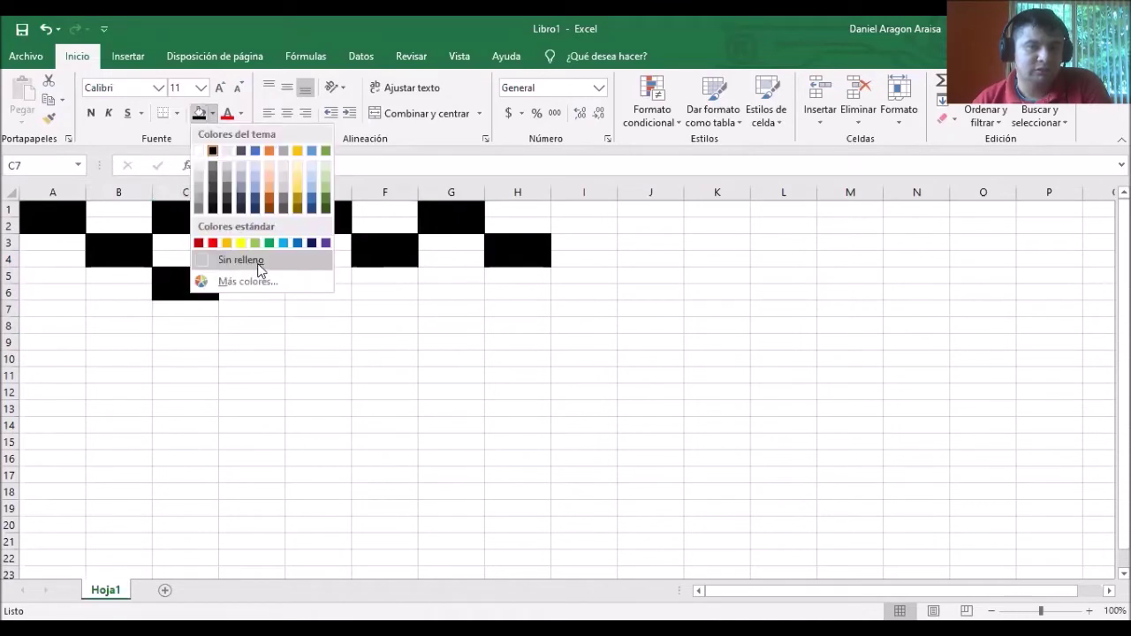
click(259, 265)
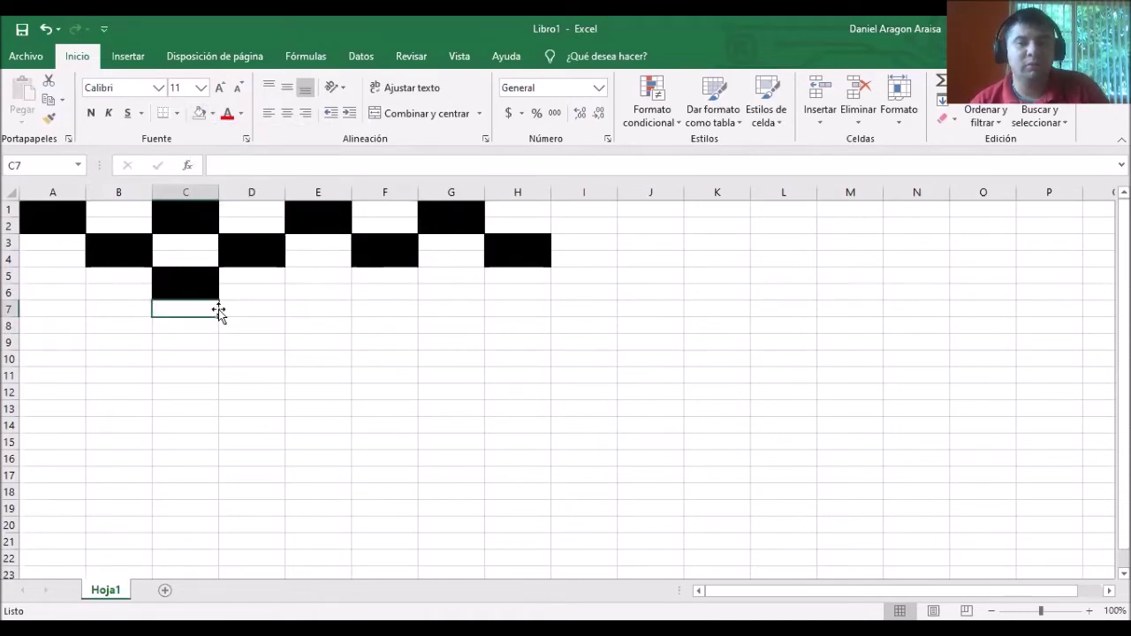
click(261, 341)
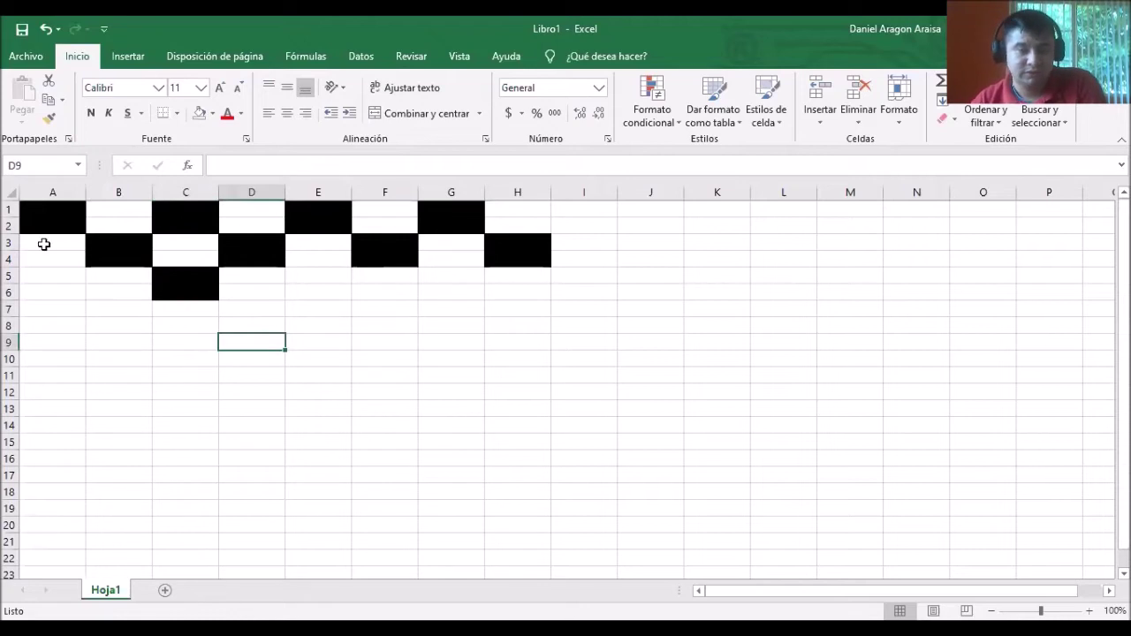
- Fill the cell pairs A5:A6 and E5:E6 with black in the third row of squares
drag(40, 274, 50, 294)
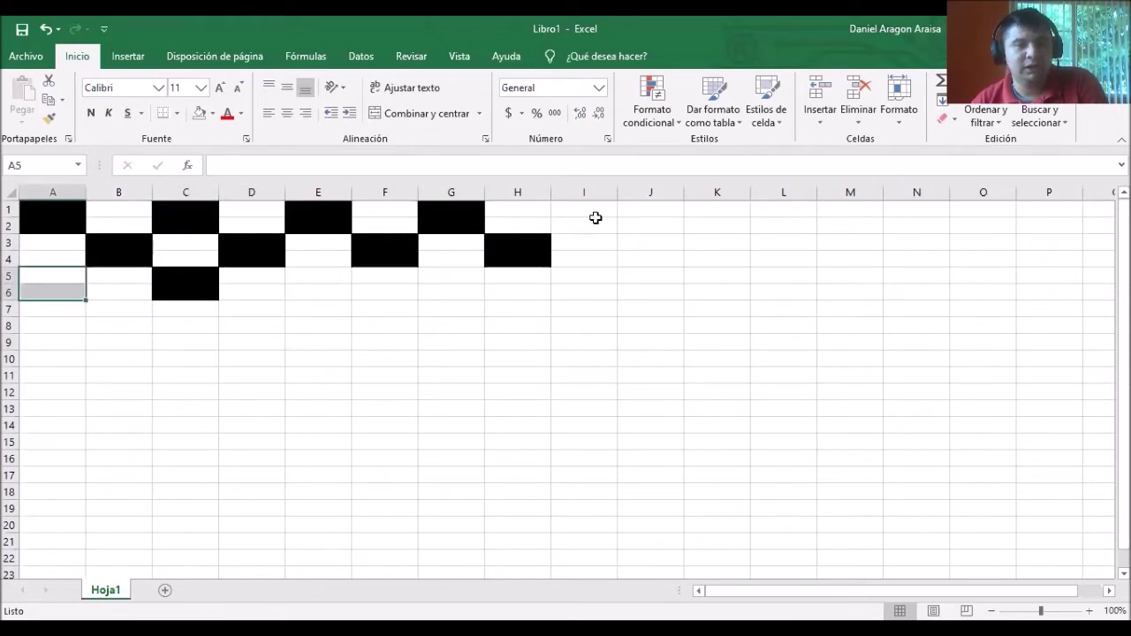
click(214, 115)
click(217, 153)
click(309, 283)
drag(309, 284, 313, 293)
click(199, 113)
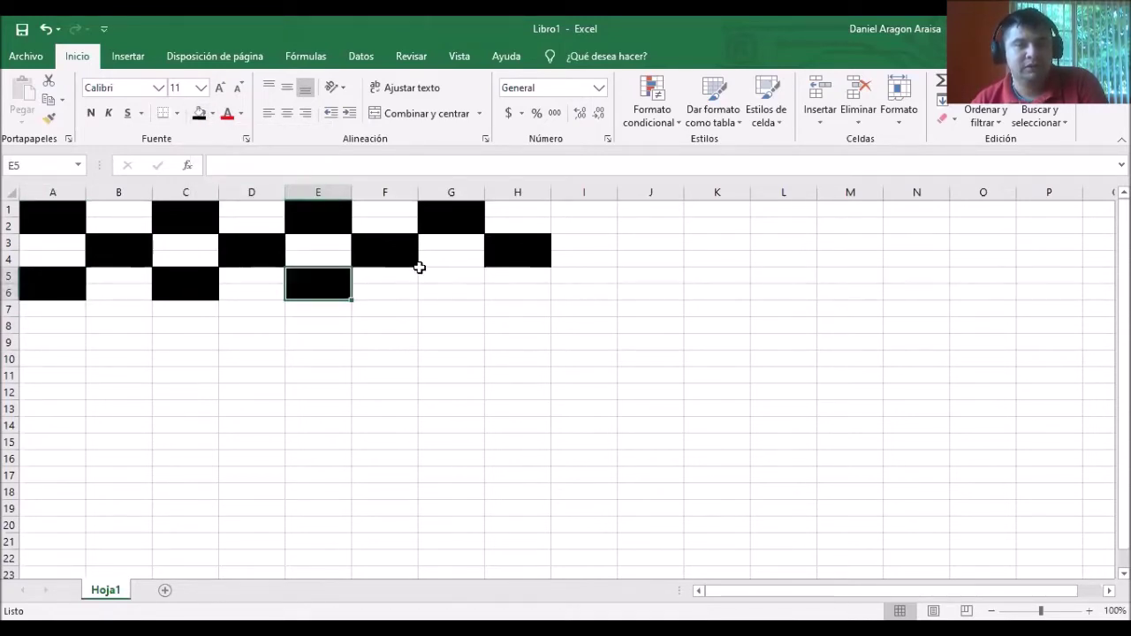
- Fill the cell pair G5:G6 with black to complete the third row of squares
click(431, 271)
drag(429, 280, 424, 292)
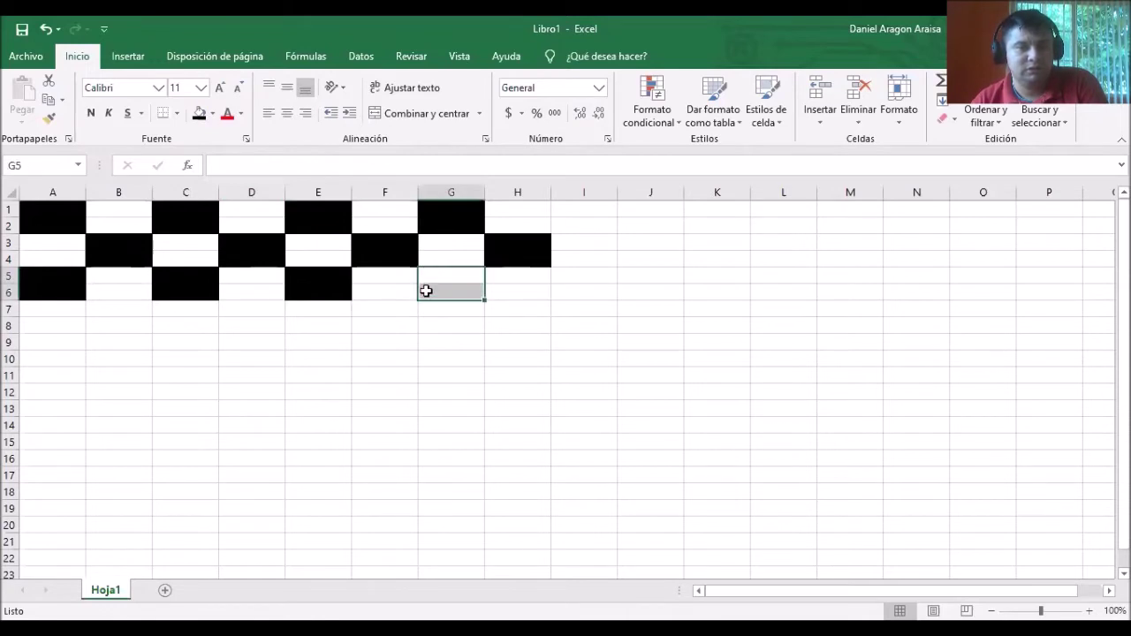
click(199, 113)
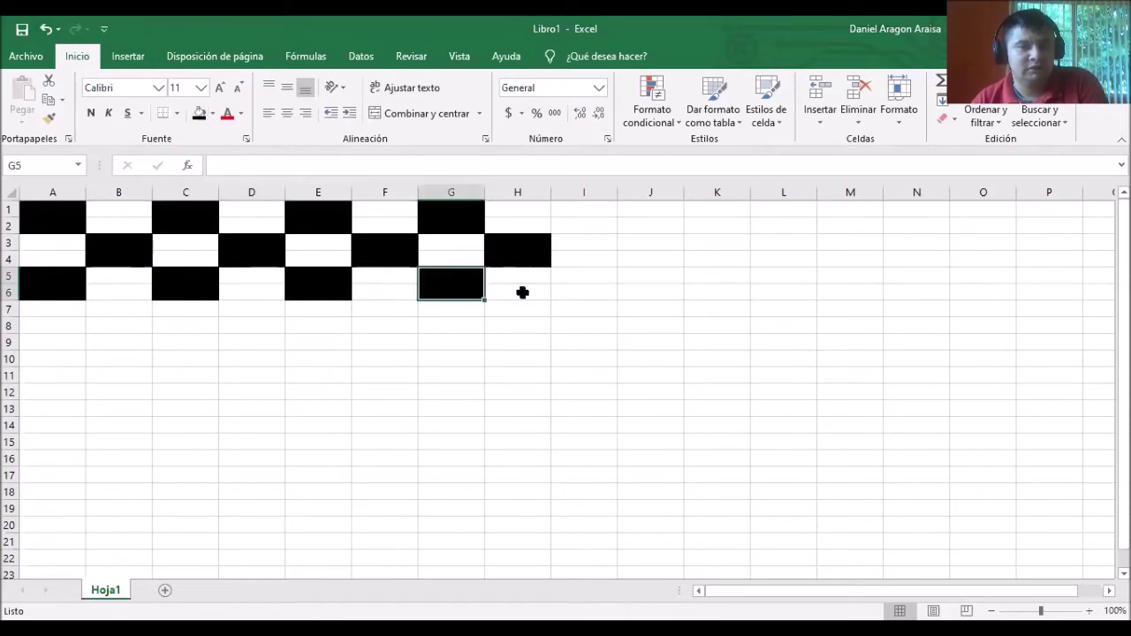
- Fill the cell pairs B7:B8, D7:D8, F7:F8 and H7:H8 with black as the fourth row of squares
drag(132, 311, 135, 321)
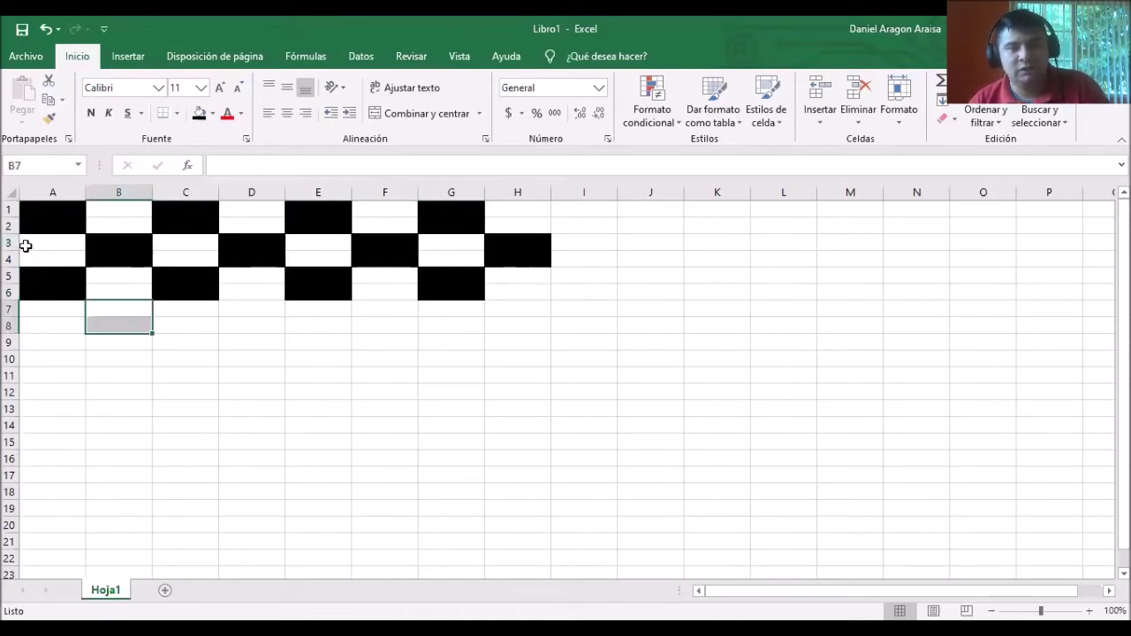
click(202, 115)
drag(250, 310, 250, 321)
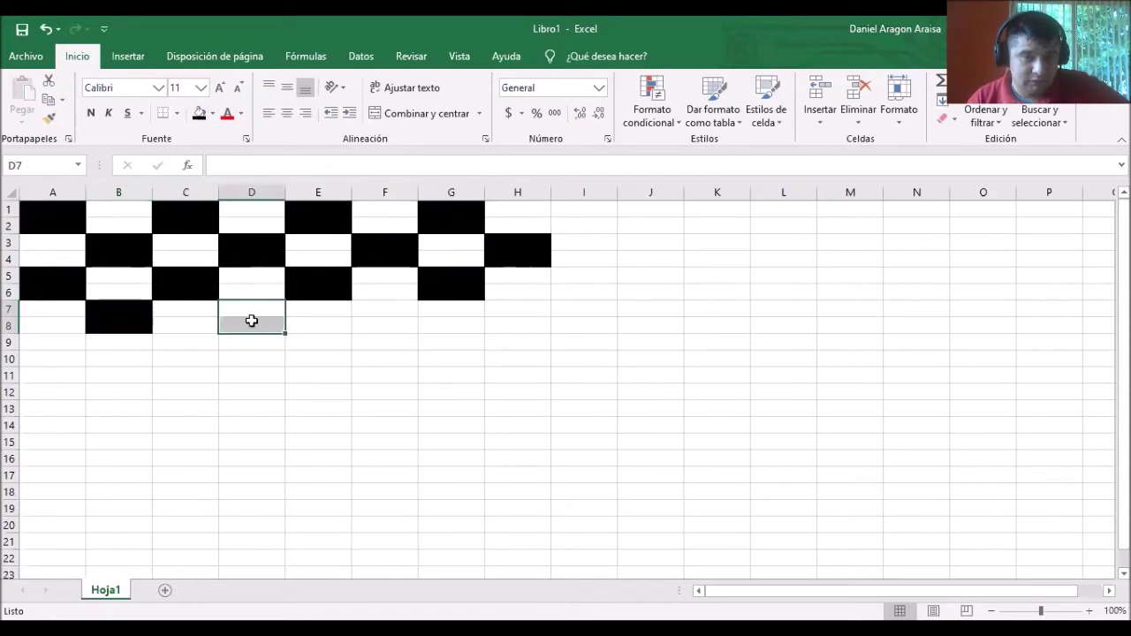
click(200, 117)
click(376, 310)
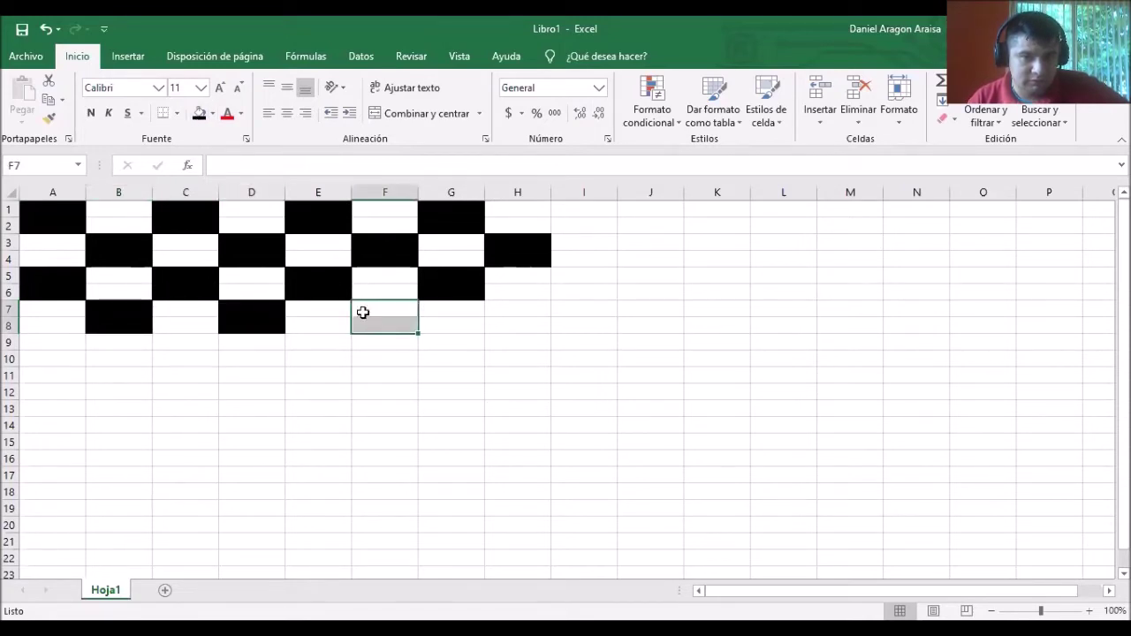
click(199, 113)
drag(520, 306, 521, 321)
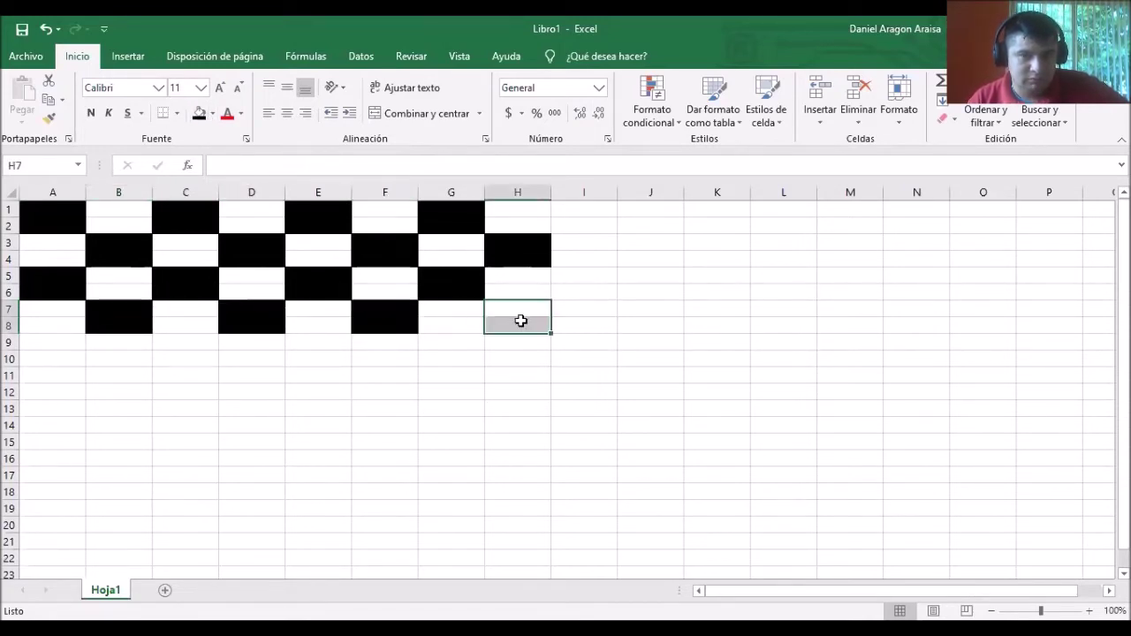
click(199, 115)
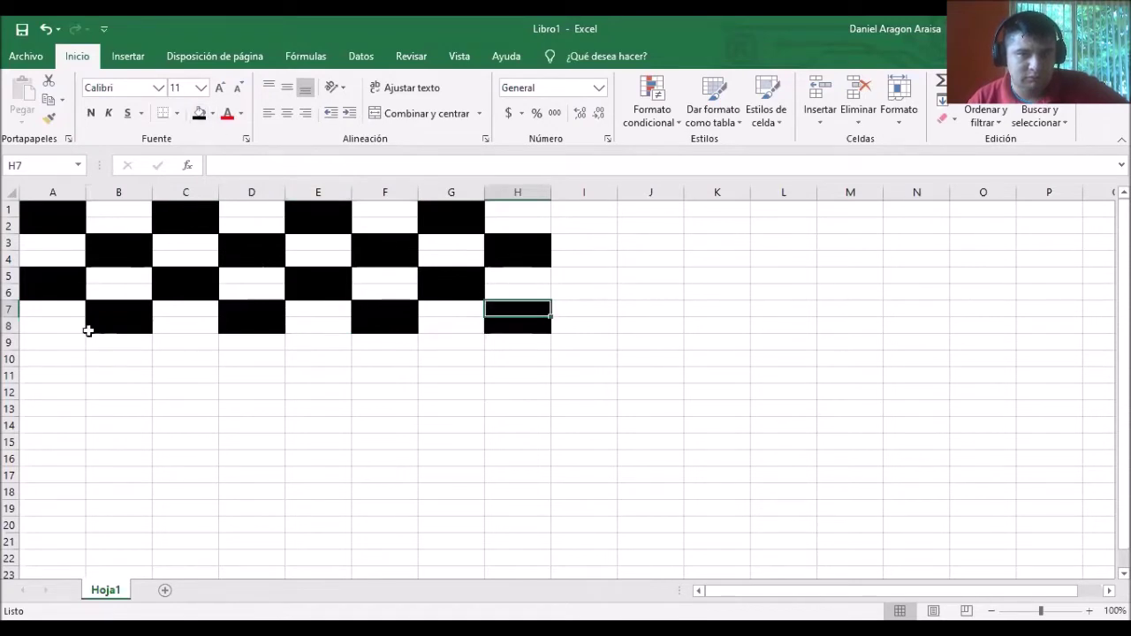
- Fill the cell pairs A9:A10, C9:C10, E9:E10 and G9:G10 with black as the fifth row of squares
click(63, 356)
click(56, 346)
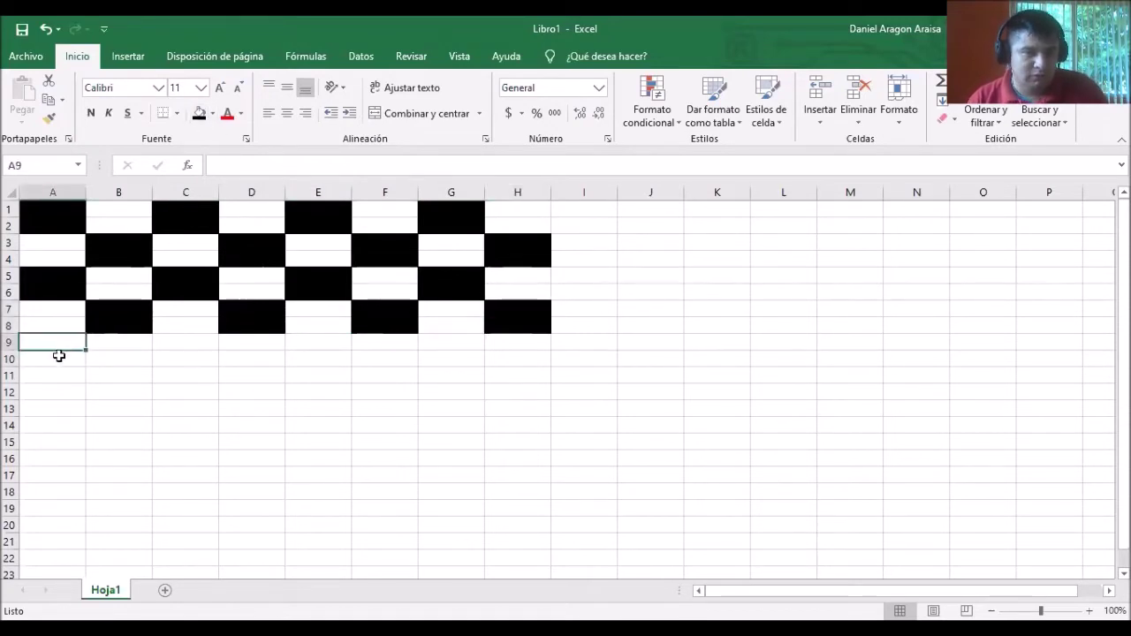
drag(57, 348, 60, 357)
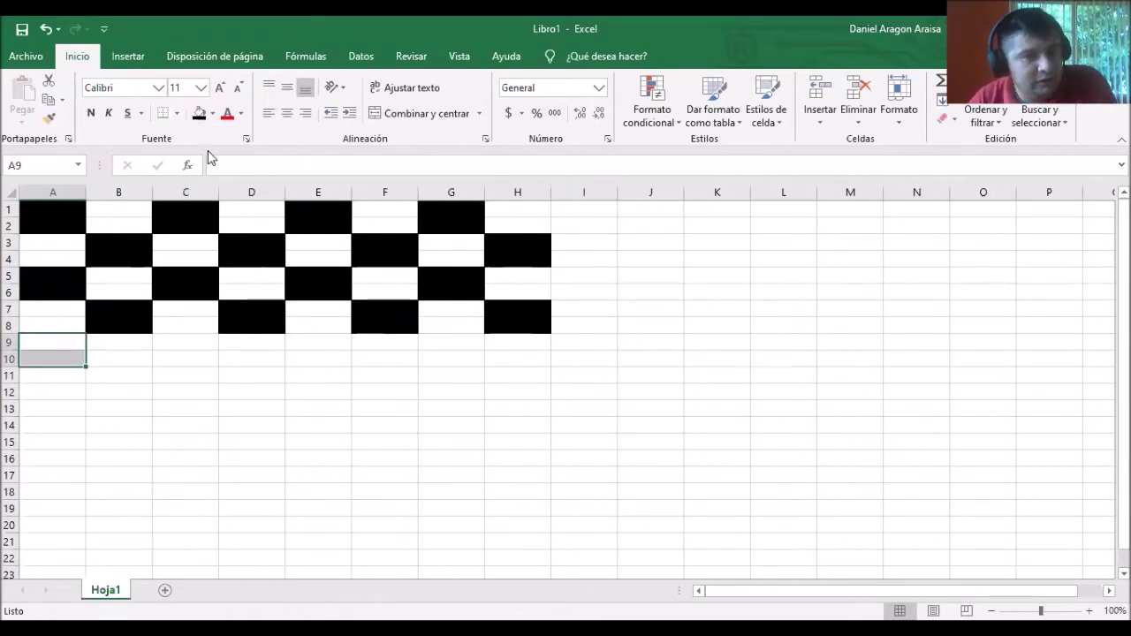
click(199, 113)
drag(173, 338, 173, 354)
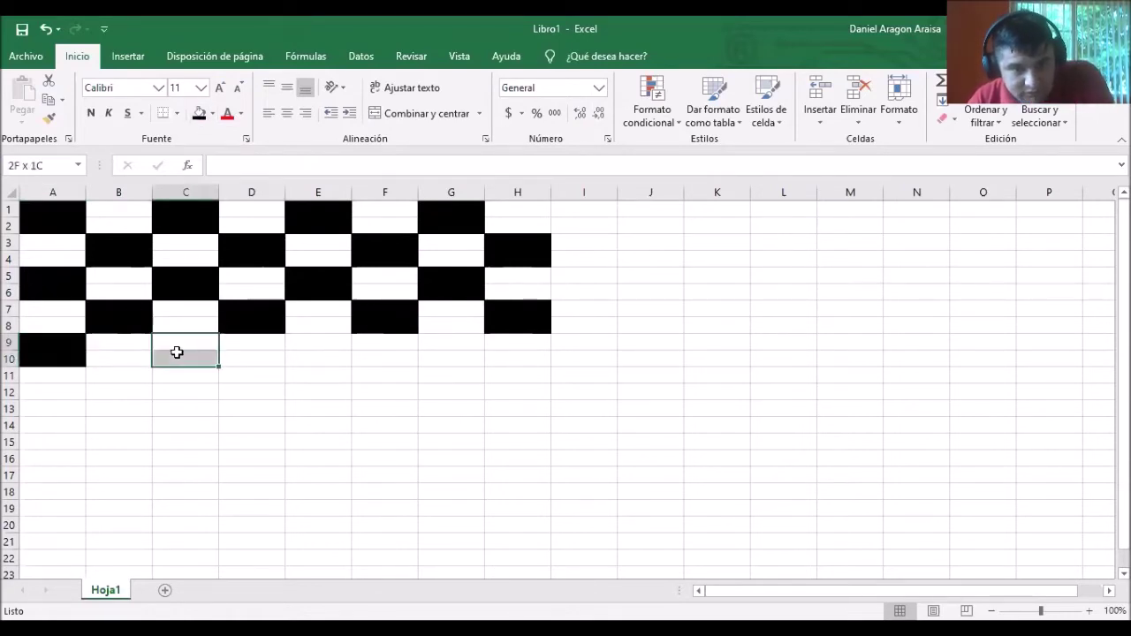
click(199, 113)
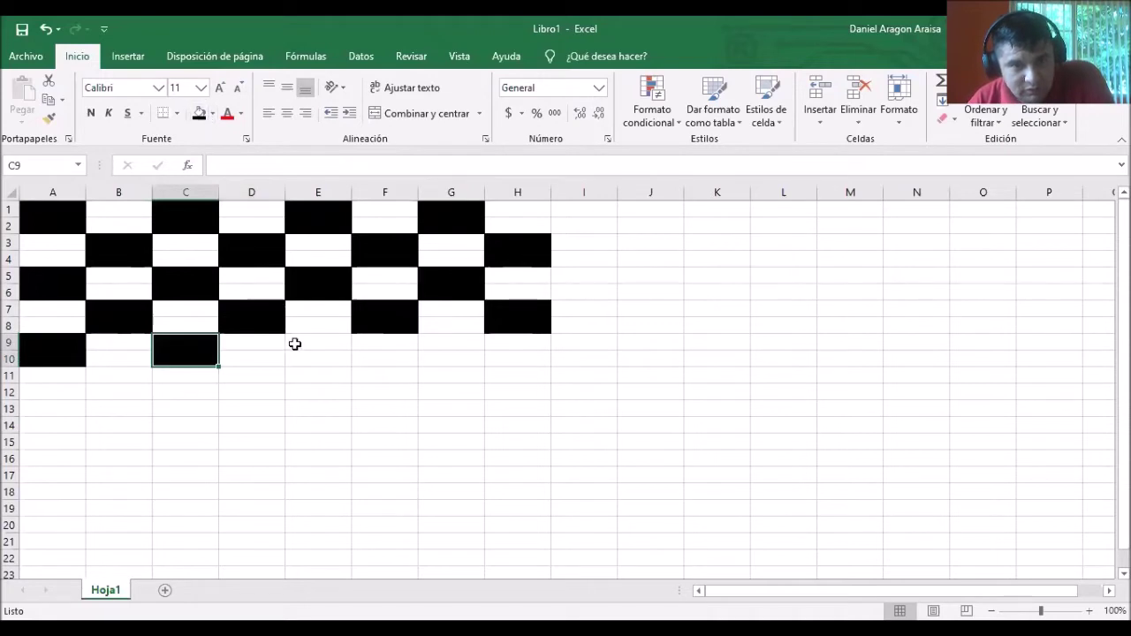
drag(295, 344, 298, 354)
click(203, 112)
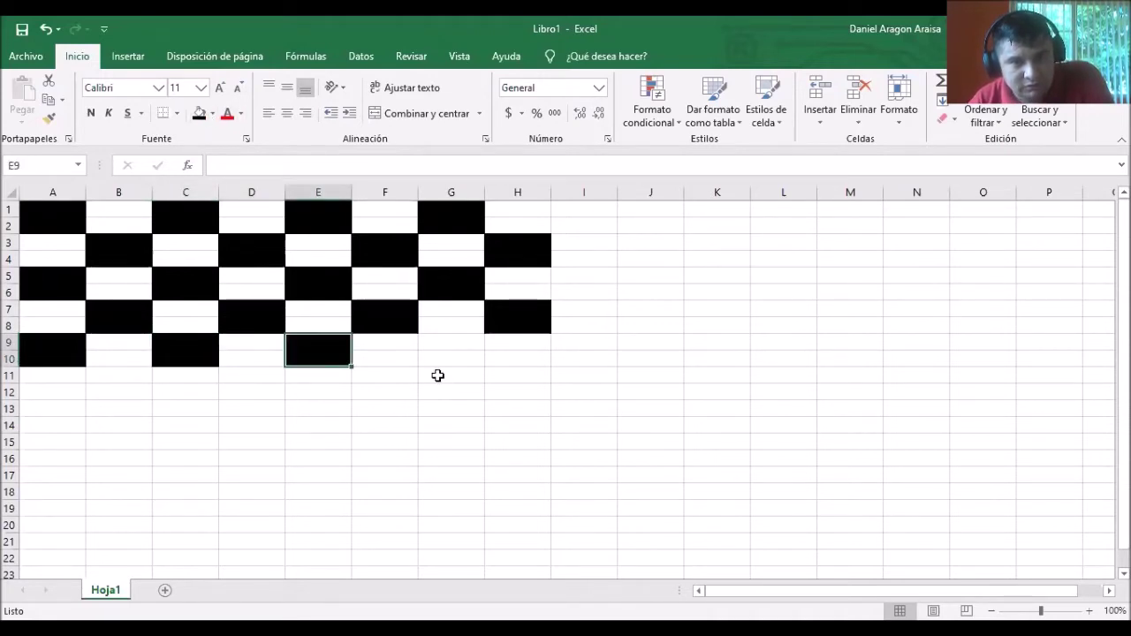
drag(434, 341, 441, 356)
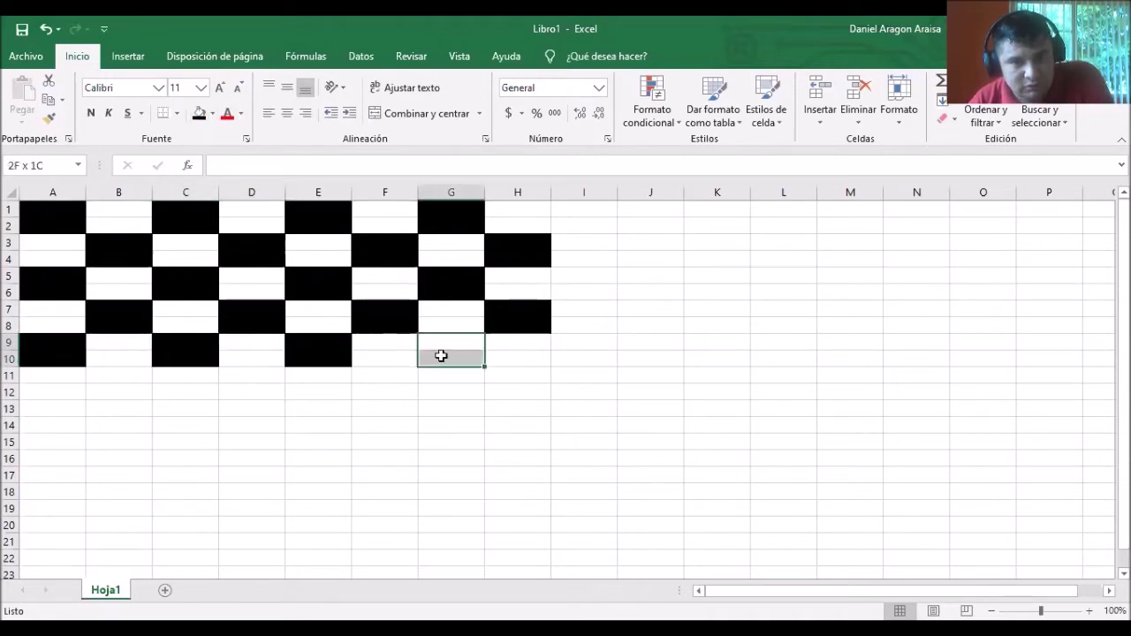
click(199, 114)
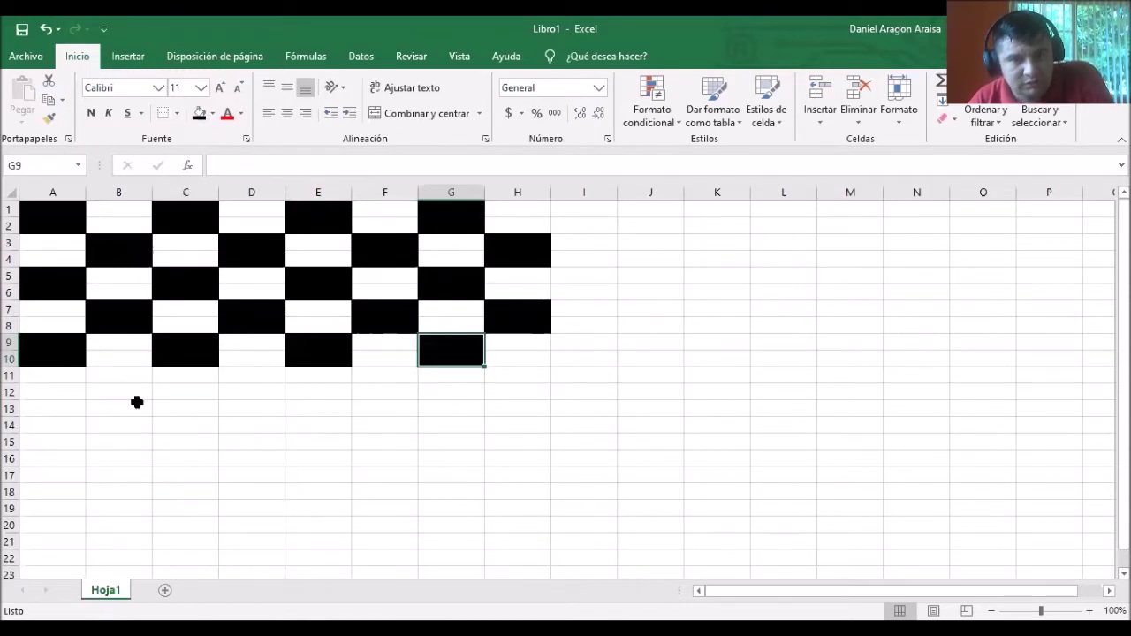
- Fill the cell pairs B11:B12, D11:D12, F11:F12 and H11:H12 with black as the sixth row of squares
drag(104, 374, 114, 387)
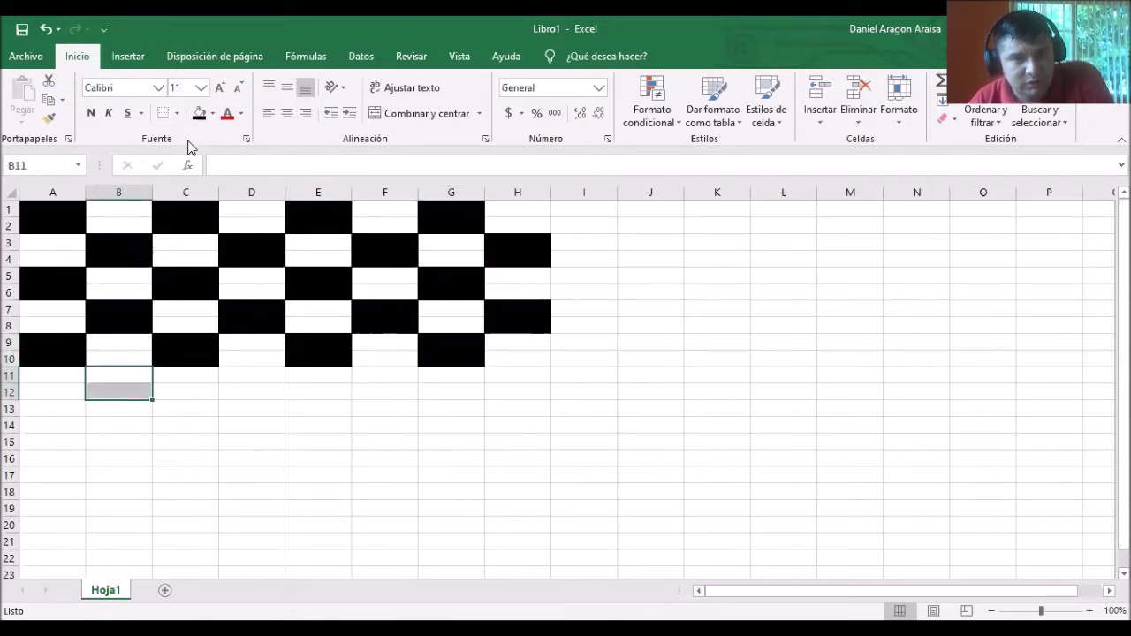
click(199, 113)
click(256, 384)
drag(256, 386, 257, 394)
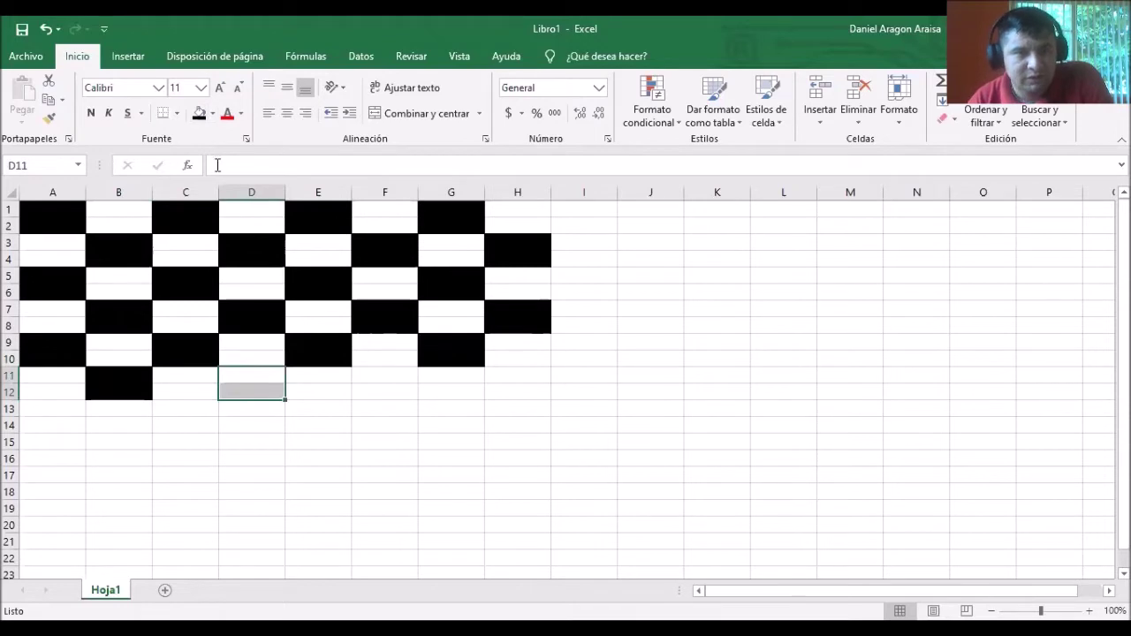
click(199, 114)
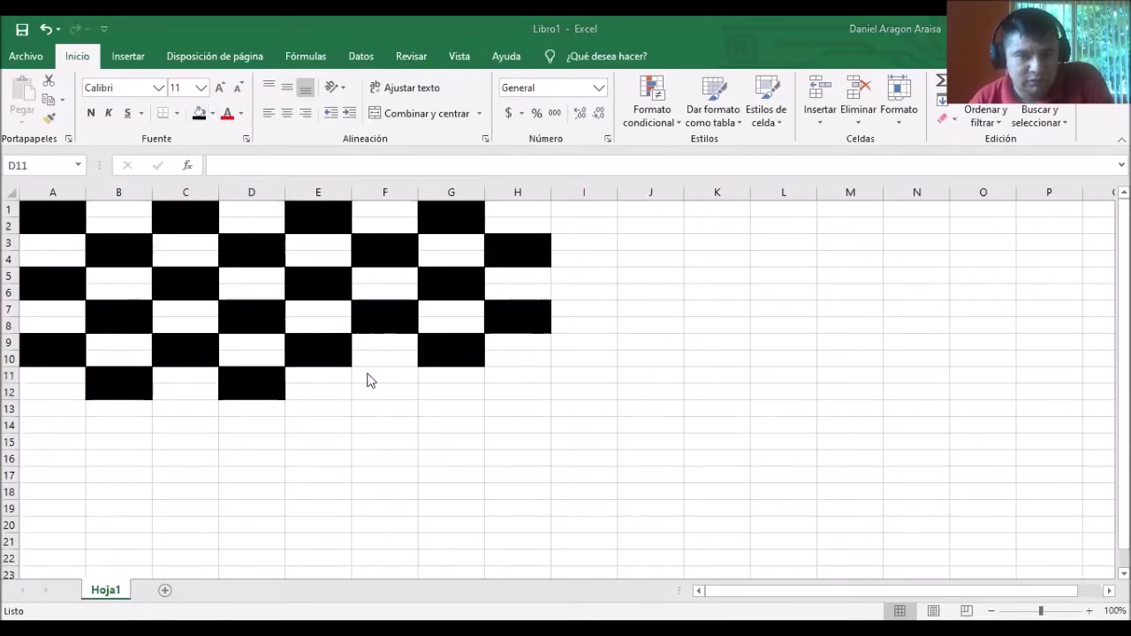
drag(369, 380, 371, 394)
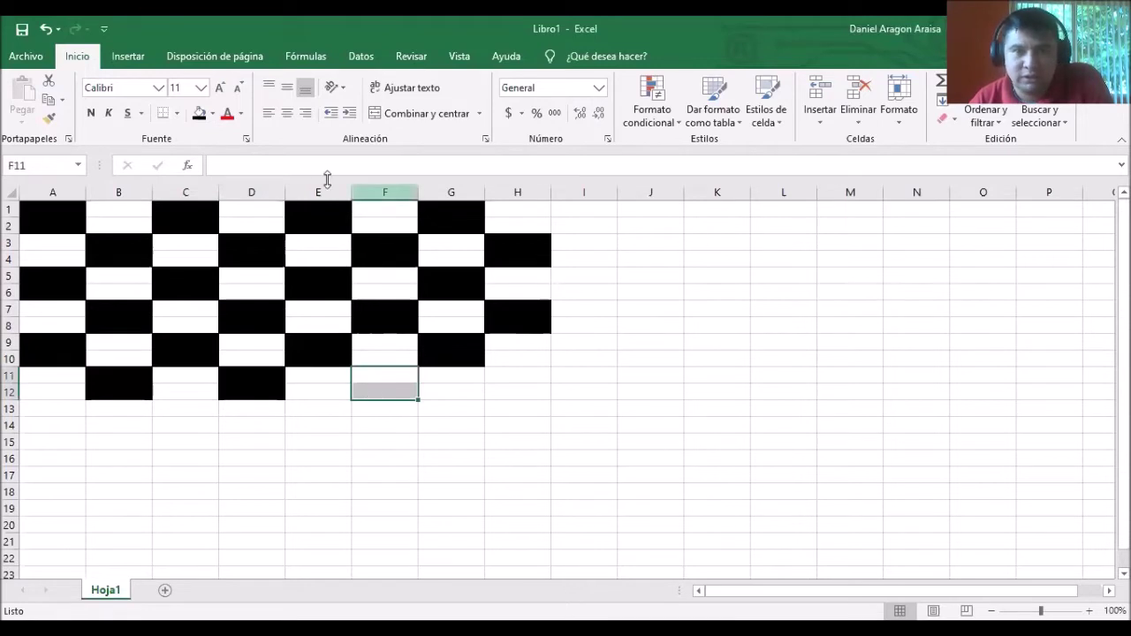
click(200, 114)
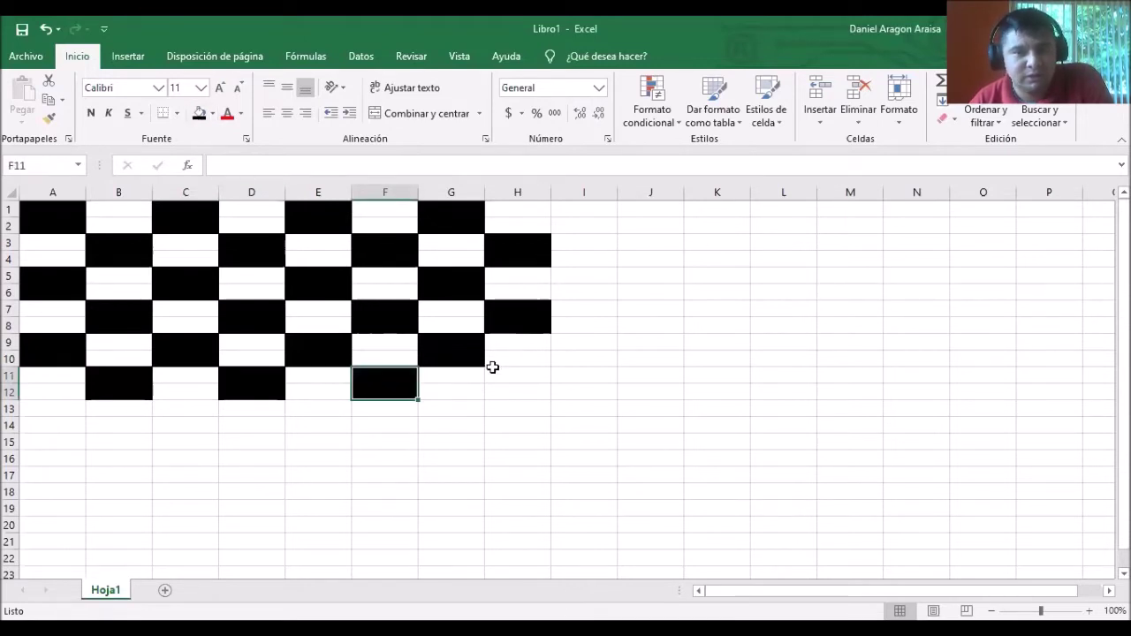
drag(490, 369, 493, 391)
click(200, 113)
- Fill the cell pairs A13:A14, C13:C14, E13:E14 and G13:G14 with black as the last row, and deselect the board
drag(50, 408, 51, 425)
click(199, 113)
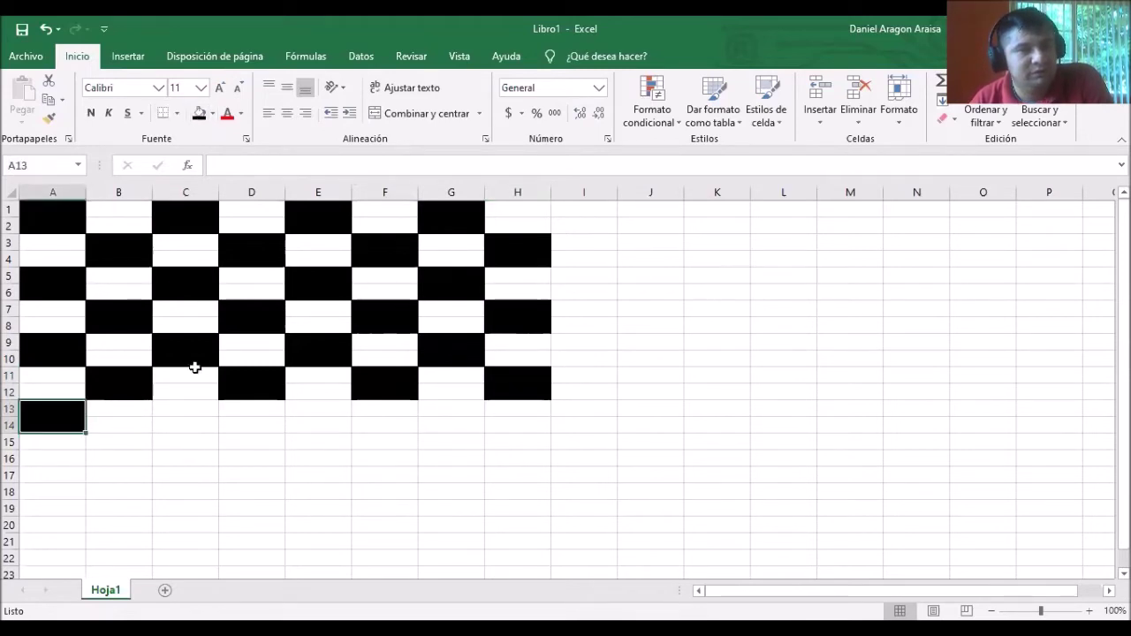
drag(194, 406, 194, 418)
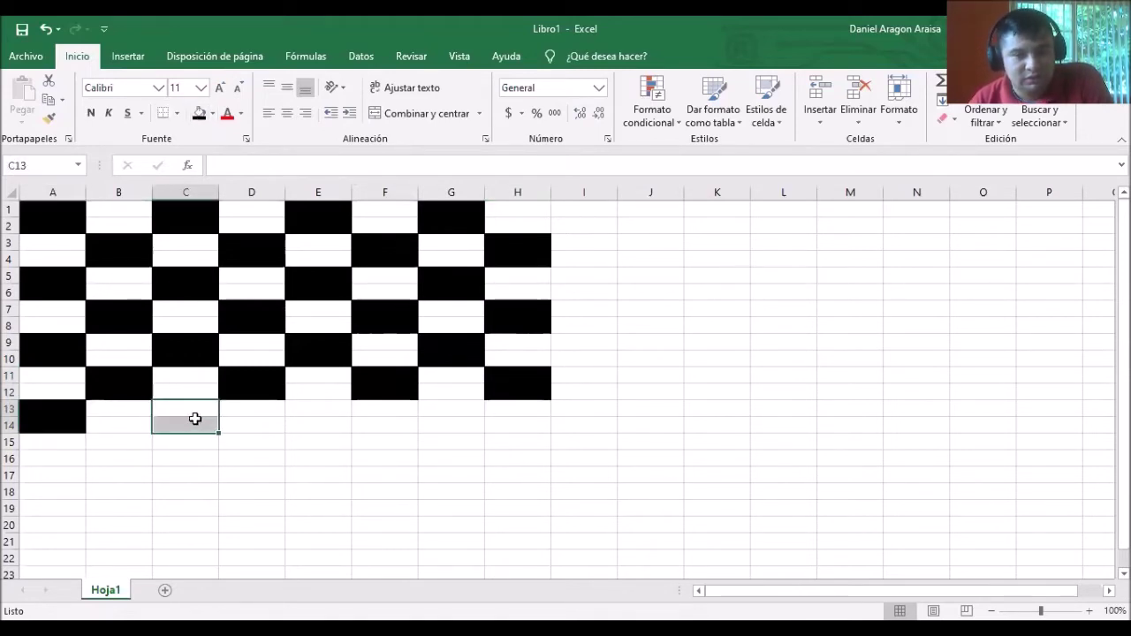
click(200, 113)
drag(311, 409, 313, 425)
click(200, 113)
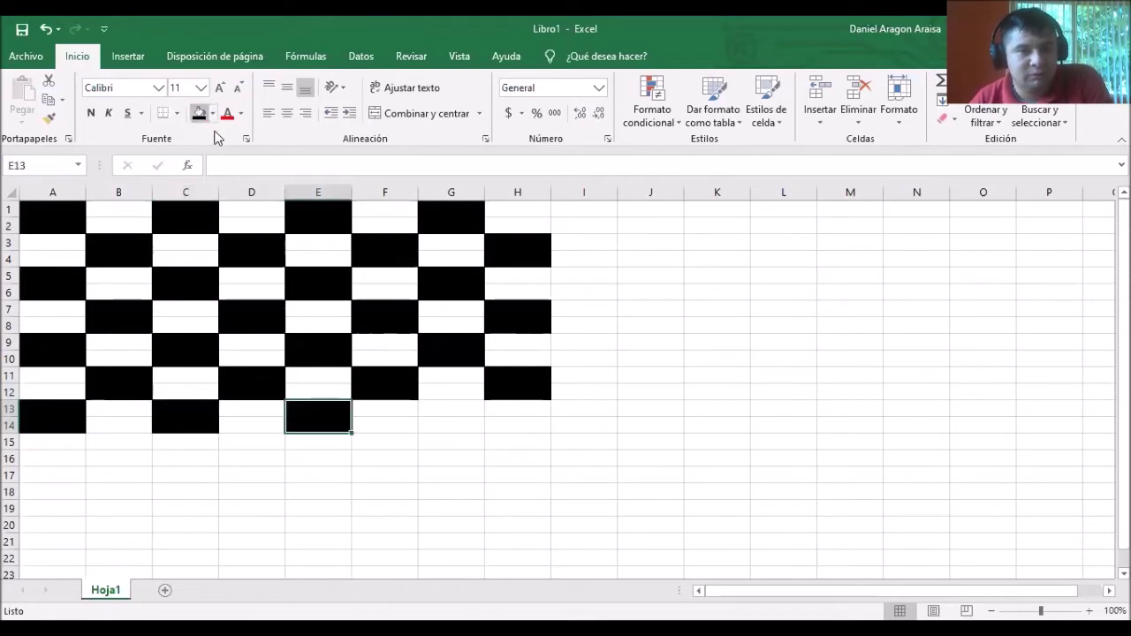
click(456, 409)
drag(456, 409, 460, 424)
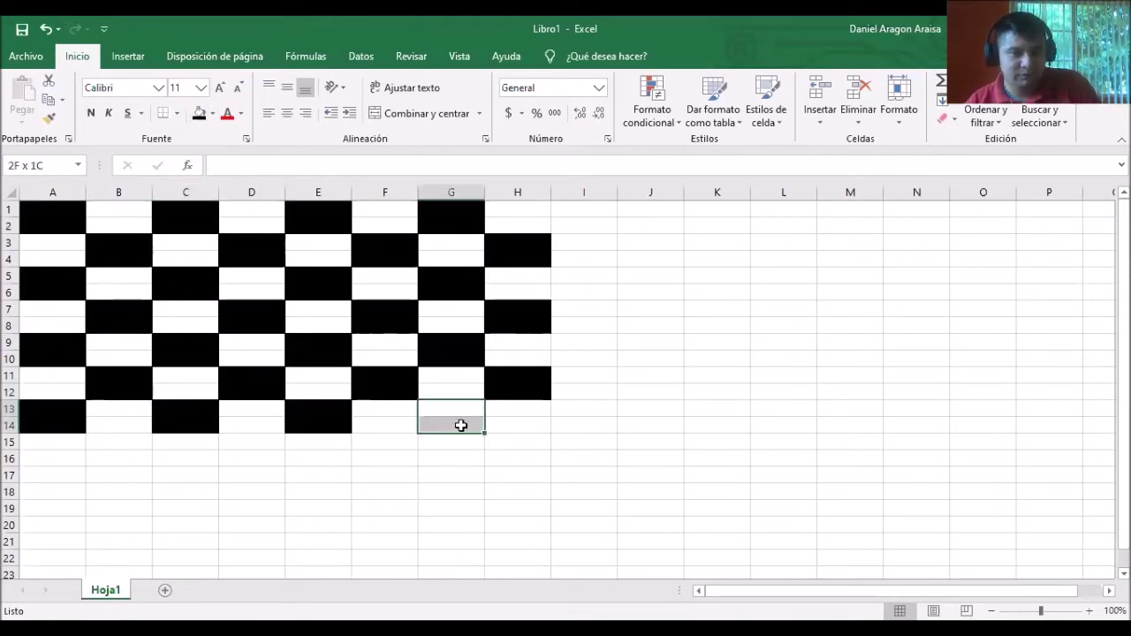
click(198, 115)
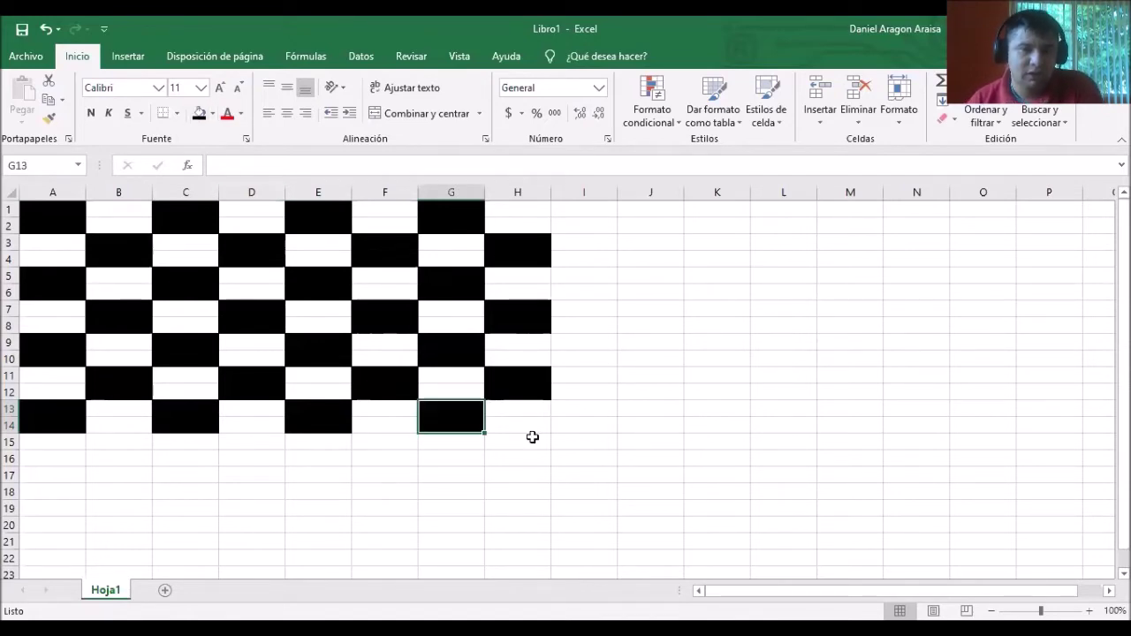
click(560, 476)
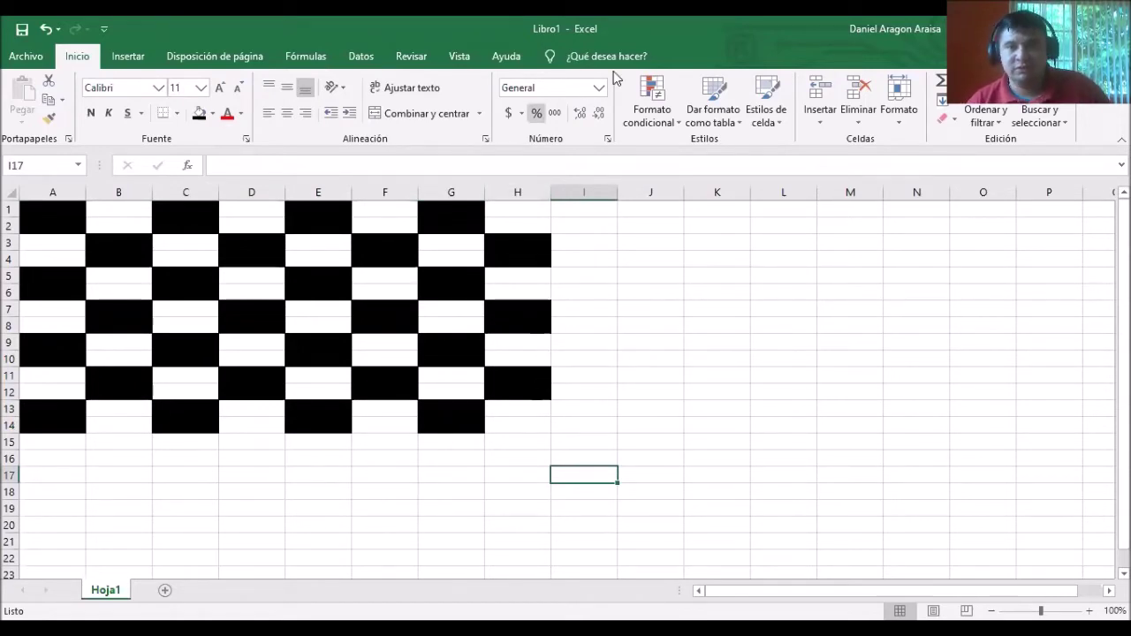
- Switch to the textbook photos in Fotos, compare the example board, and examine the exercise at the head of page 114
key(alt+Tab)
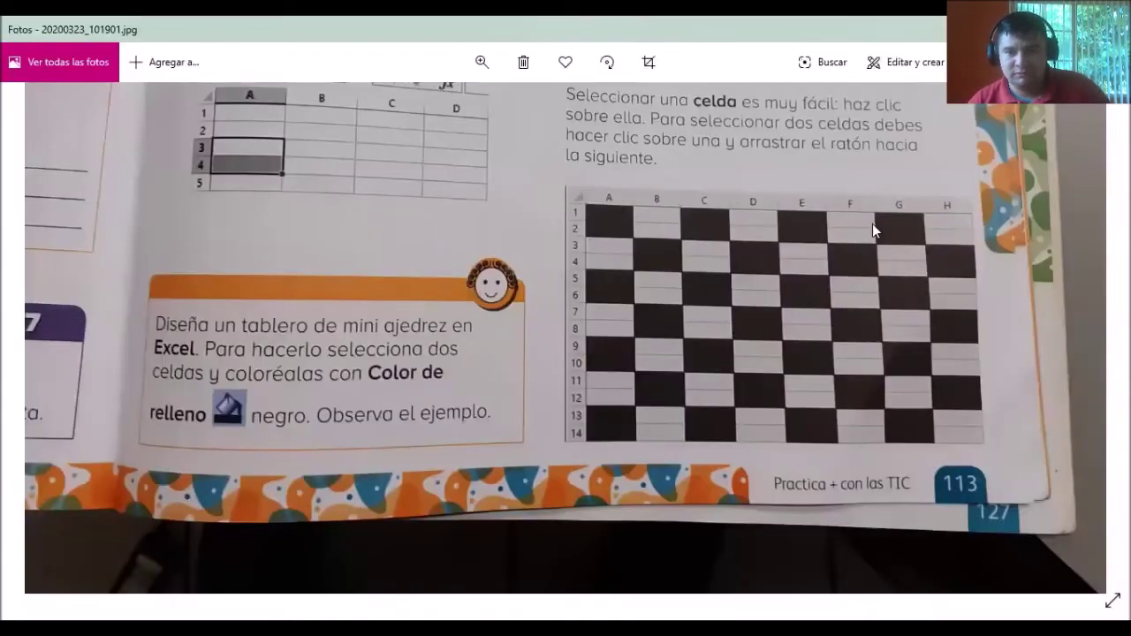
scroll(784, 270, down, 5)
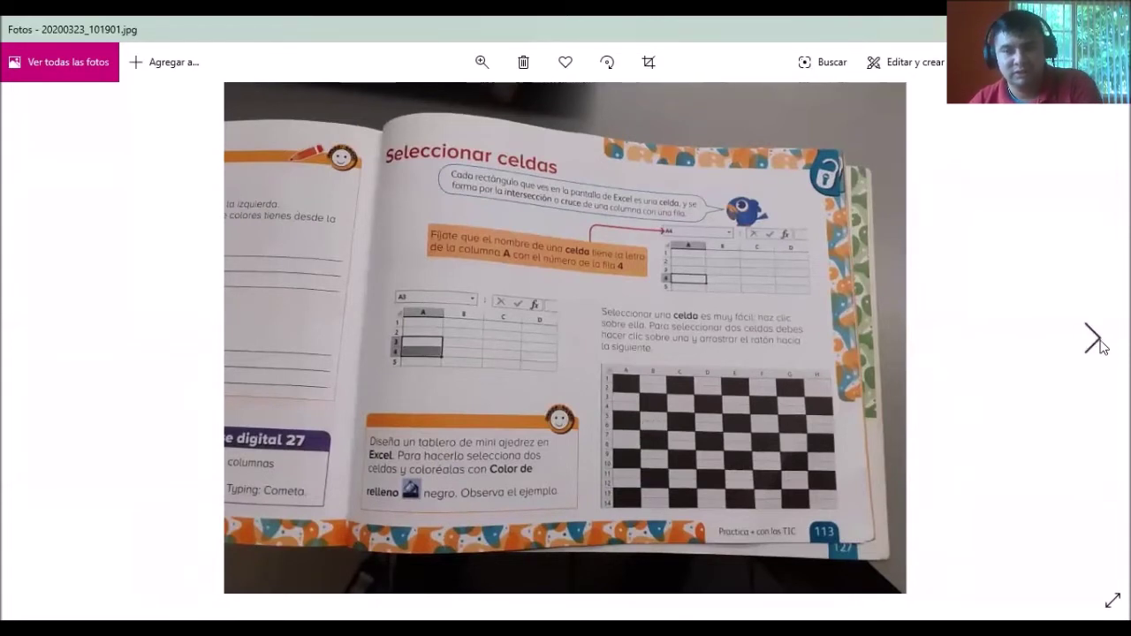
click(1096, 340)
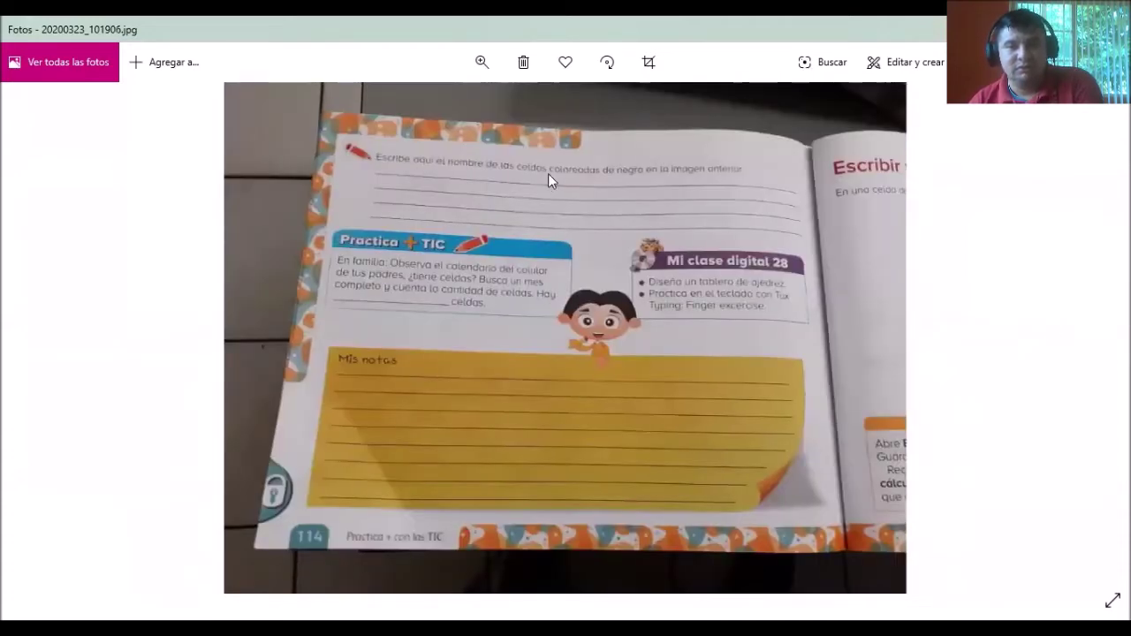
scroll(555, 167, up, 2)
drag(574, 188, 575, 210)
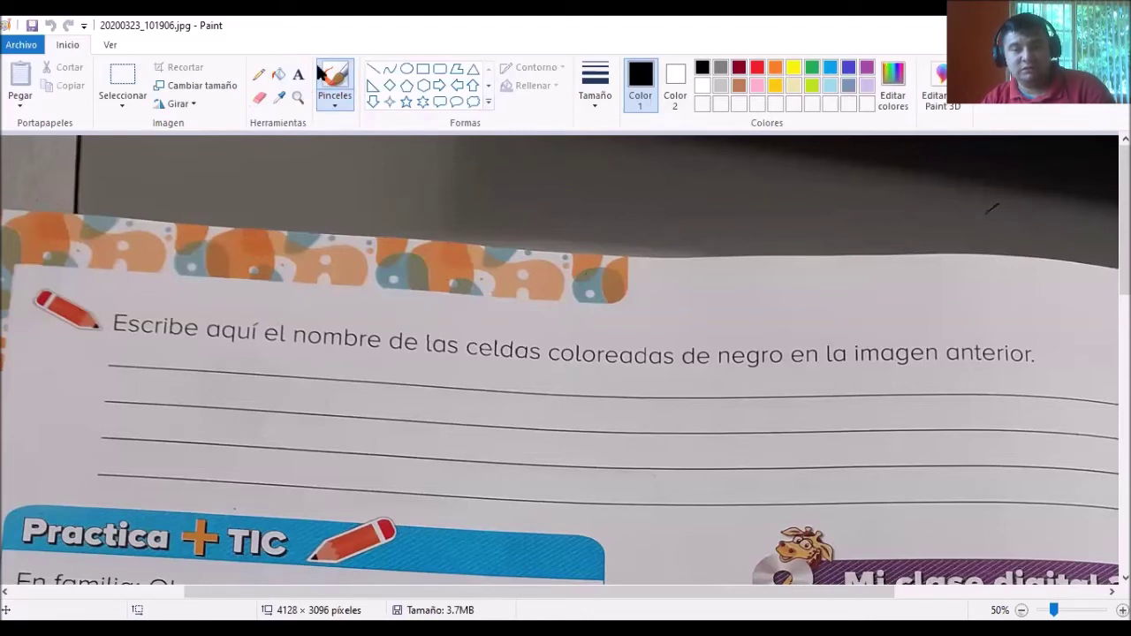
- Switch to the Excel chessboard and check the names of the black cells in rows 1 and 2, columns A, C, E and G
key(alt+Tab)
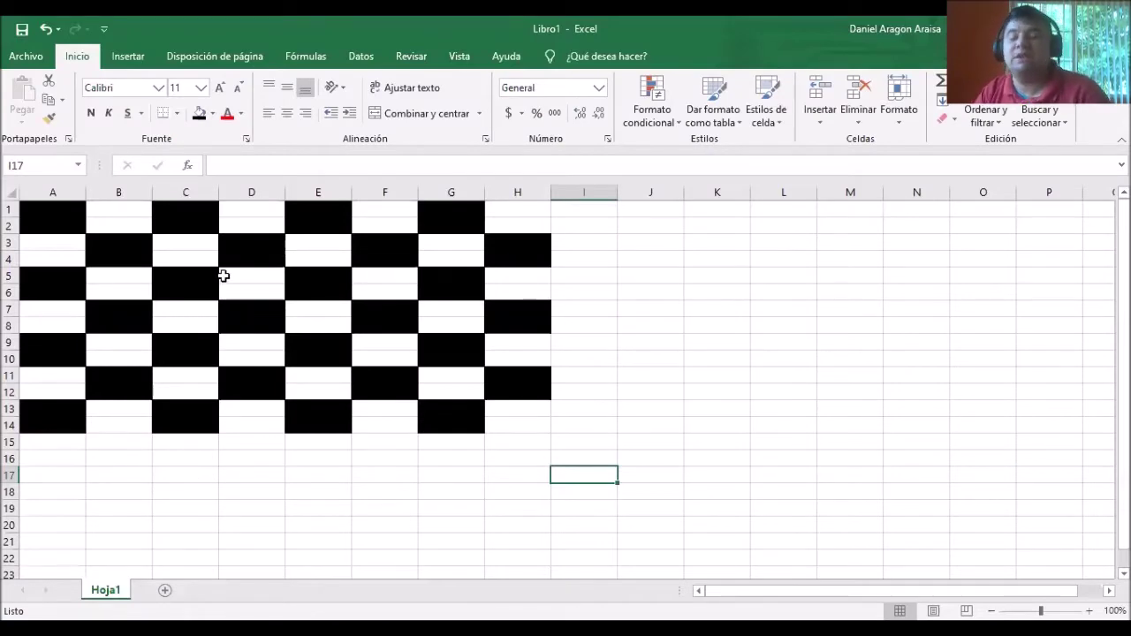
click(64, 212)
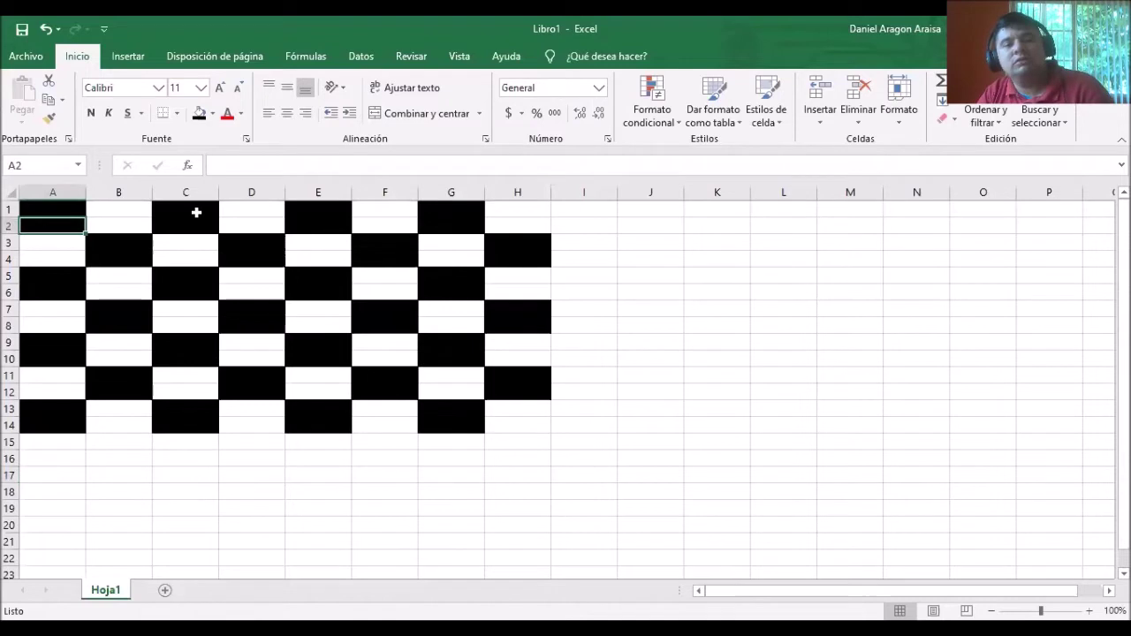
click(198, 223)
click(313, 214)
click(313, 221)
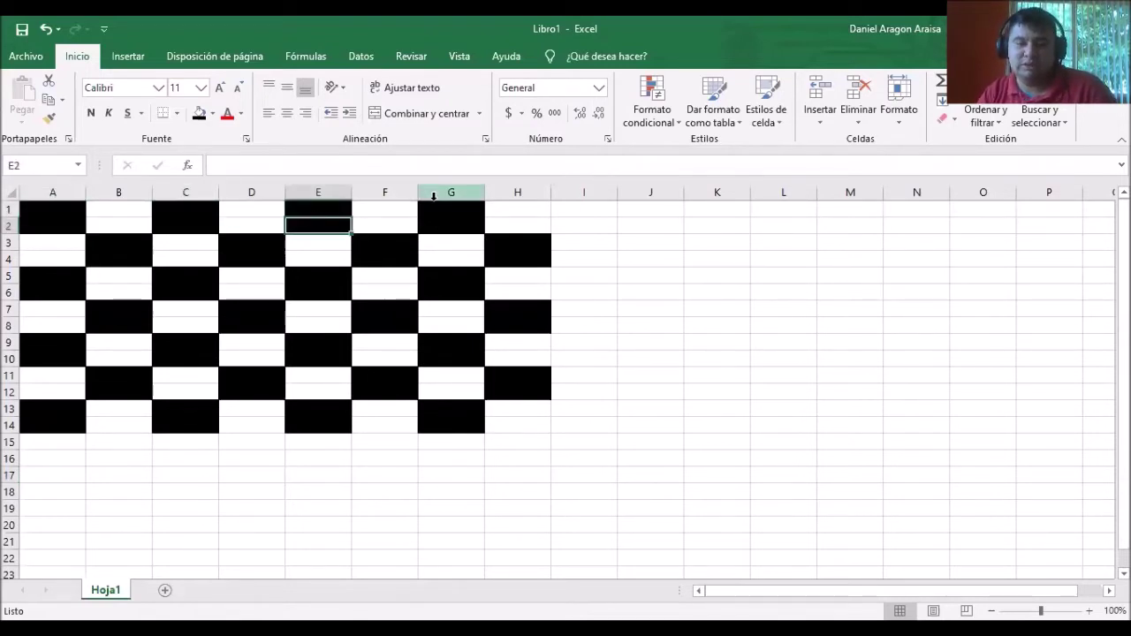
click(433, 195)
click(457, 222)
click(433, 208)
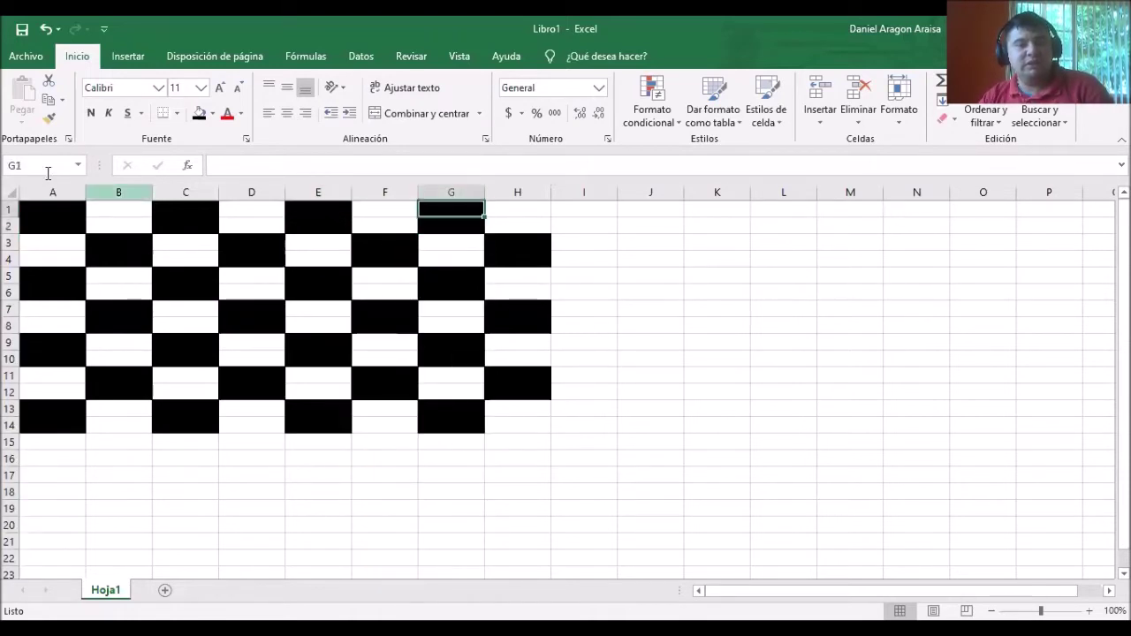
click(457, 228)
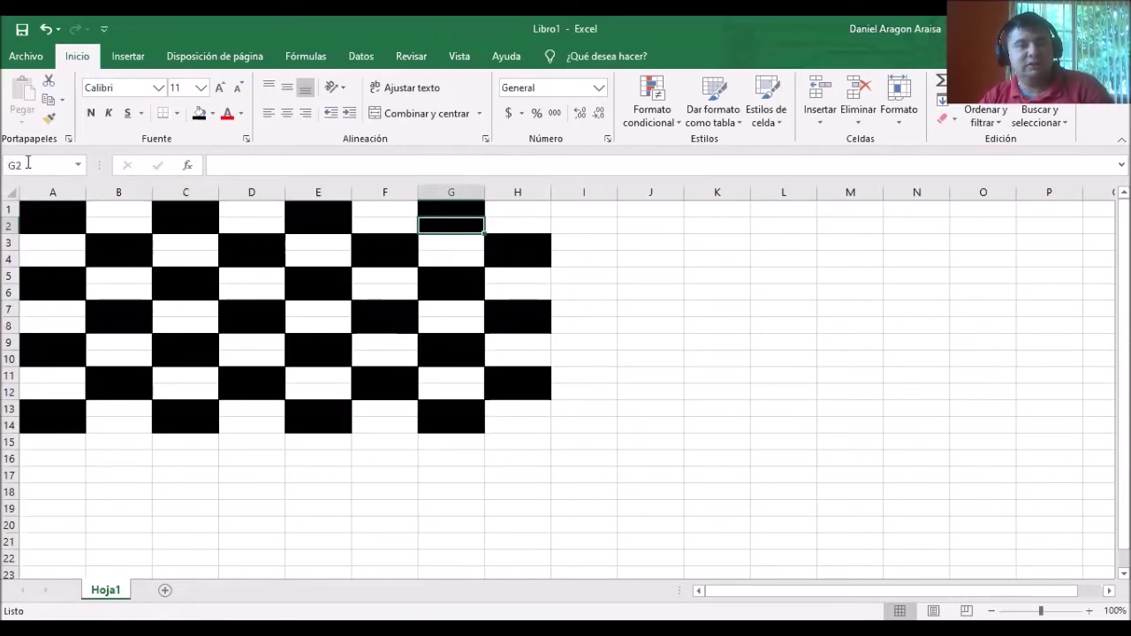
- Check the names of the black cells in rows 3 and 4 of columns B and D
click(117, 244)
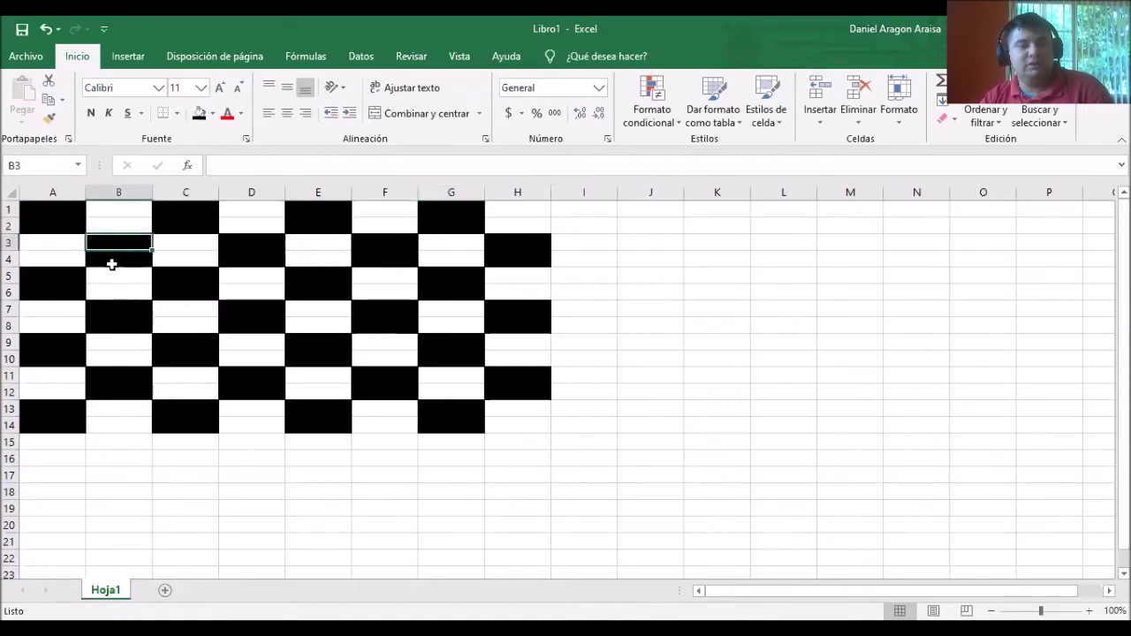
click(115, 265)
click(242, 242)
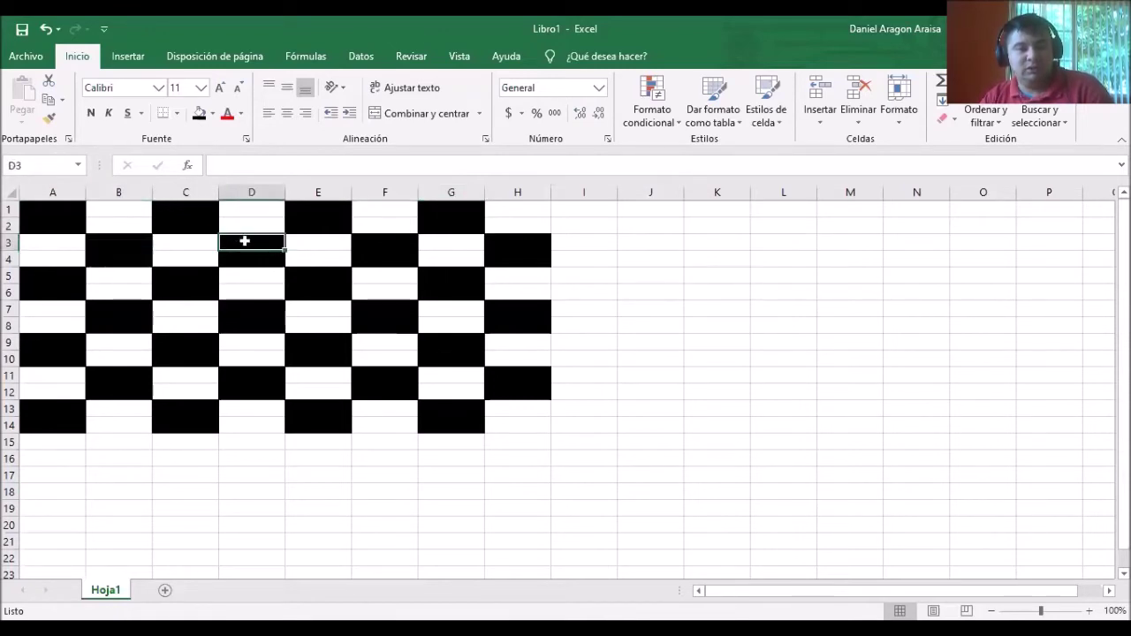
click(254, 258)
key(F4)
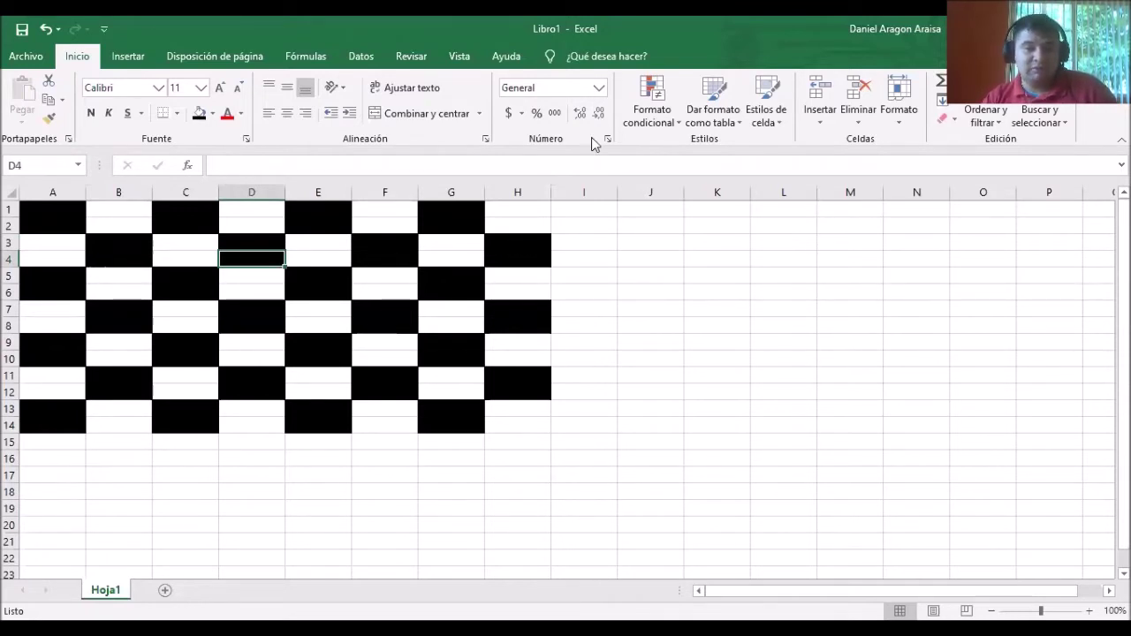
- Switch to the page photo in Paint and draw a text box about 2295 × 373 pixels over the exercise's answer lines
key(alt+Tab)
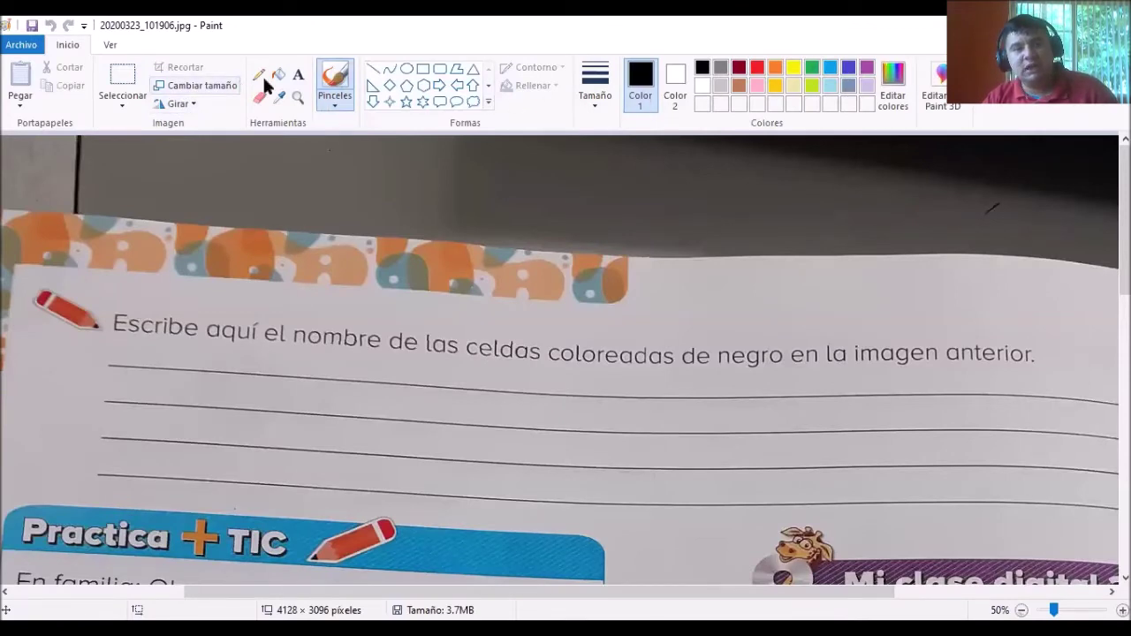
click(297, 74)
click(107, 356)
drag(168, 388, 1061, 508)
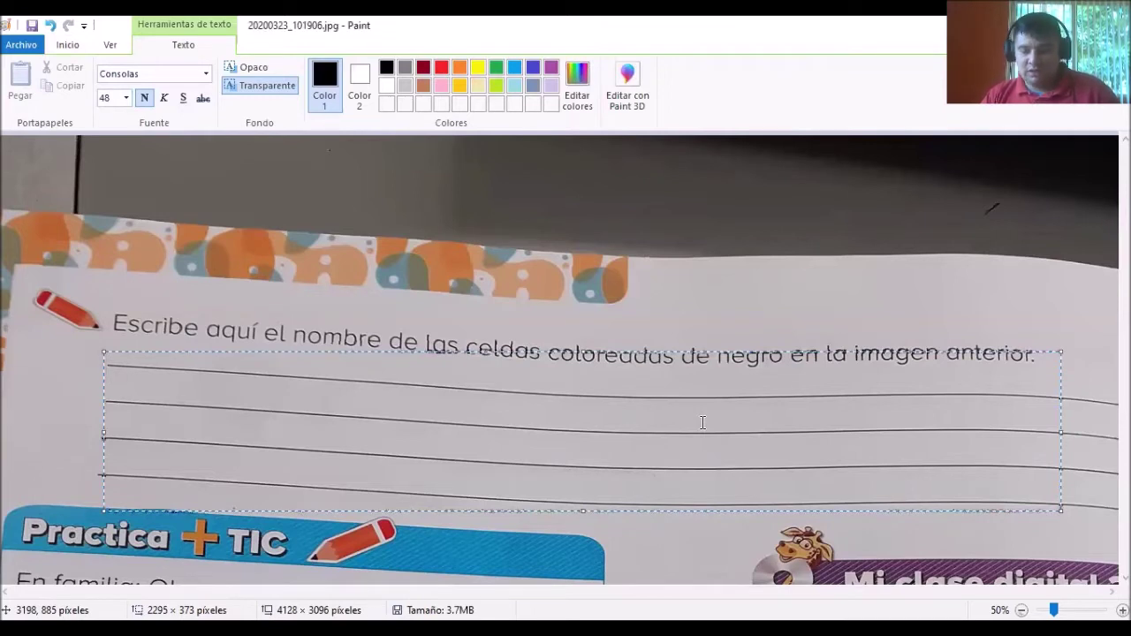
- Write A1,B1,C1,C2 on the first line of the text box
text(A1)
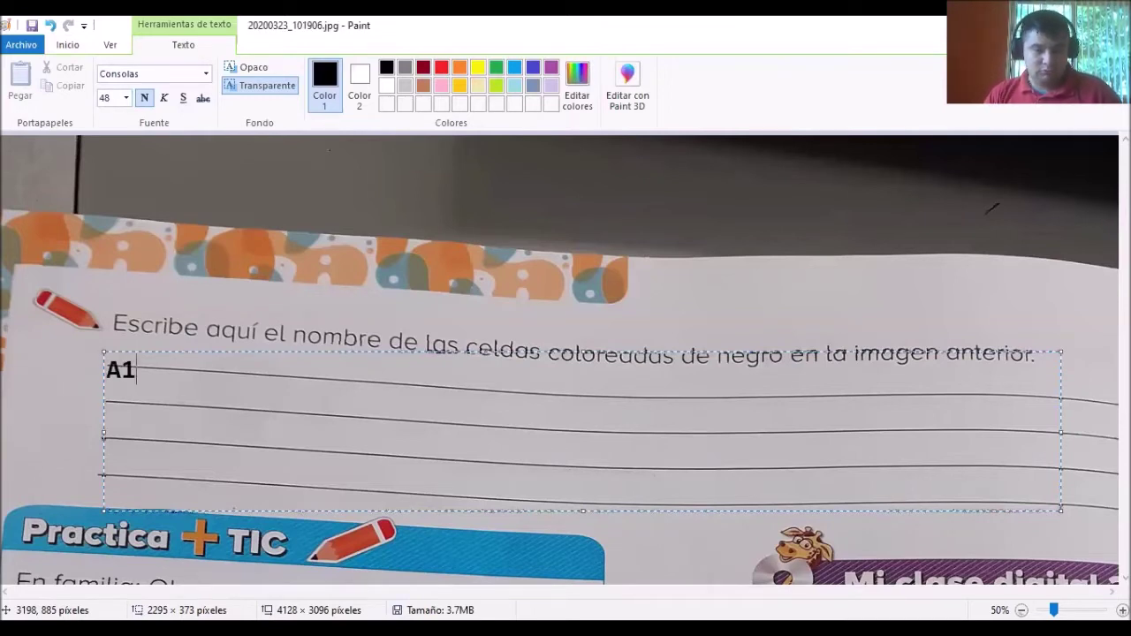
text(,B1)
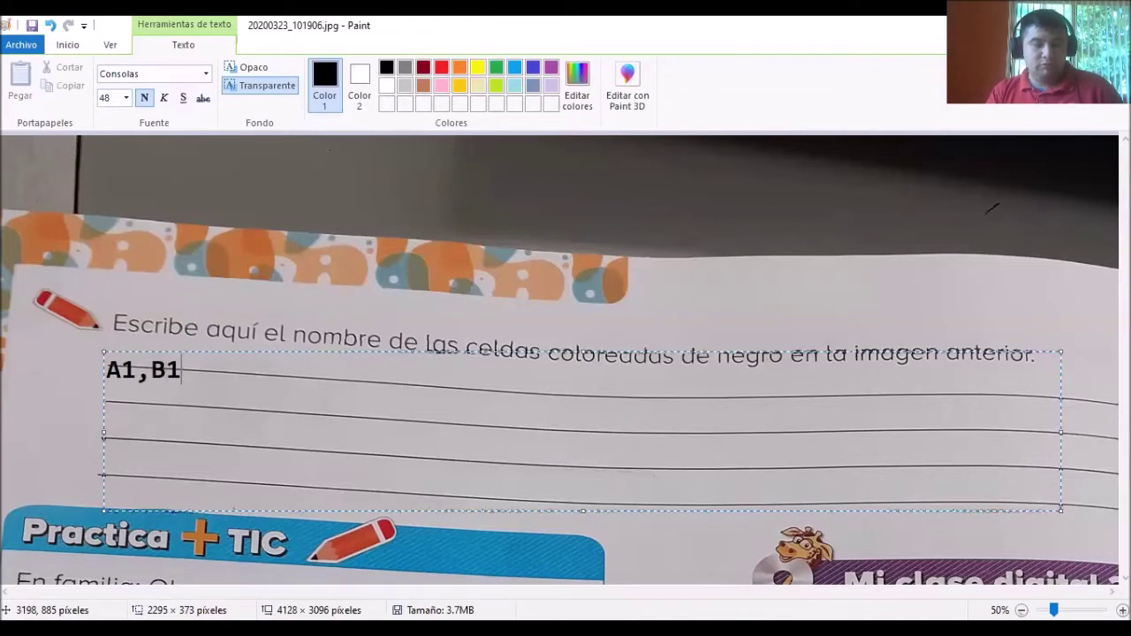
text(,)
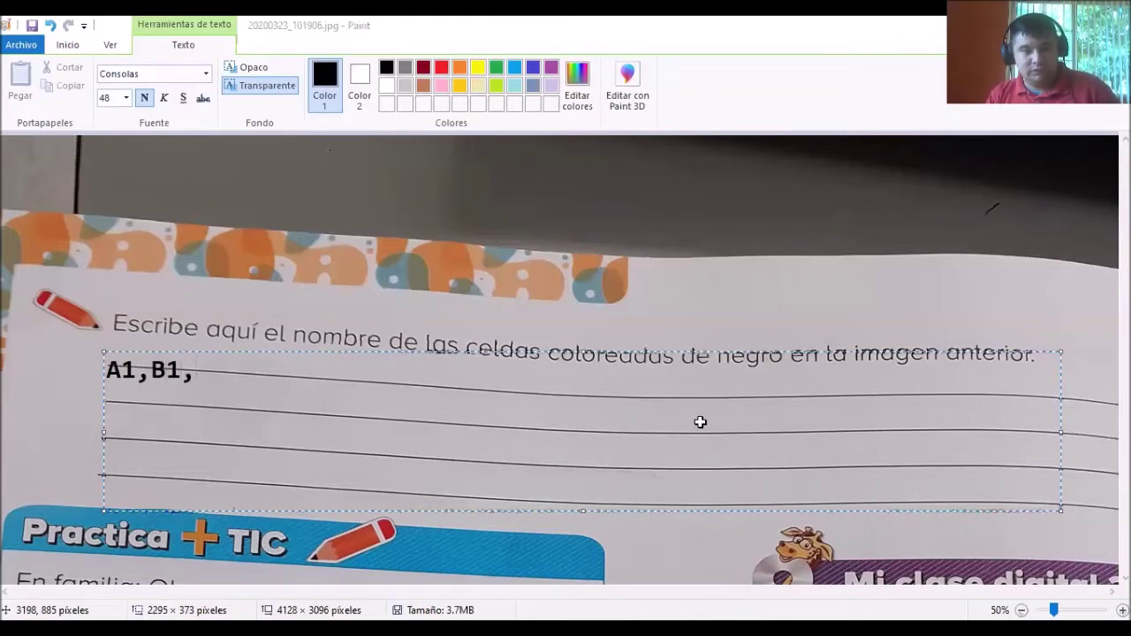
text(C1)
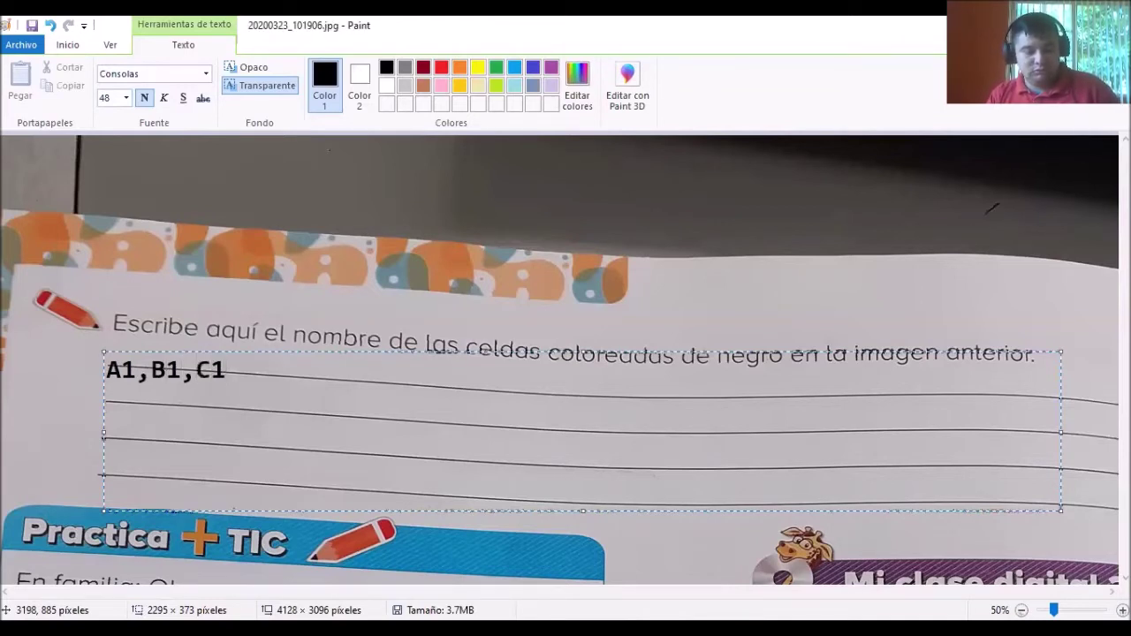
text(,C2)
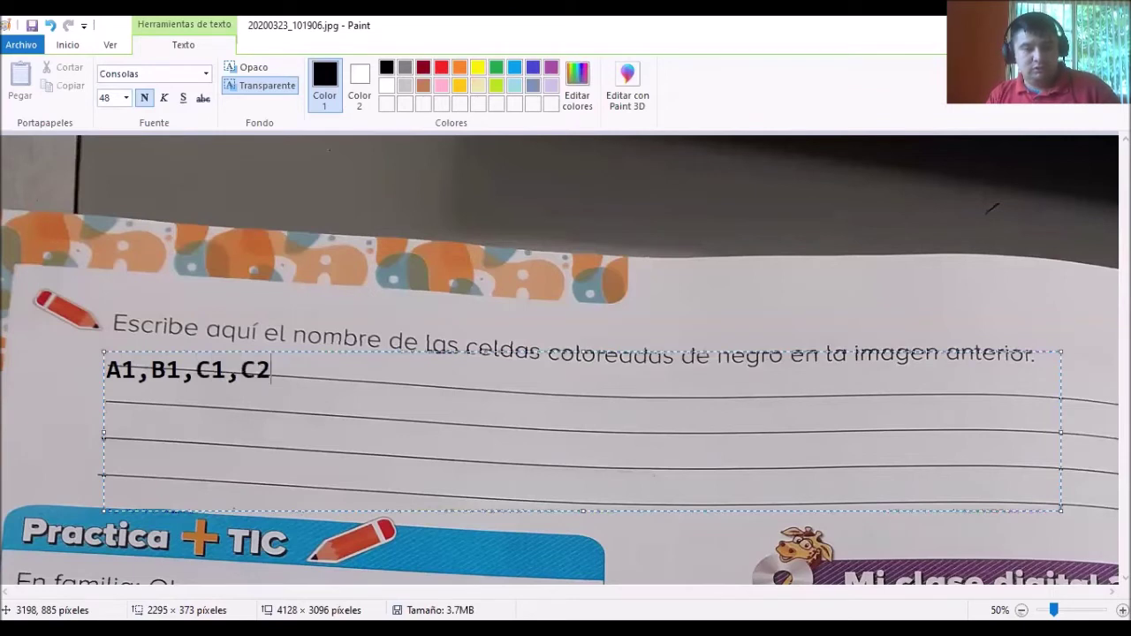
- Replace the mistaken B1 entry with A2 in the first line of the cell list
key(Left)
key(Left)
key(Left)
key(Left)
key(Left)
key(Left)
key(BackSpace)
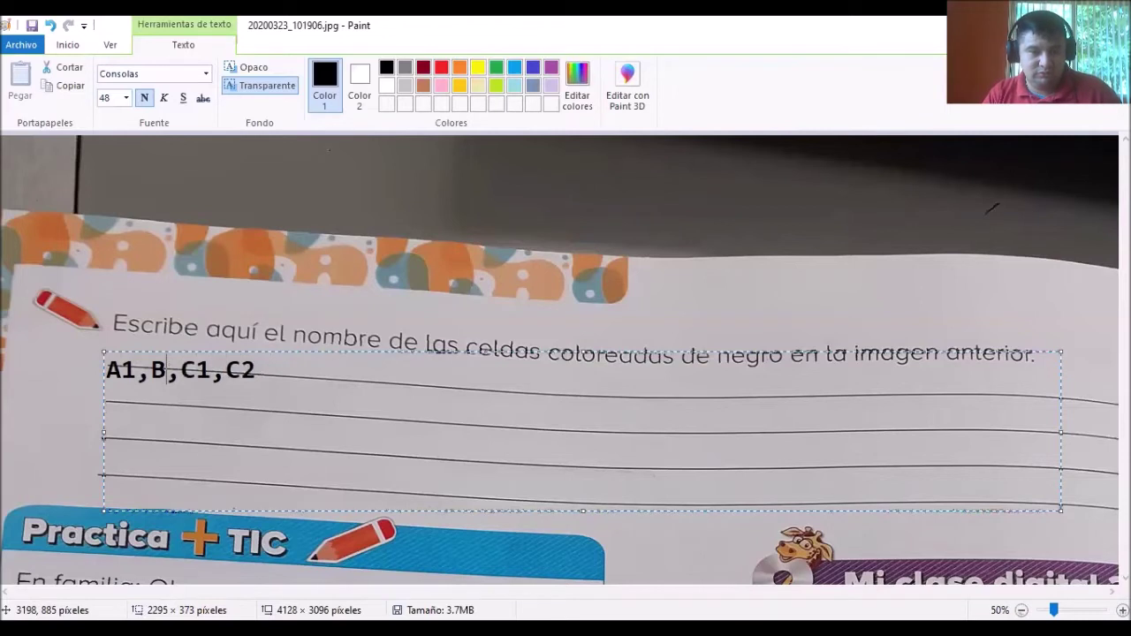
key(BackSpace)
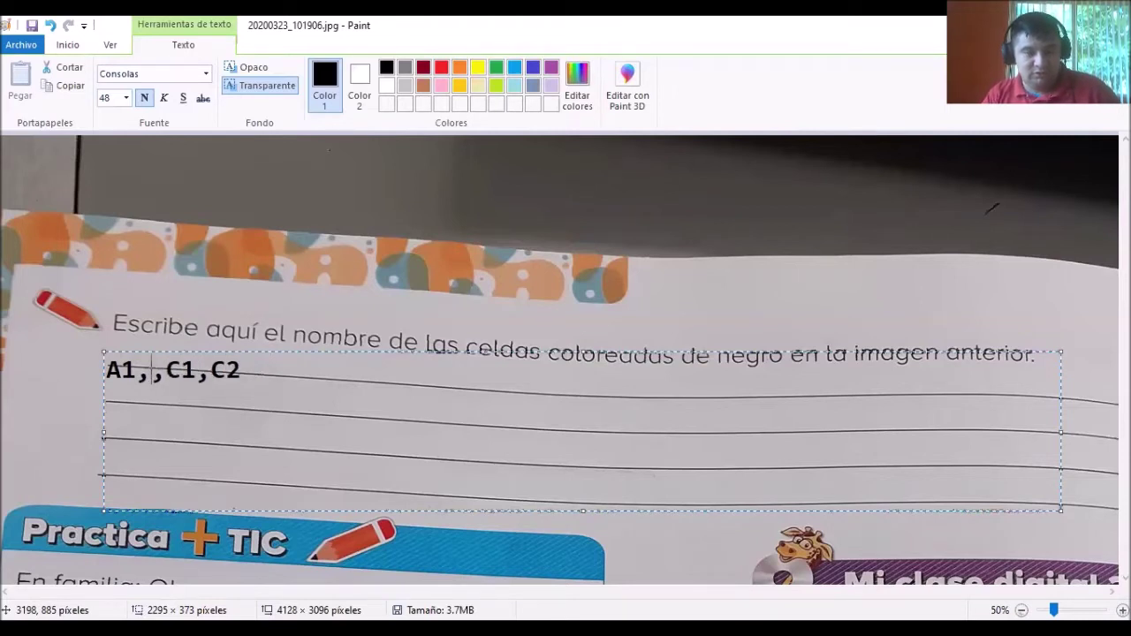
click(702, 422)
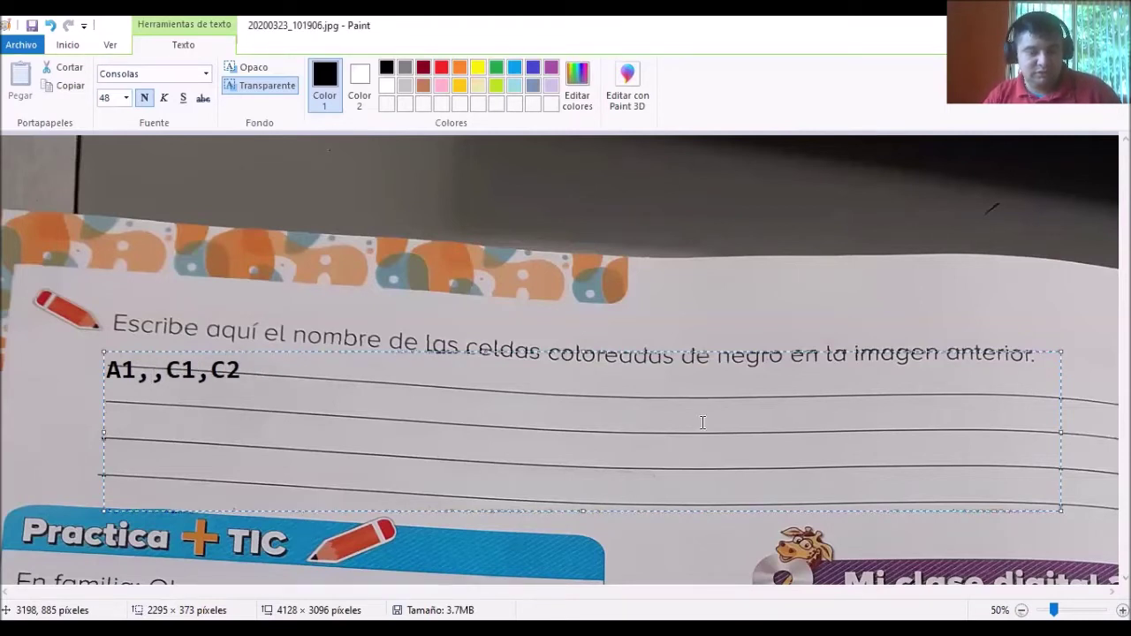
text(A2)
key(Right)
key(Right)
key(Right)
key(Right)
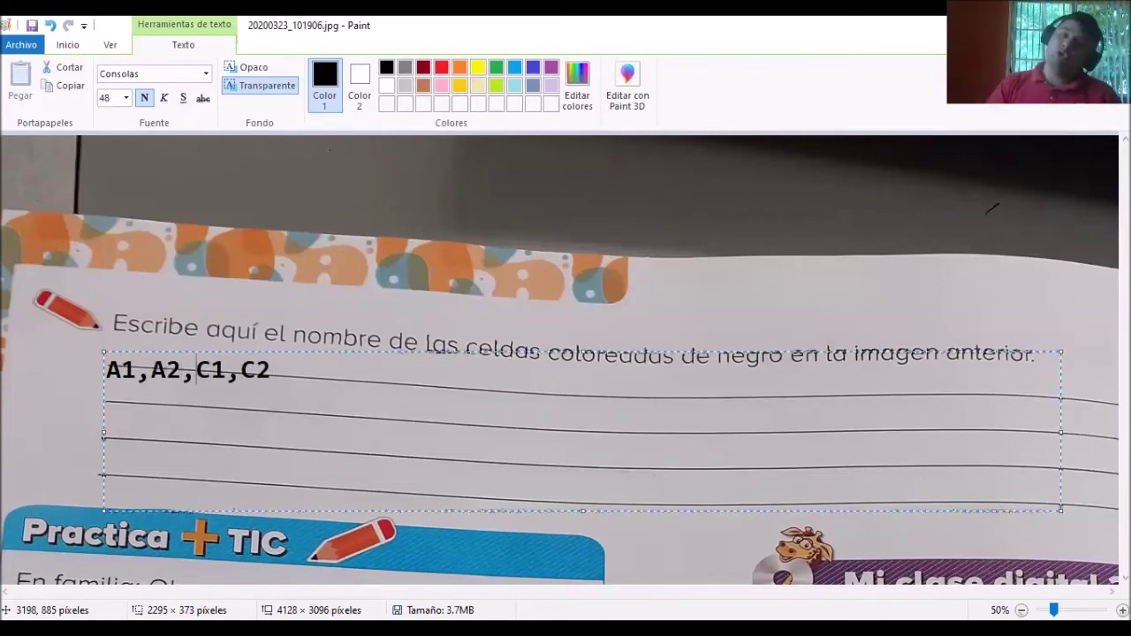
key(Right)
key(Right)
- Continue the first line after C2 with E1,E2,G1,G2, separated by commas and ending in a comma
text(,)
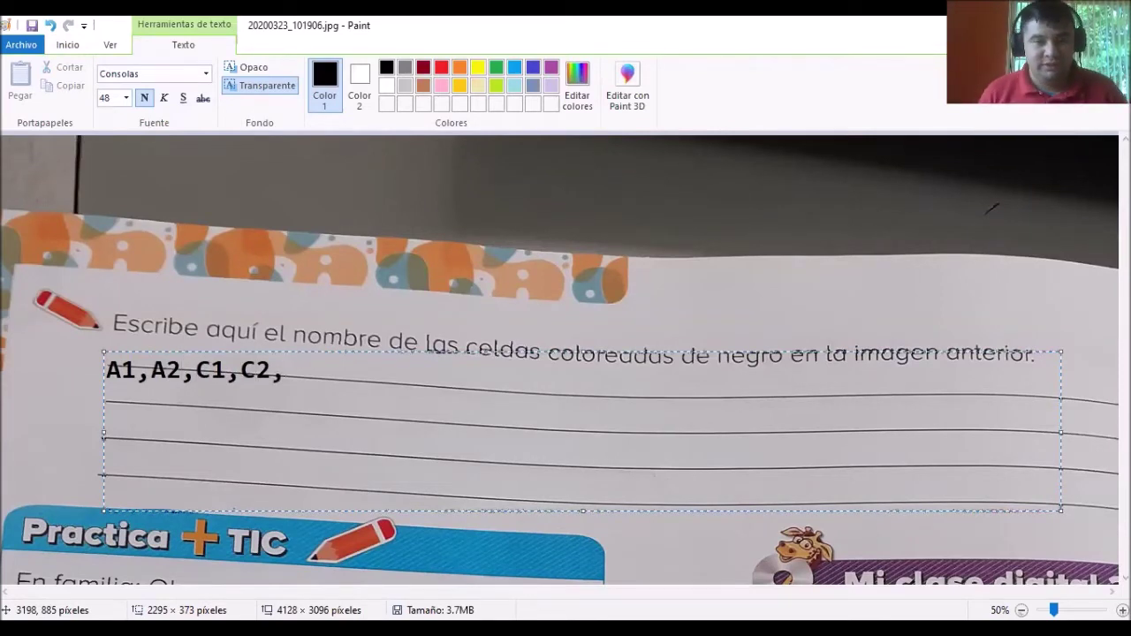
text(E)
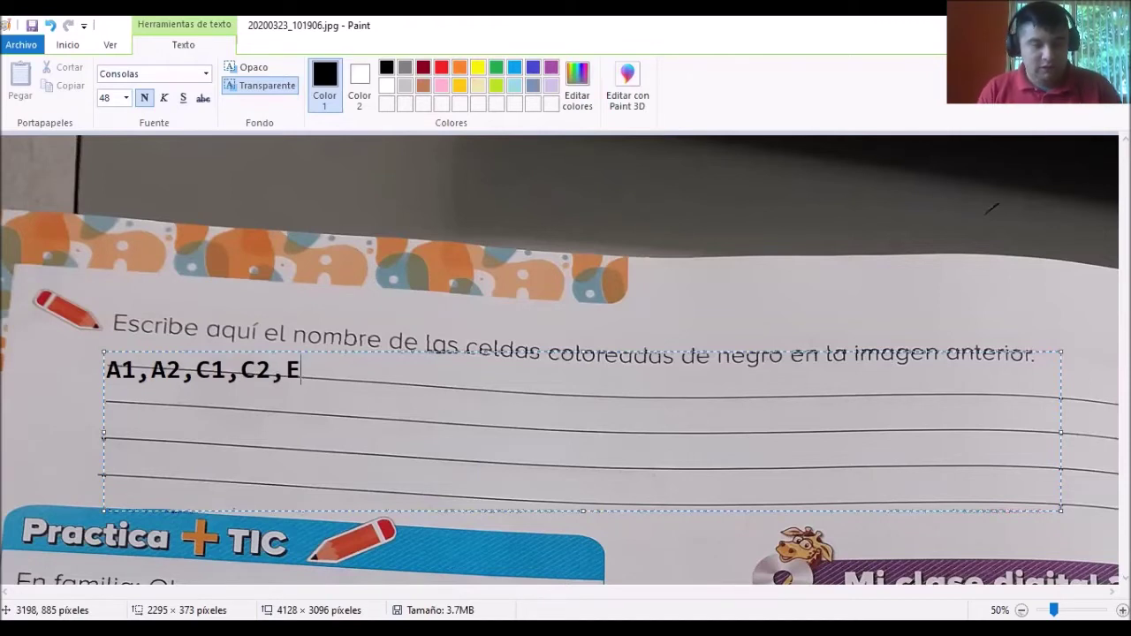
text(1,E2)
text(,)
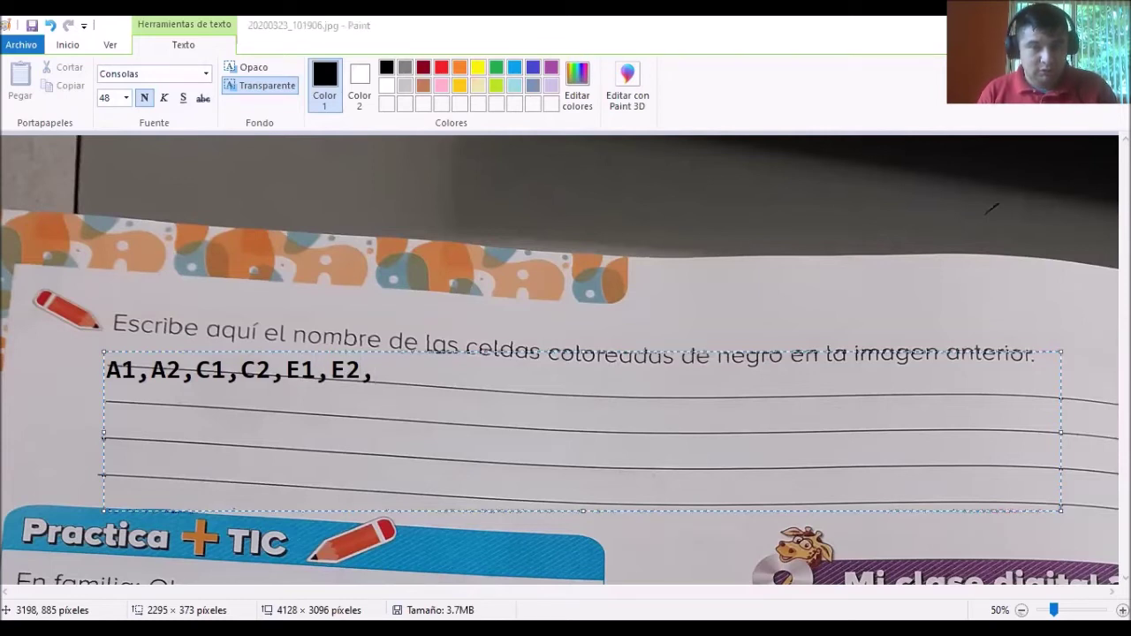
text(G1,1)
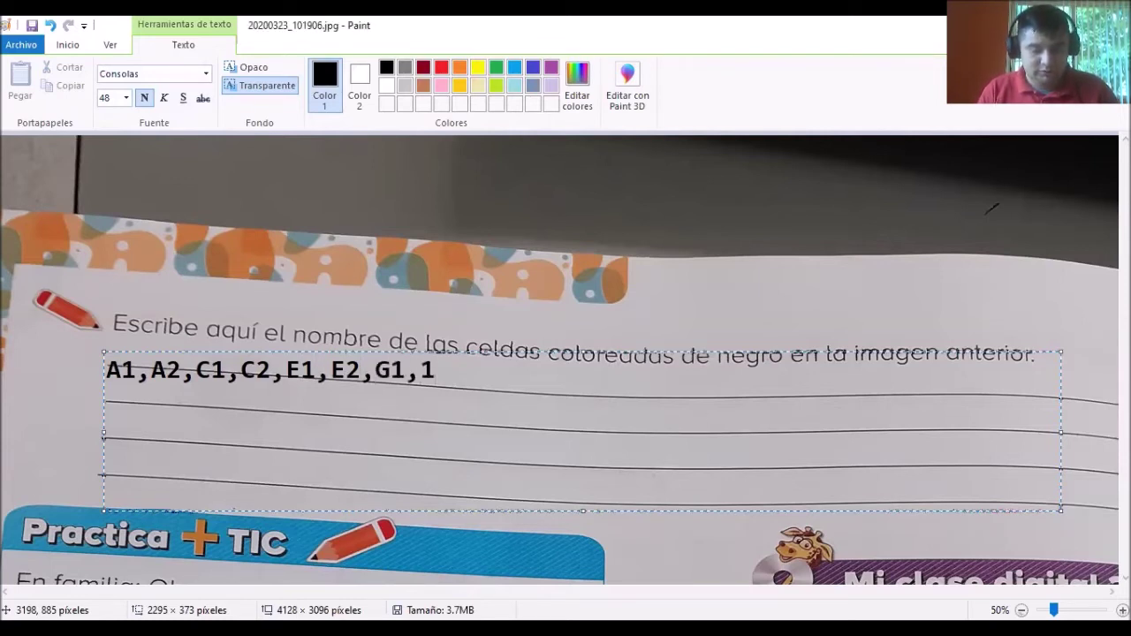
key(BackSpace)
text(G2,)
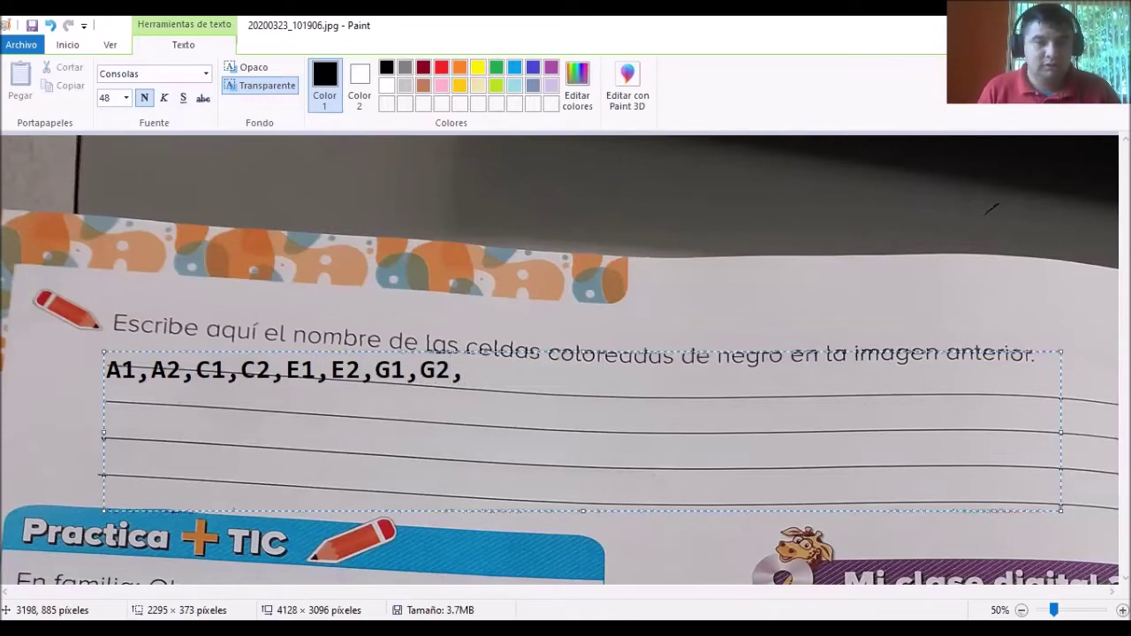
- Write B3,B4,D3,D4,F3,F4,H3,H4 on a second line of the text box
key(ctrl+a)
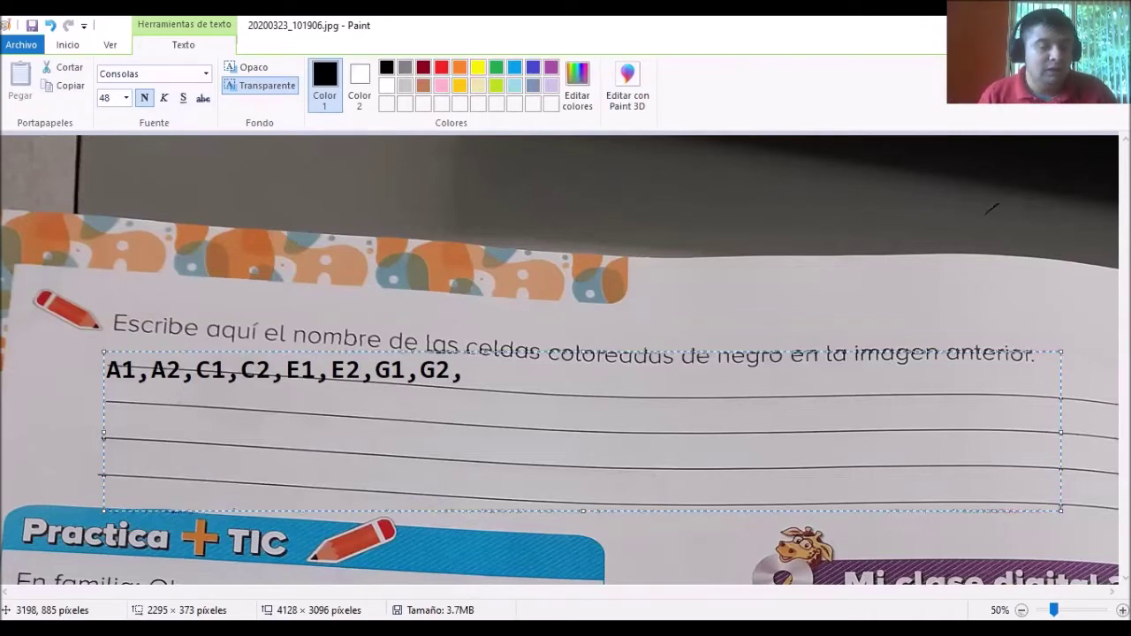
click(703, 423)
text(B3,B4)
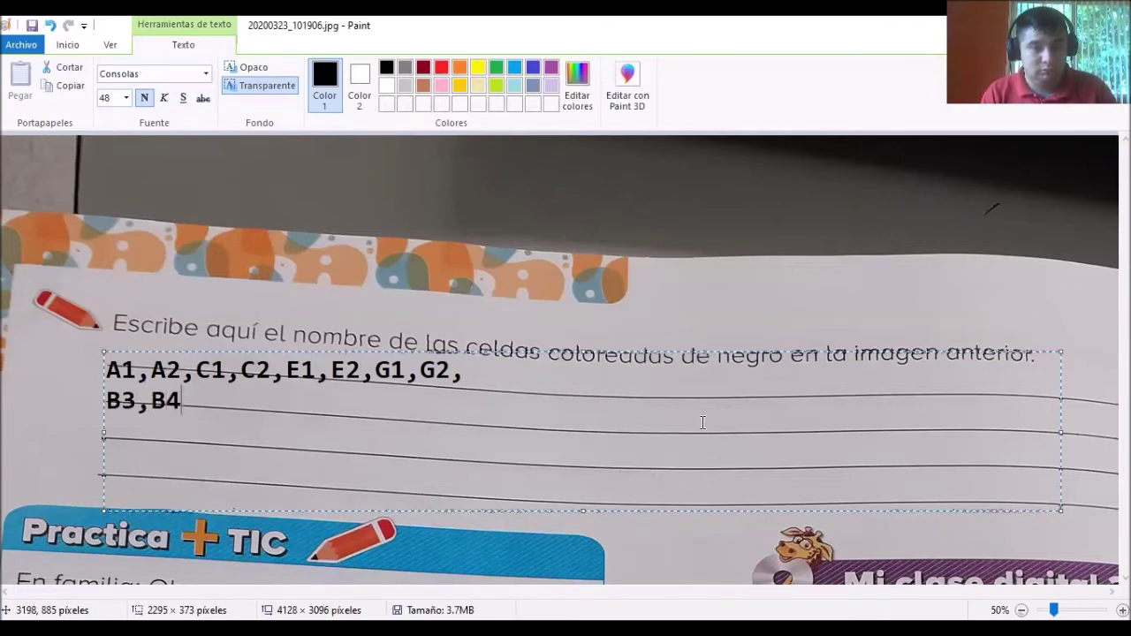
click(703, 422)
text(,D3,D4,)
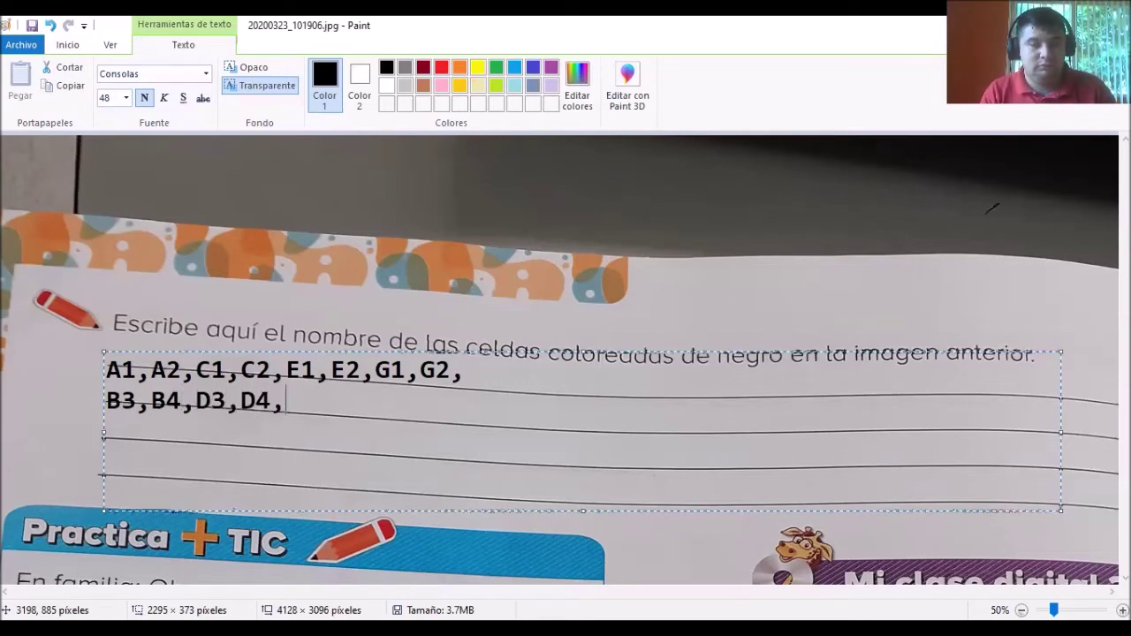
click(700, 423)
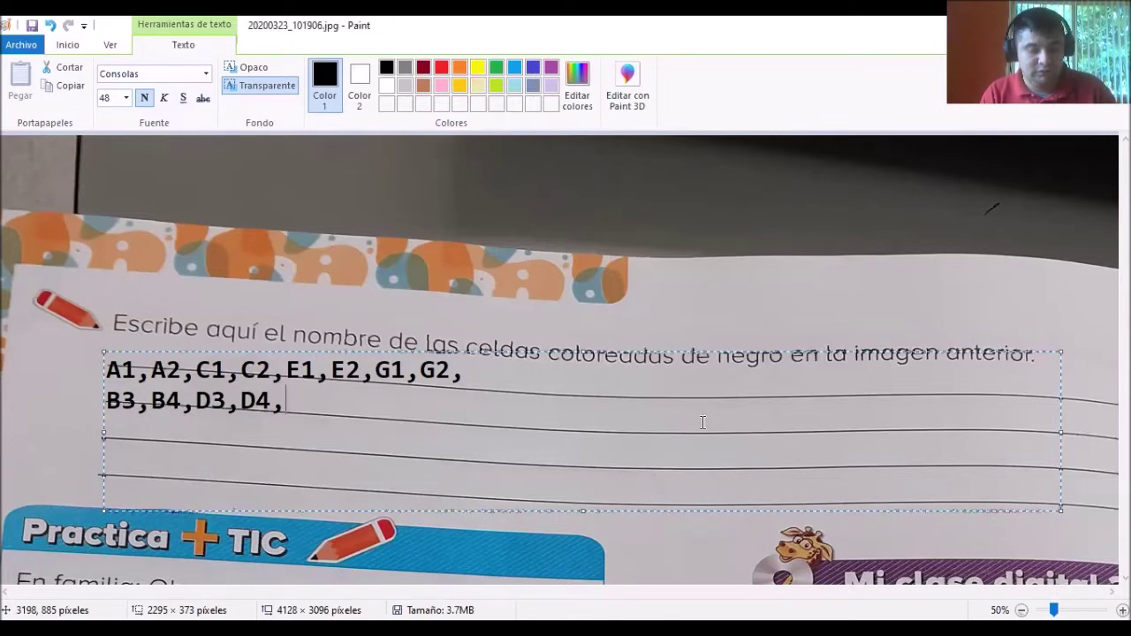
text(F3,F4)
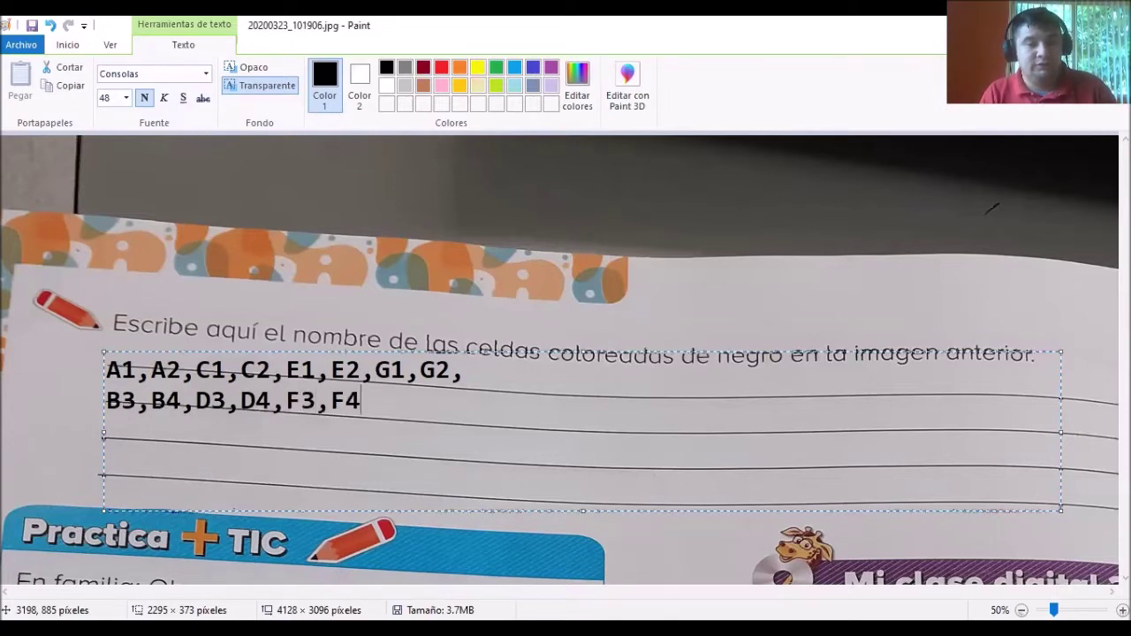
click(703, 422)
text(H3,)
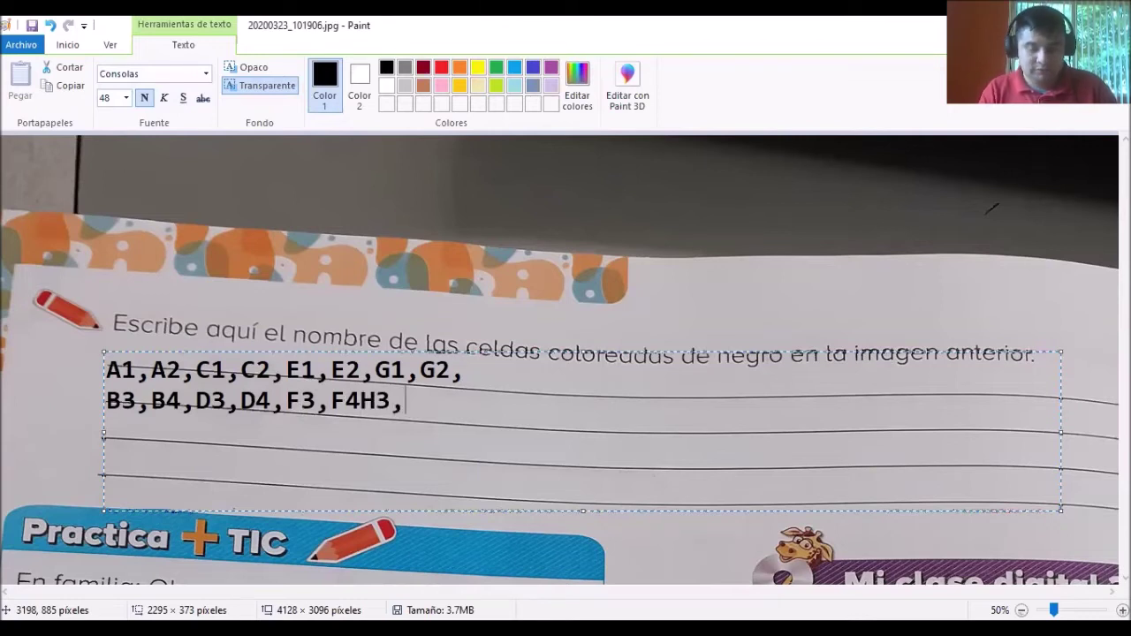
key(BackSpace)
key(BackSpace)
key(BackSpace)
text(,H3,H4)
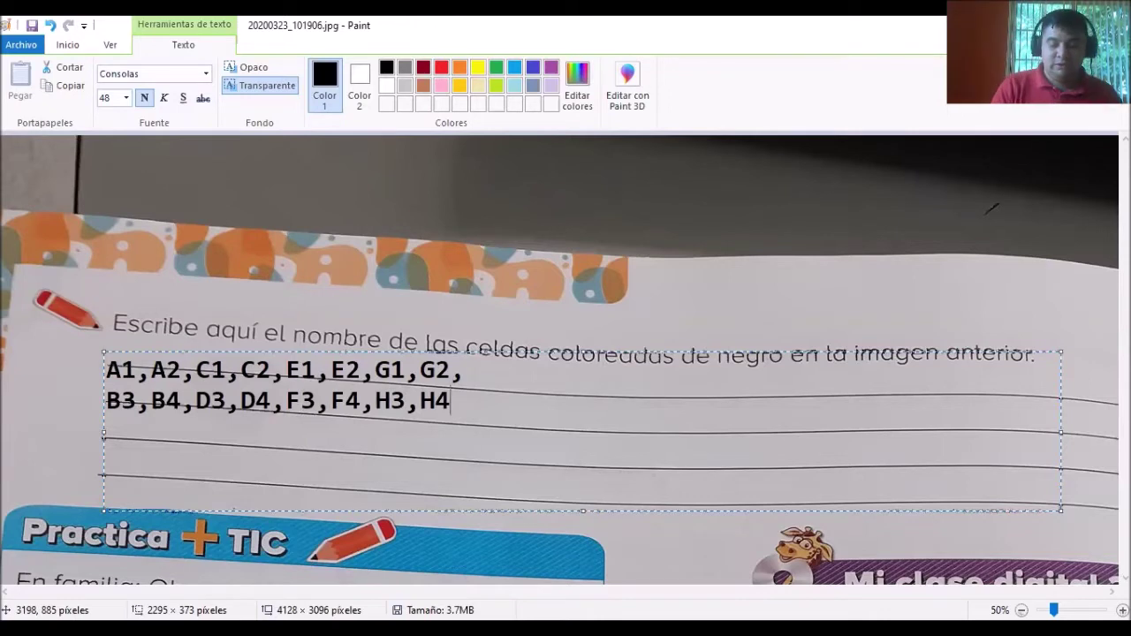
- Start a third line in the text box with A5,A6,C5,C6, ending in a comma
key(Return)
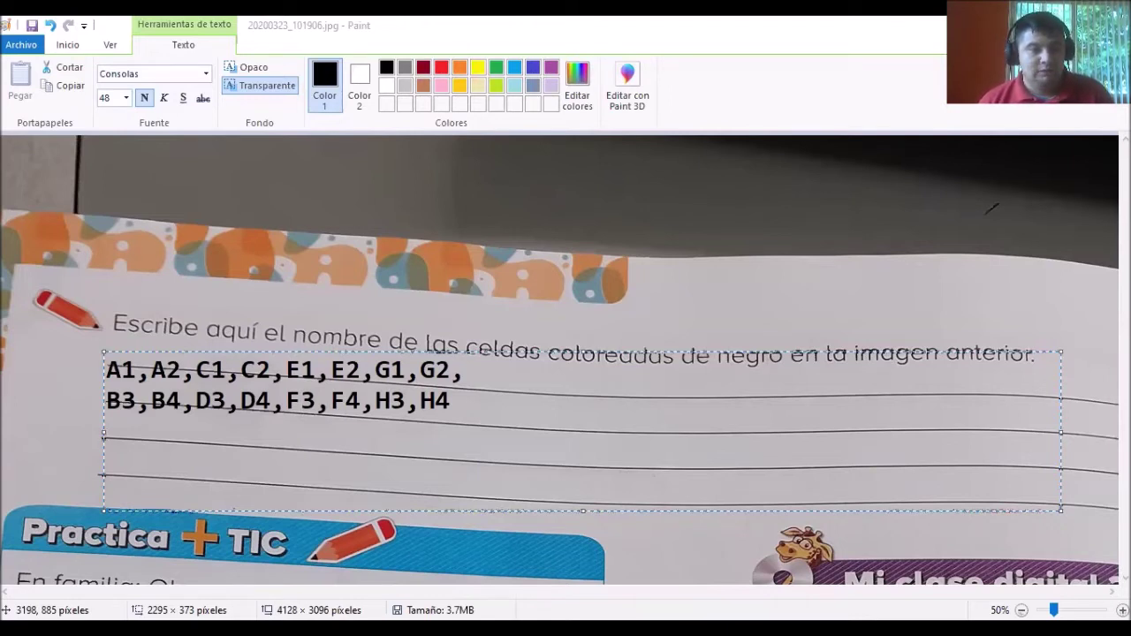
click(703, 423)
text(A5,)
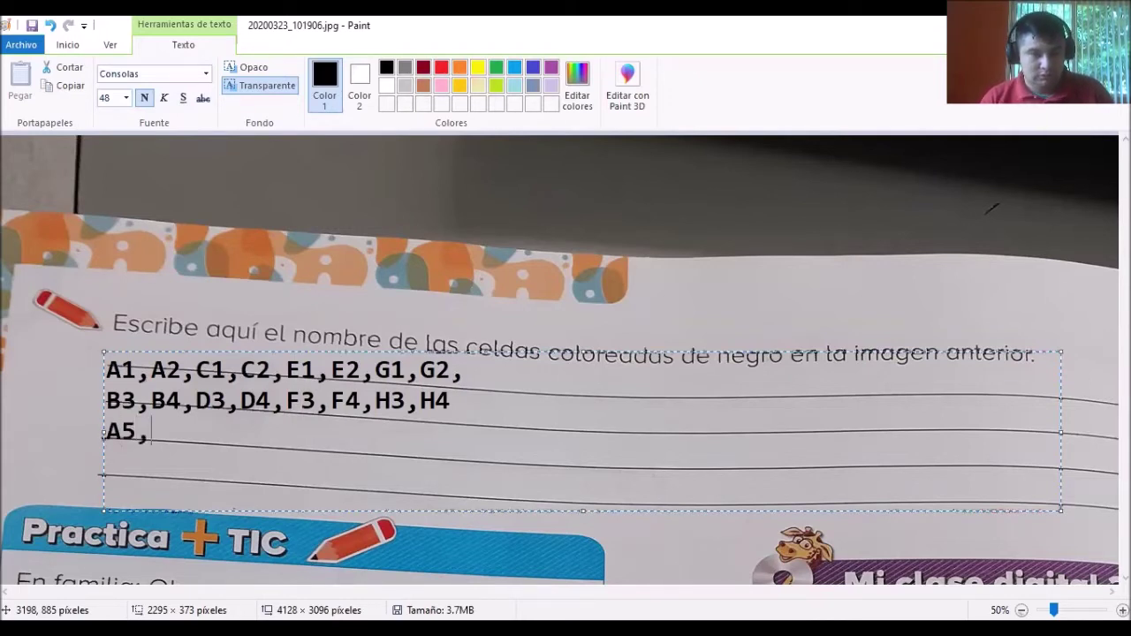
text(A6,)
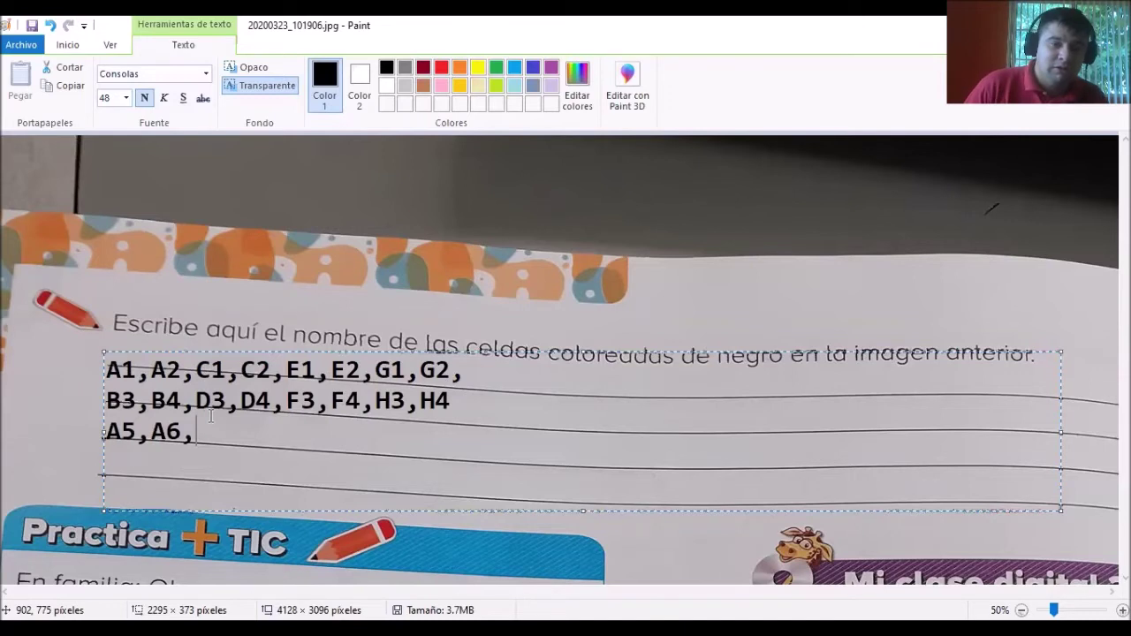
text(C5)
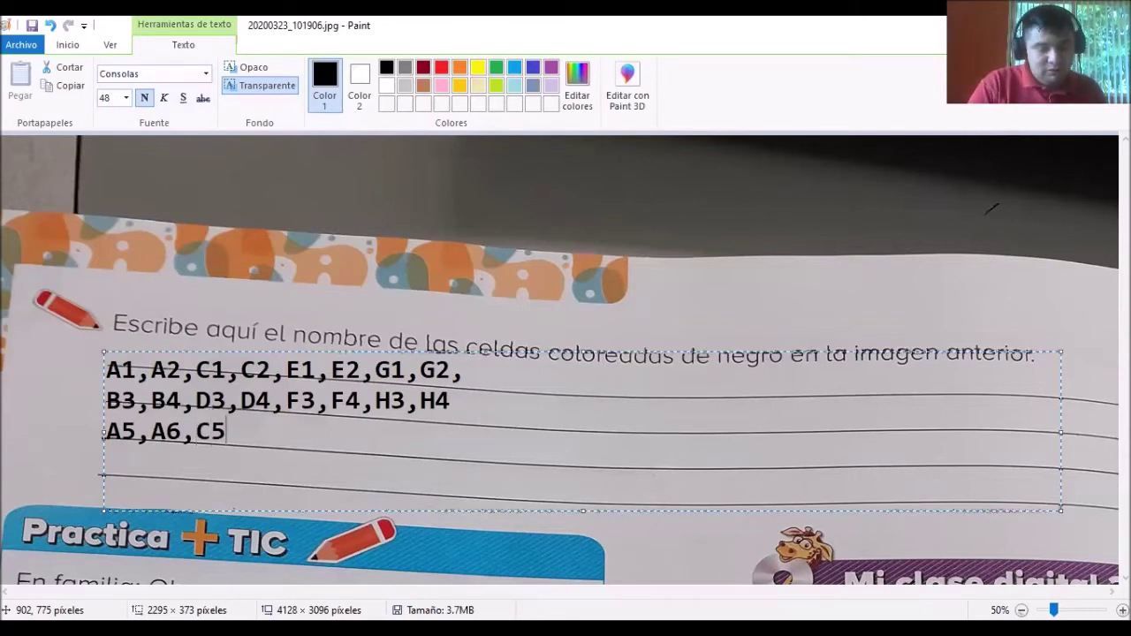
text(,C6,)
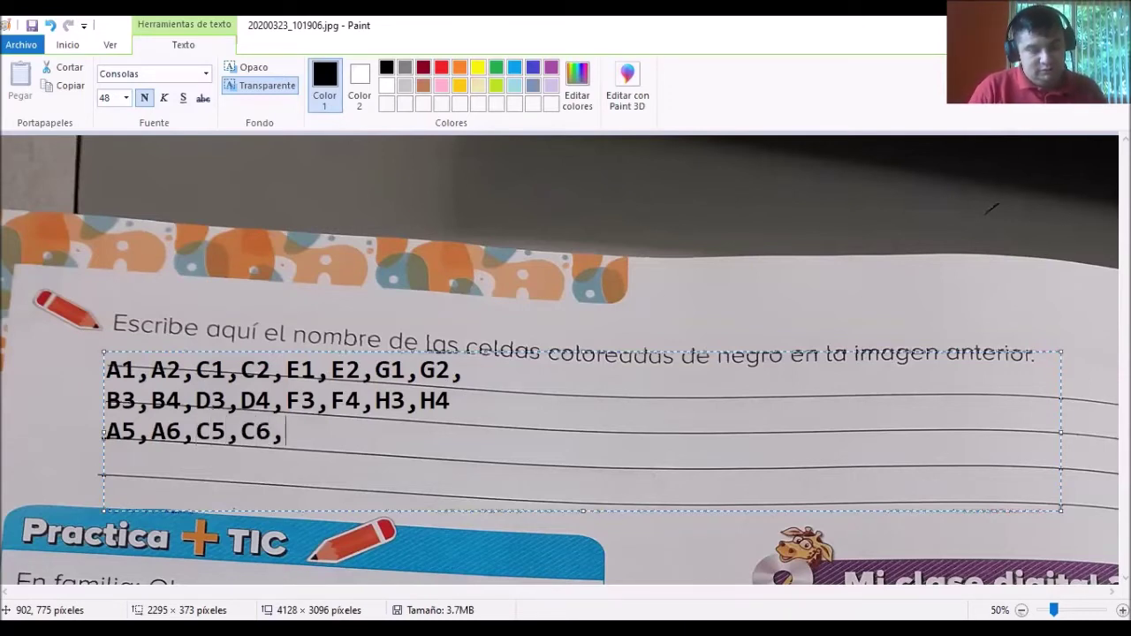
text(F5,F)
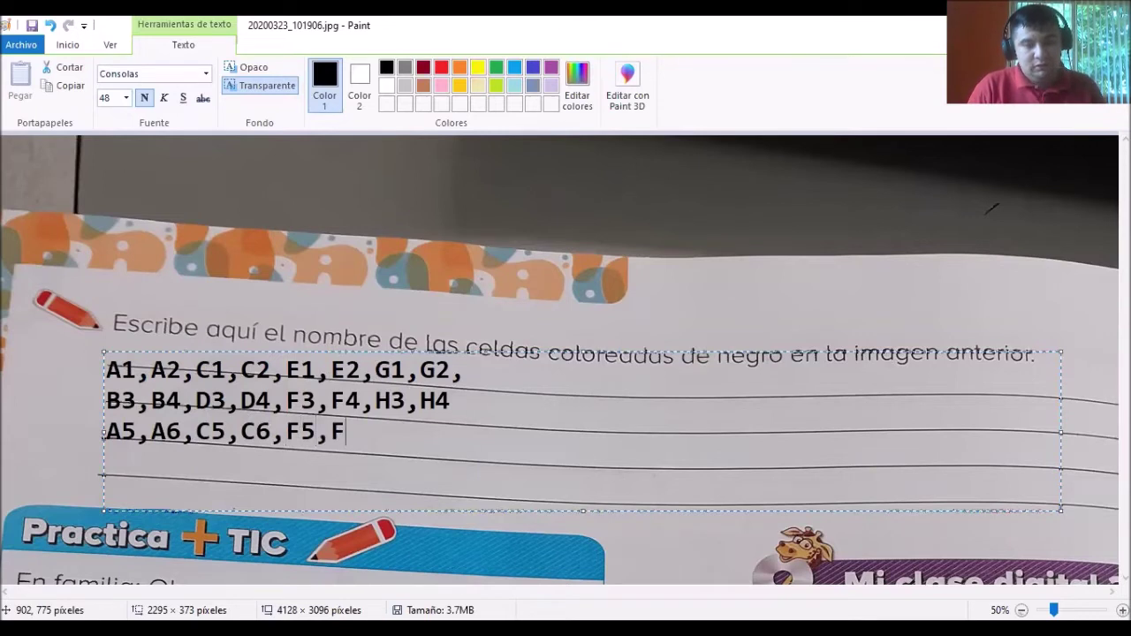
key(BackSpace)
key(BackSpace)
key(BackSpace)
key(BackSpace)
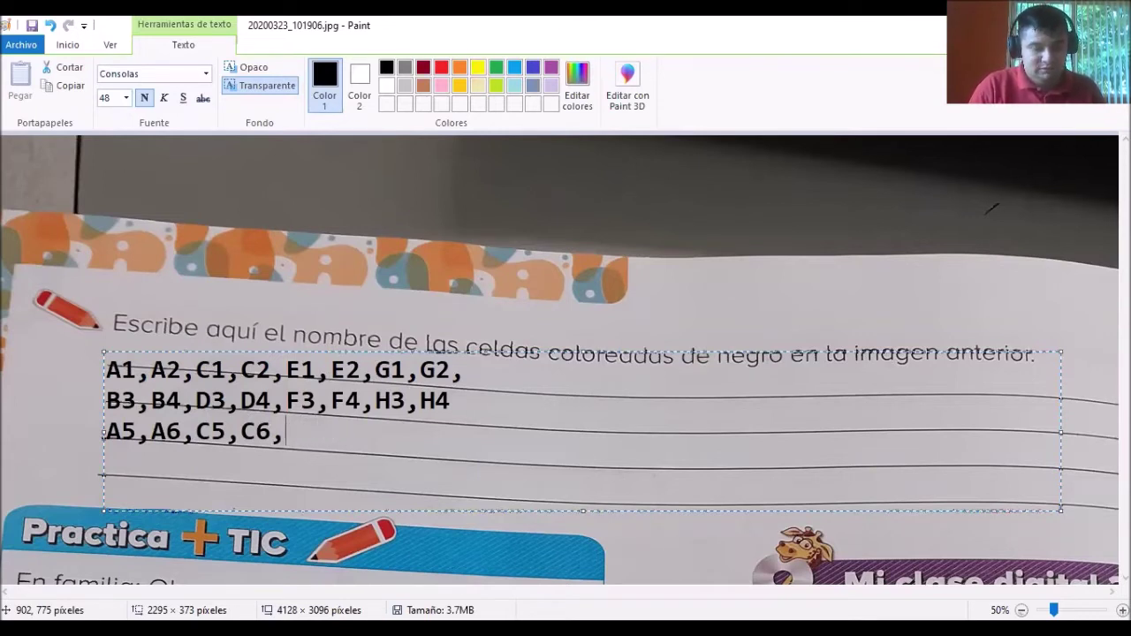
- Complete the third line after C6 with E5,E6,G5,G6, separated by commas
text(E5,)
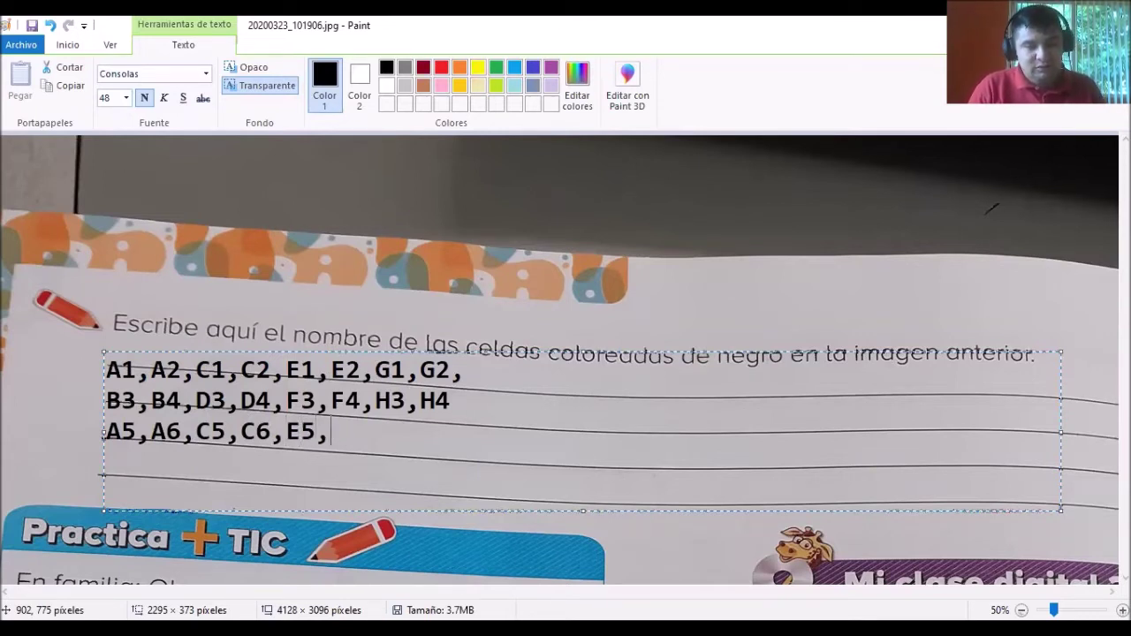
text(E6)
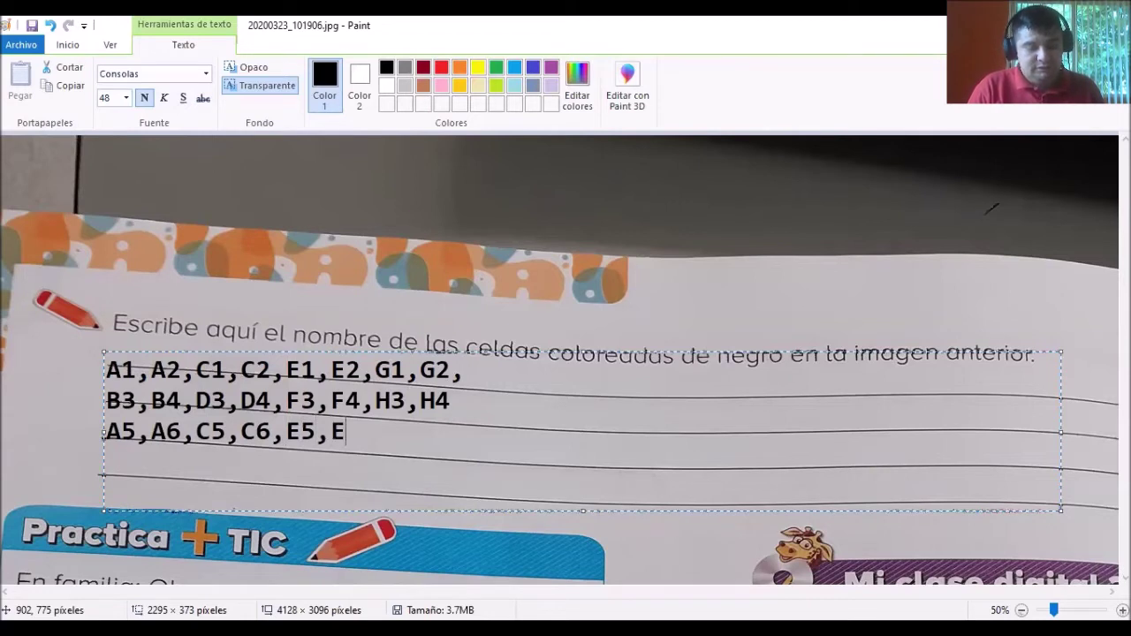
text(,G5,G6)
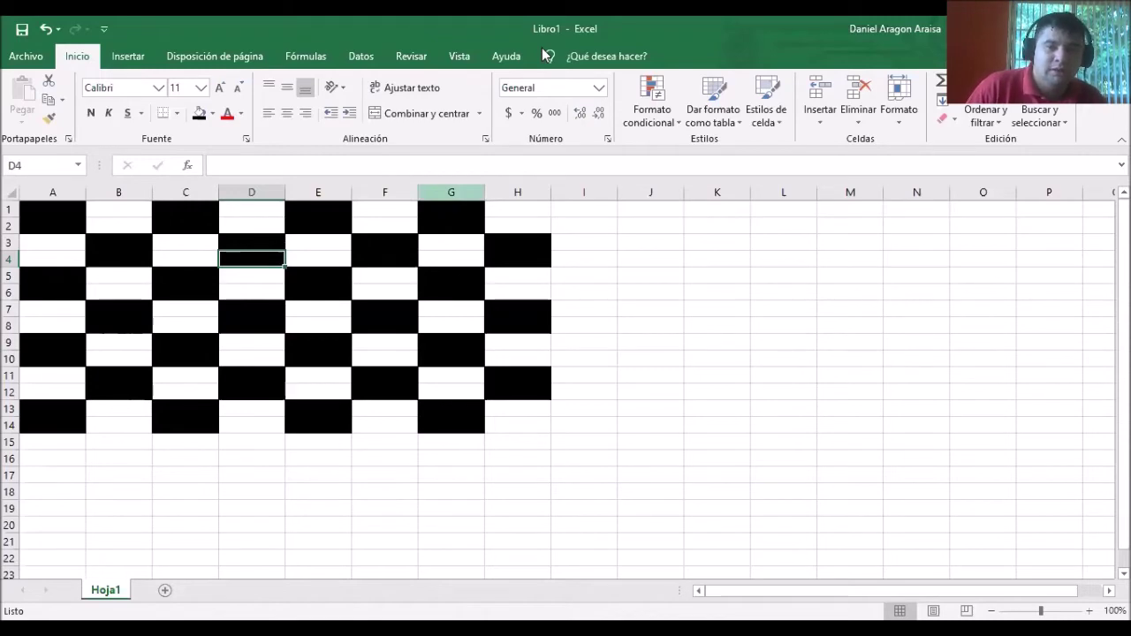
- Switch from Excel to Paint and join the B3 to H4 line onto the first line after G2, leaving a wide gap
key(alt+Tab)
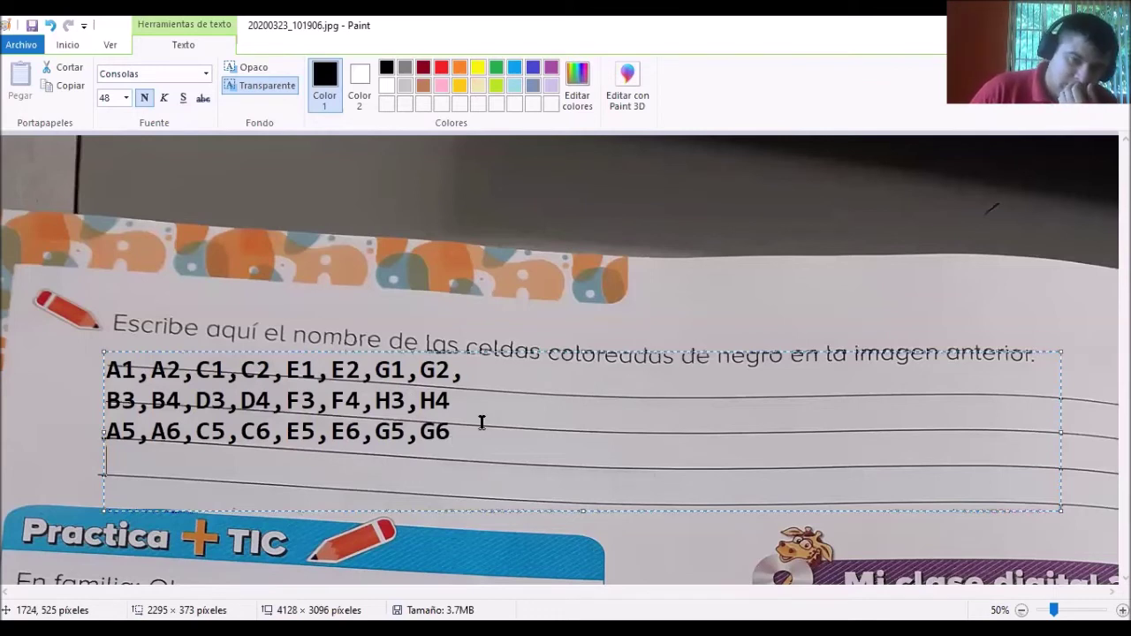
drag(453, 432, 135, 437)
click(113, 432)
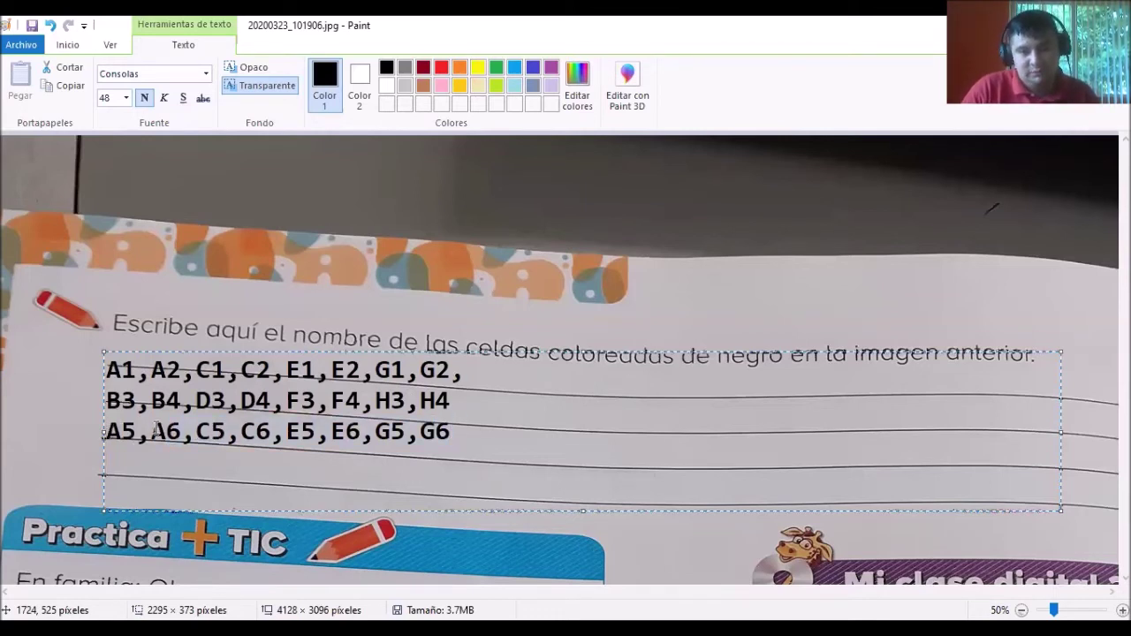
click(108, 401)
key(BackSpace)
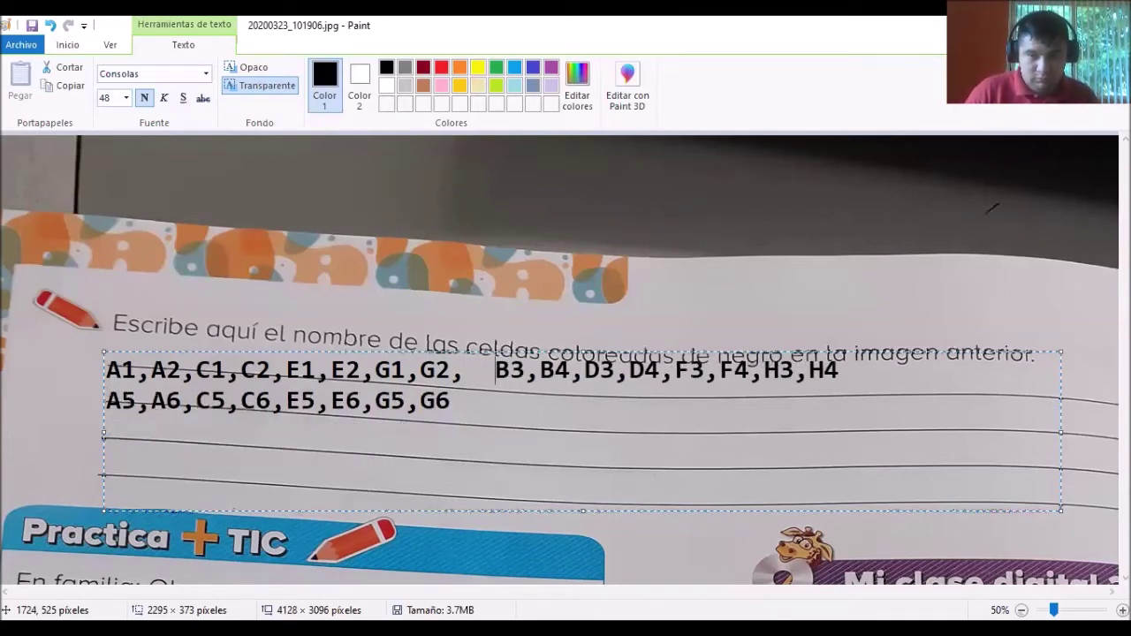
- Add B7,B8,D7,D8,F7,F8,H7,H8 to the second line after G6, aligned under the B3 group
click(449, 400)
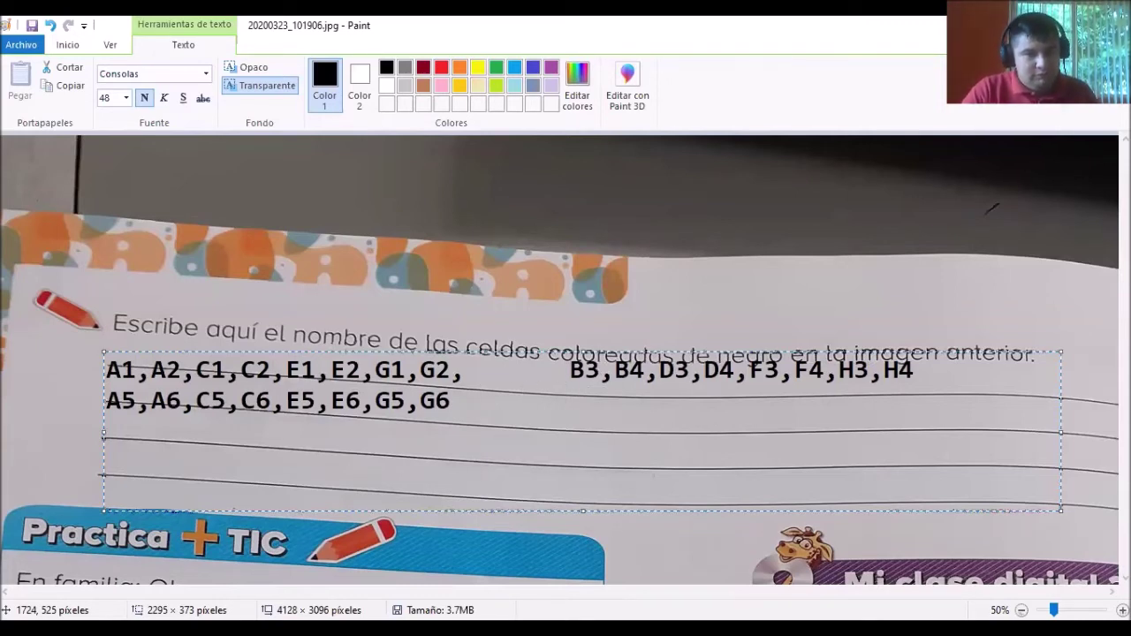
text(B7,B8)
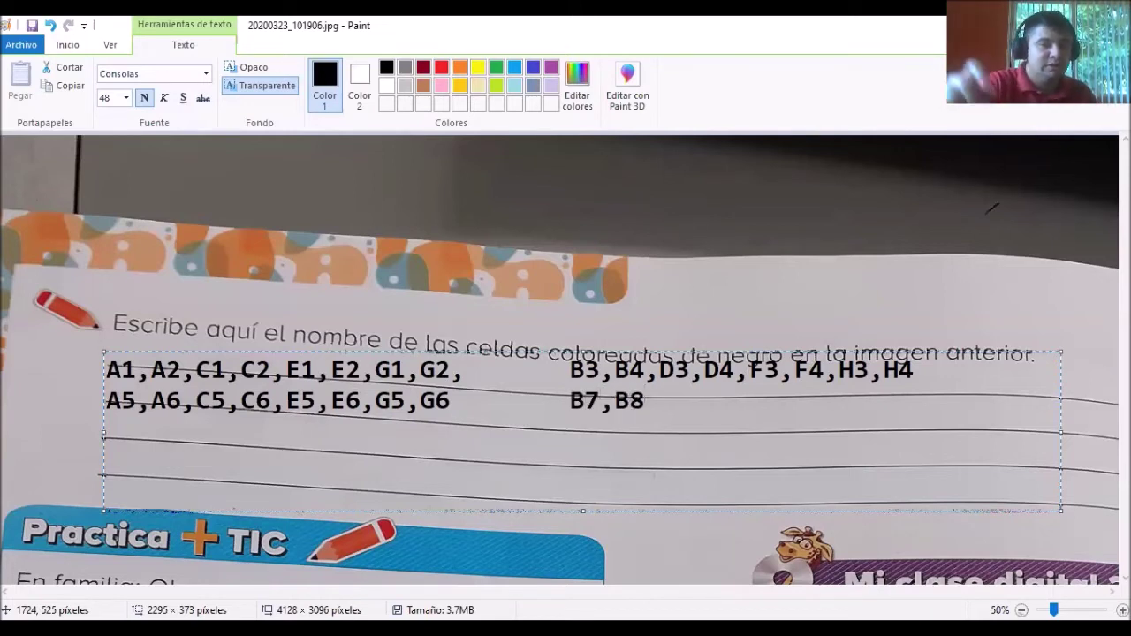
text(,D7,D8)
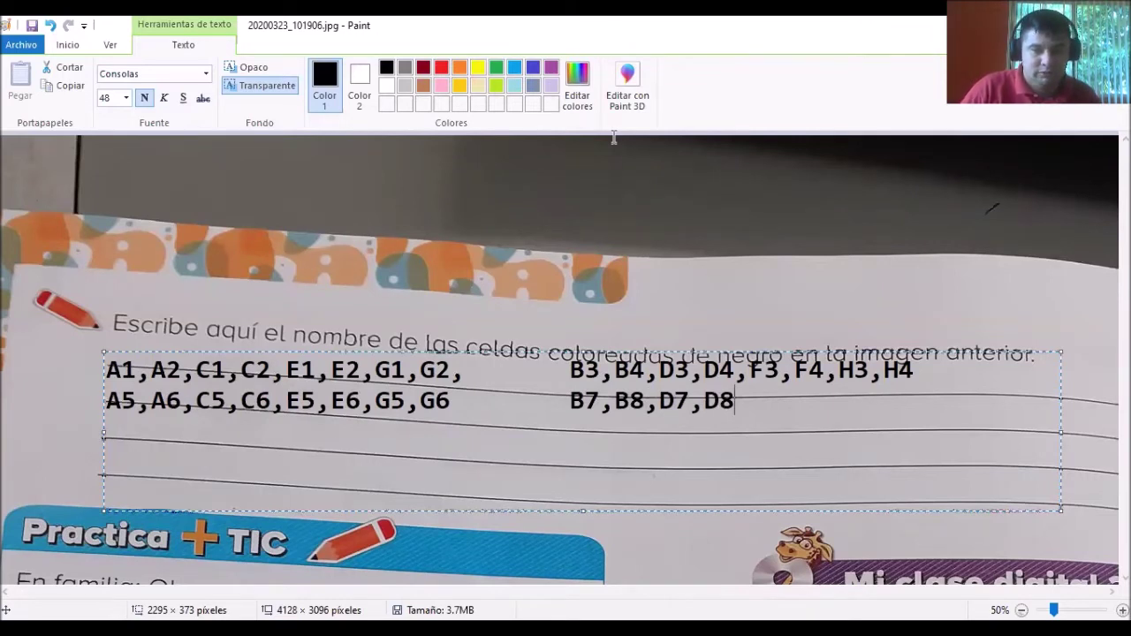
text(,)
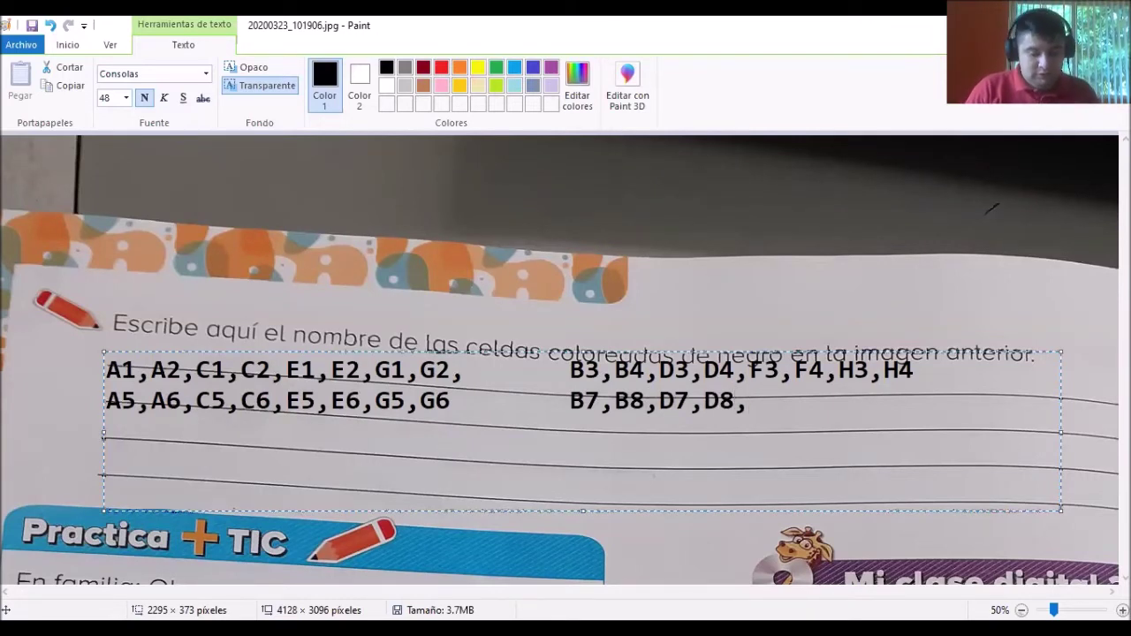
text(F7,)
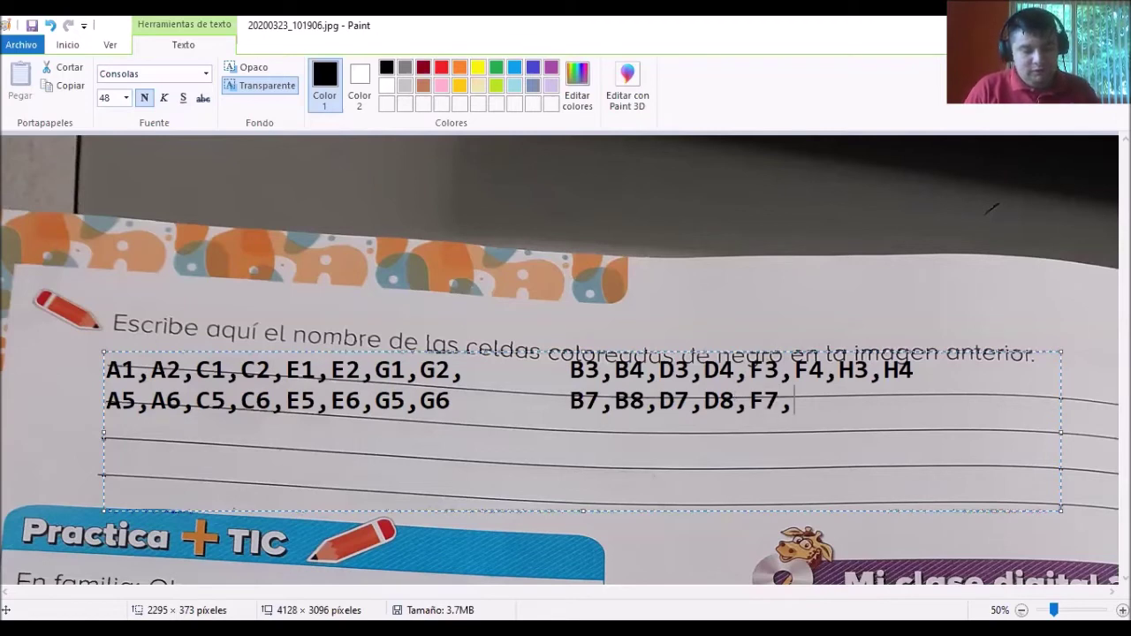
text(F8,H)
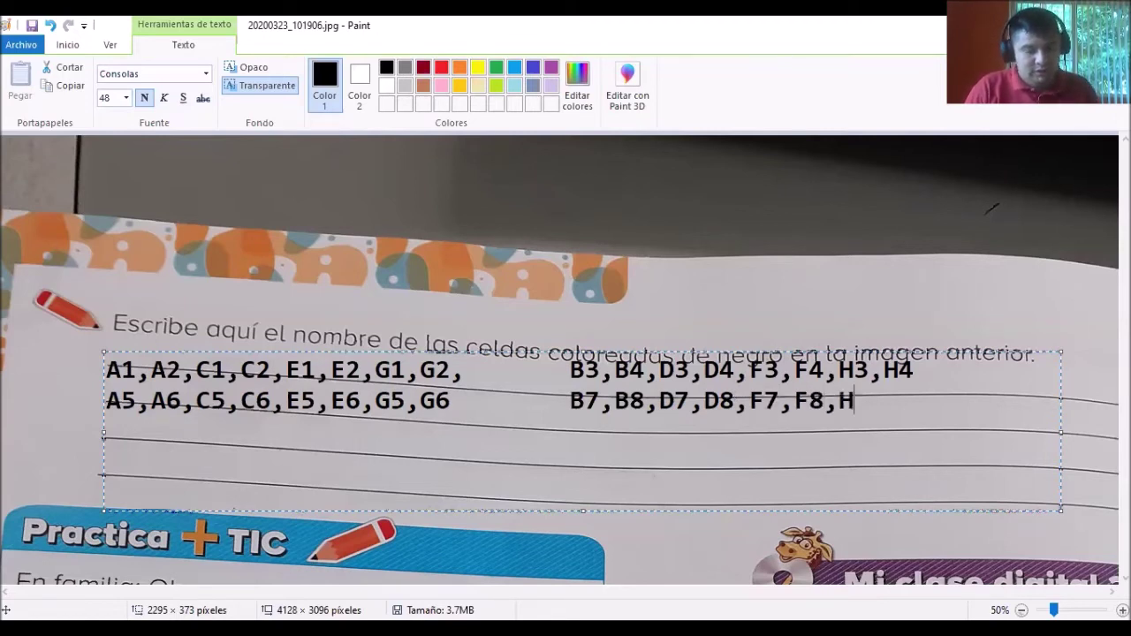
text(7,H8)
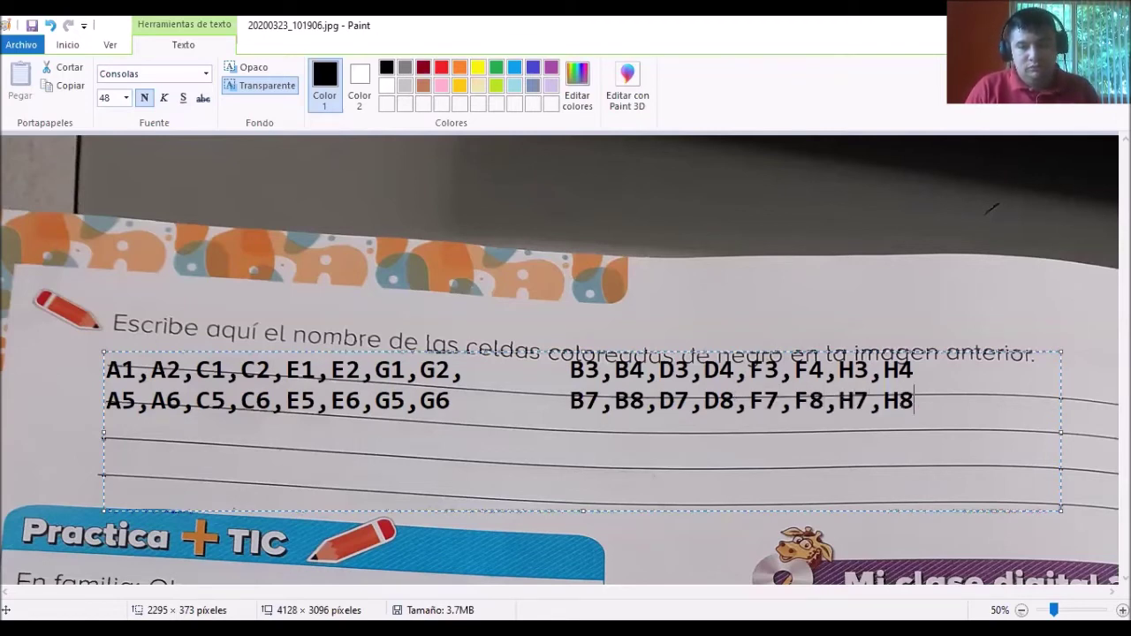
- Start a new third line with A9,A10 and check the black cells on the Excel chessboard before returning to Paint
key(Return)
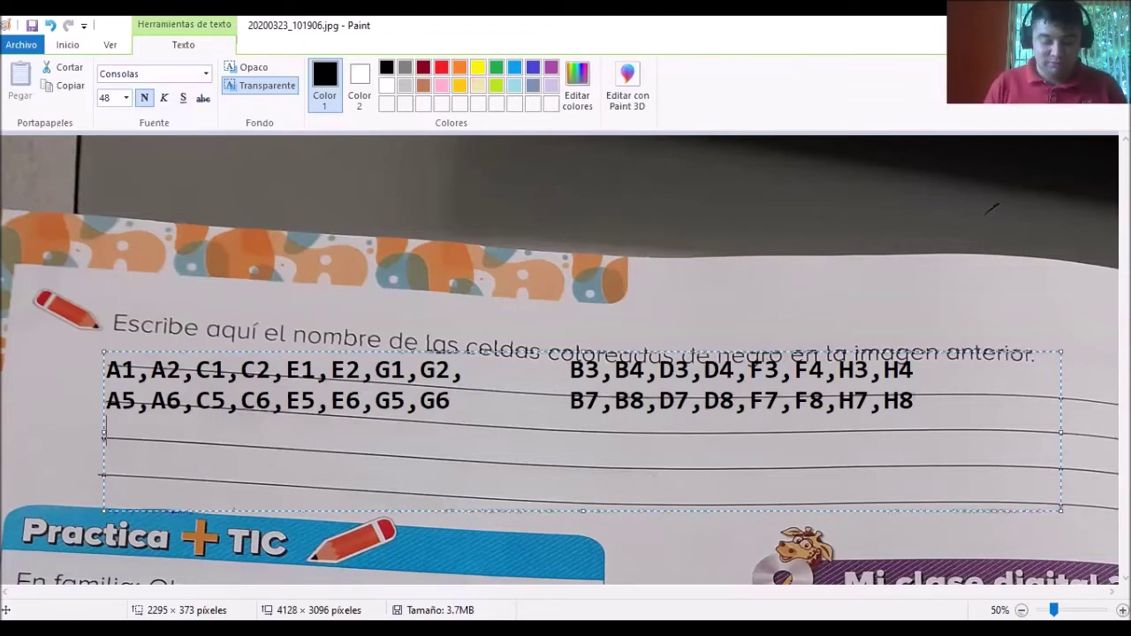
text(A9)
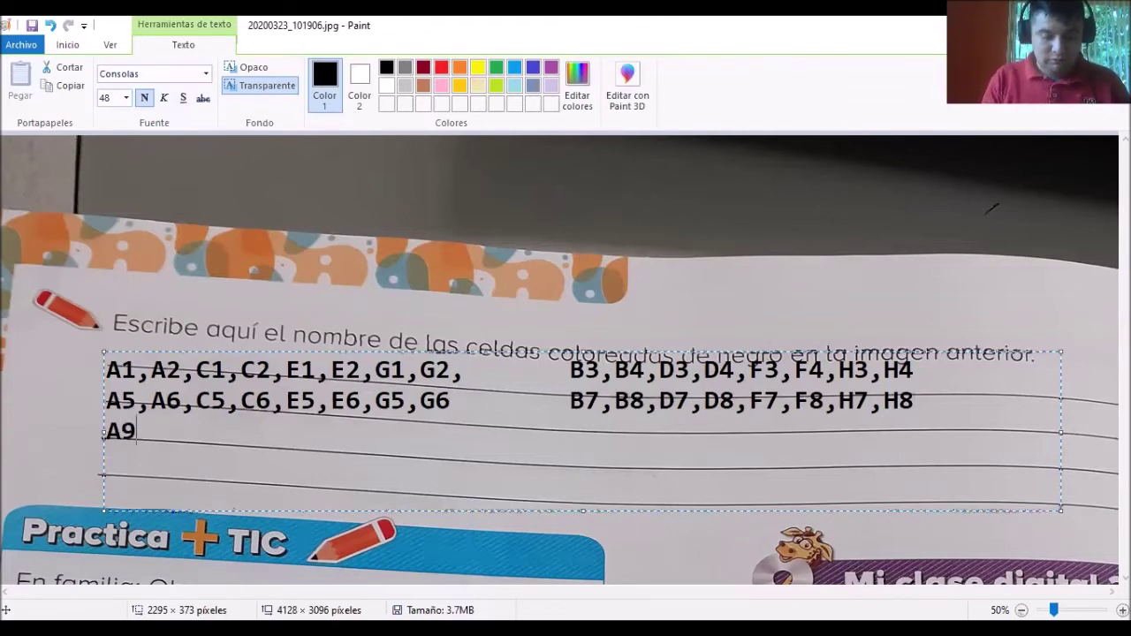
text(,A10)
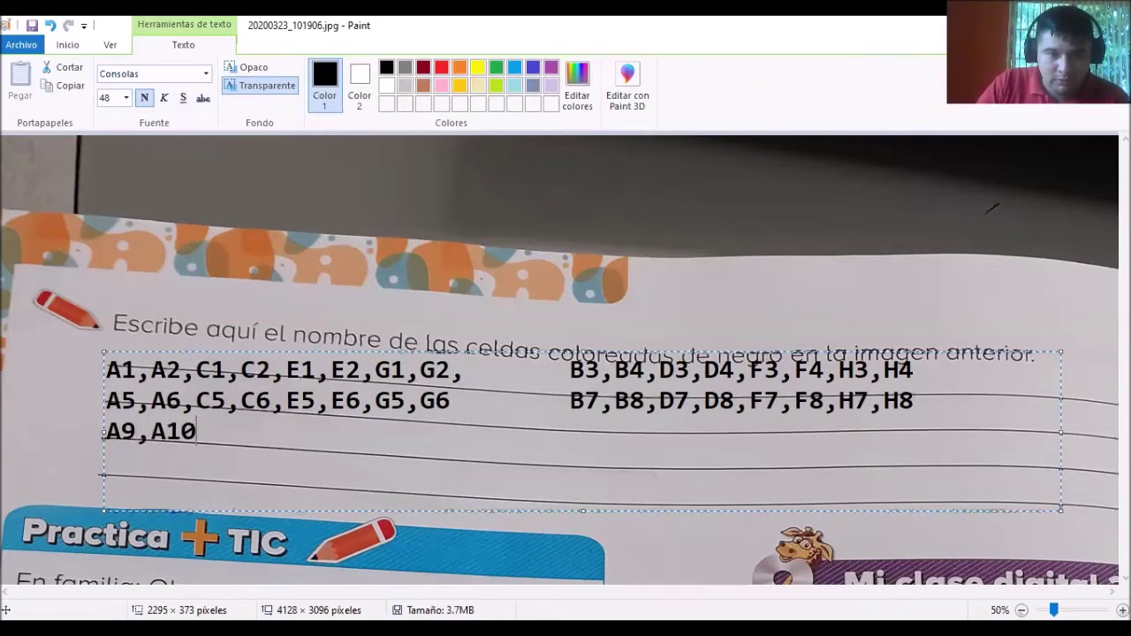
key(alt+Tab)
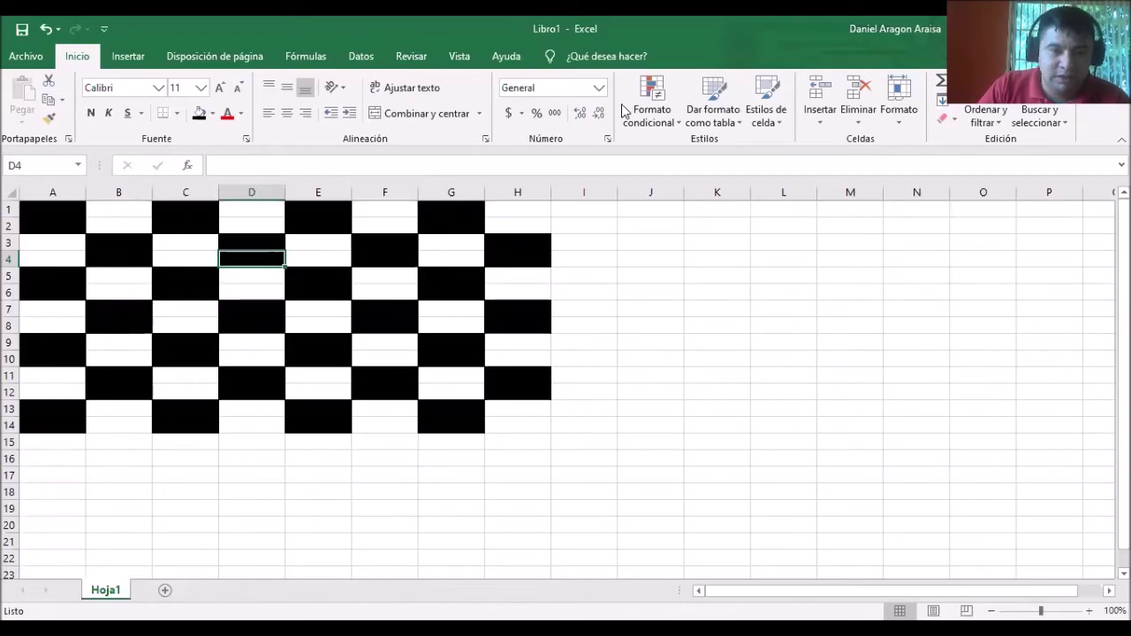
key(alt+Tab)
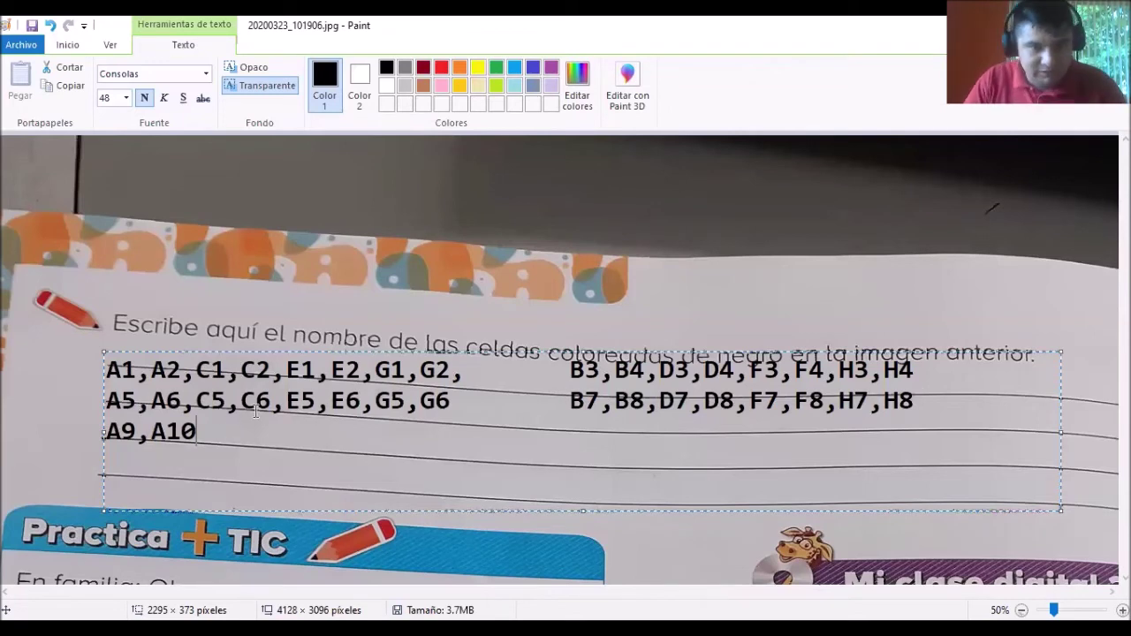
- Continue the third line after A10 with C9,C10,E9, separated by commas
text(,)
text(C)
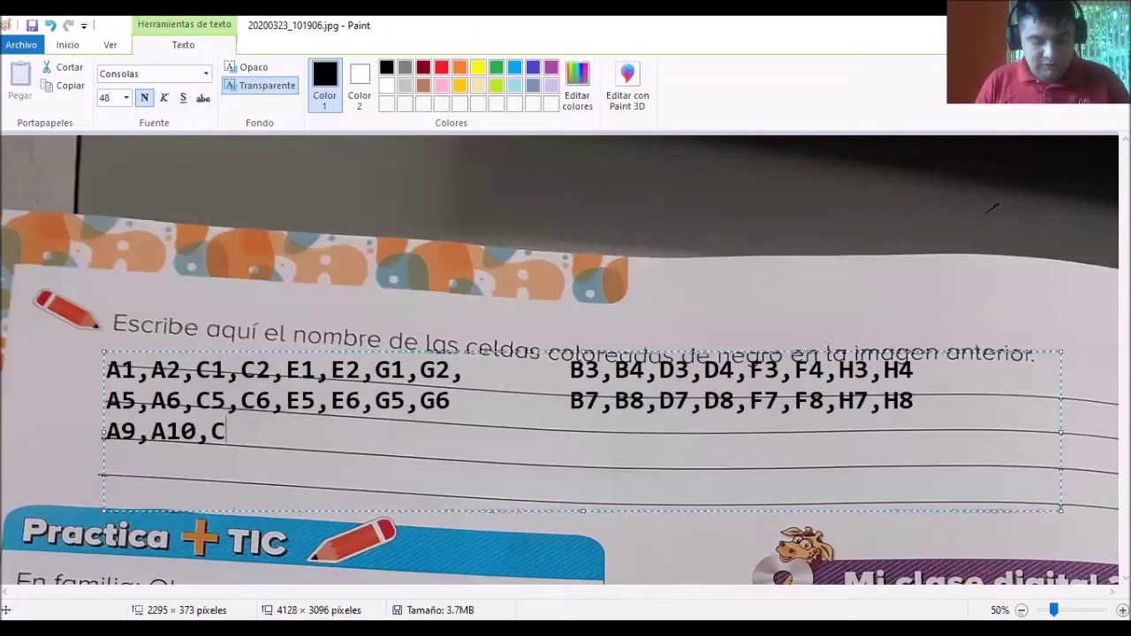
text(9,C)
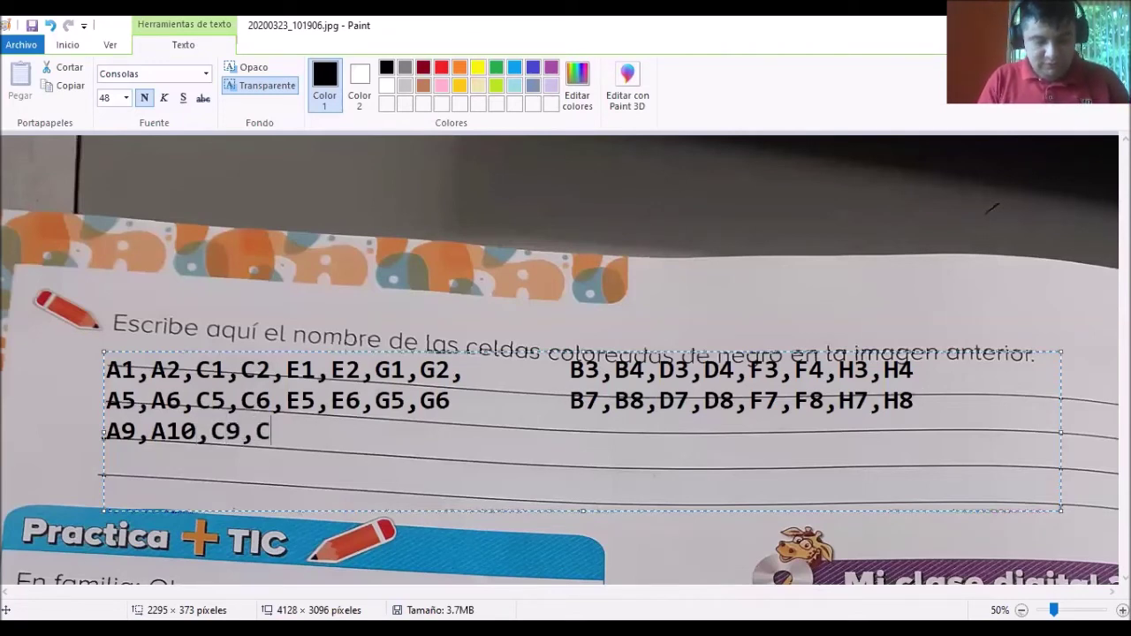
text(10,E9,10.,)
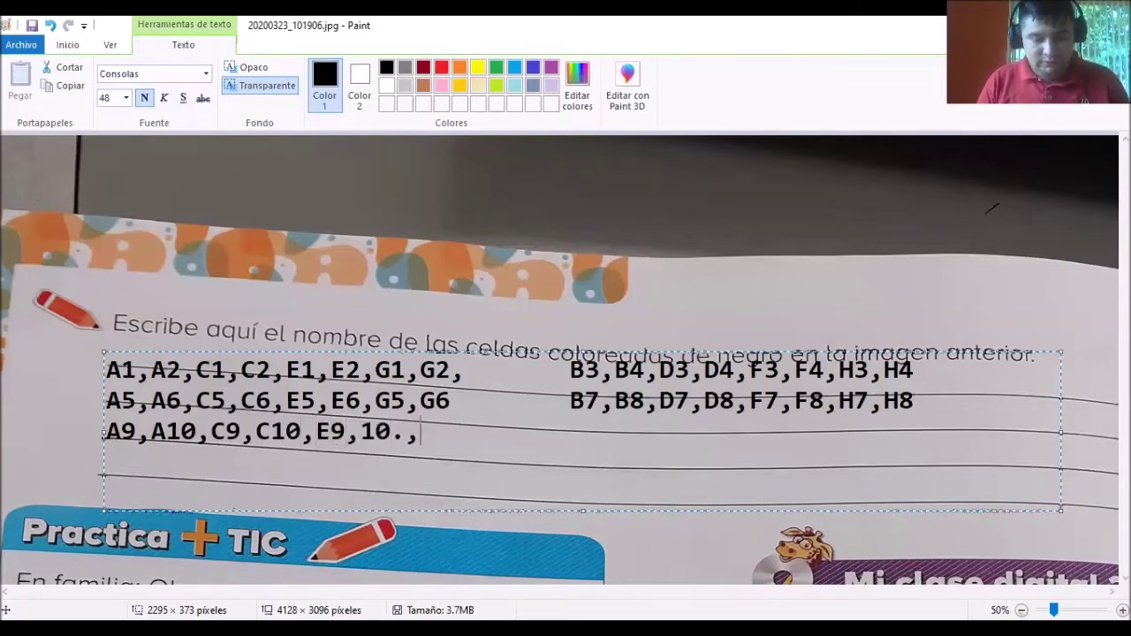
- Replace the mistaken entry after E9 with E10 and finish the row group with G9,G10
key(BackSpace)
key(BackSpace)
key(BackSpace)
key(BackSpace)
text(E)
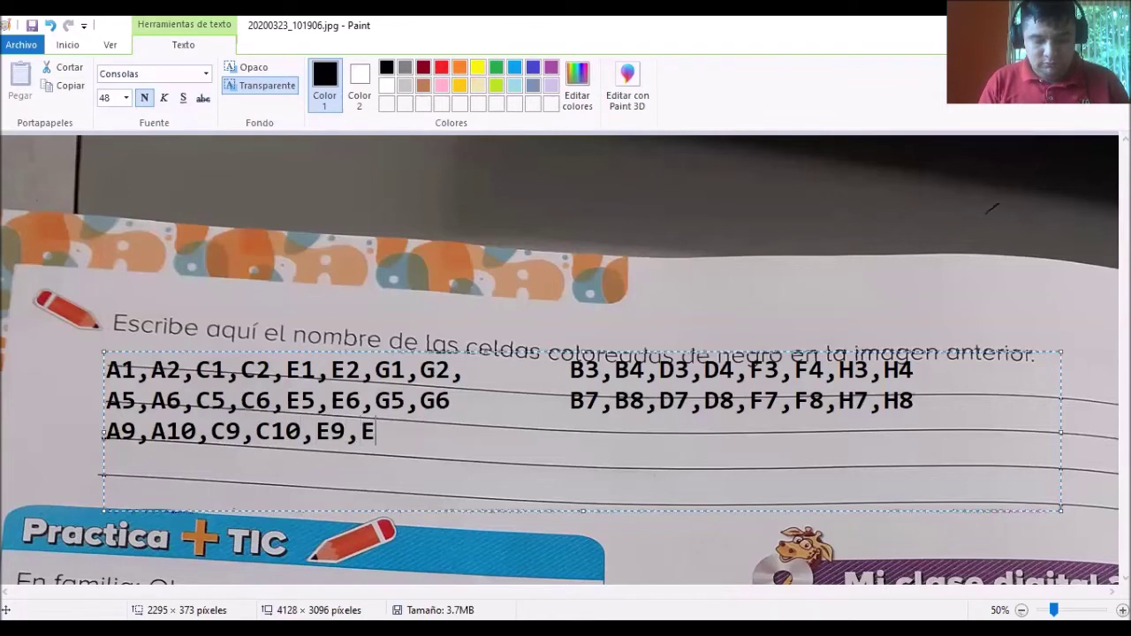
text(10,)
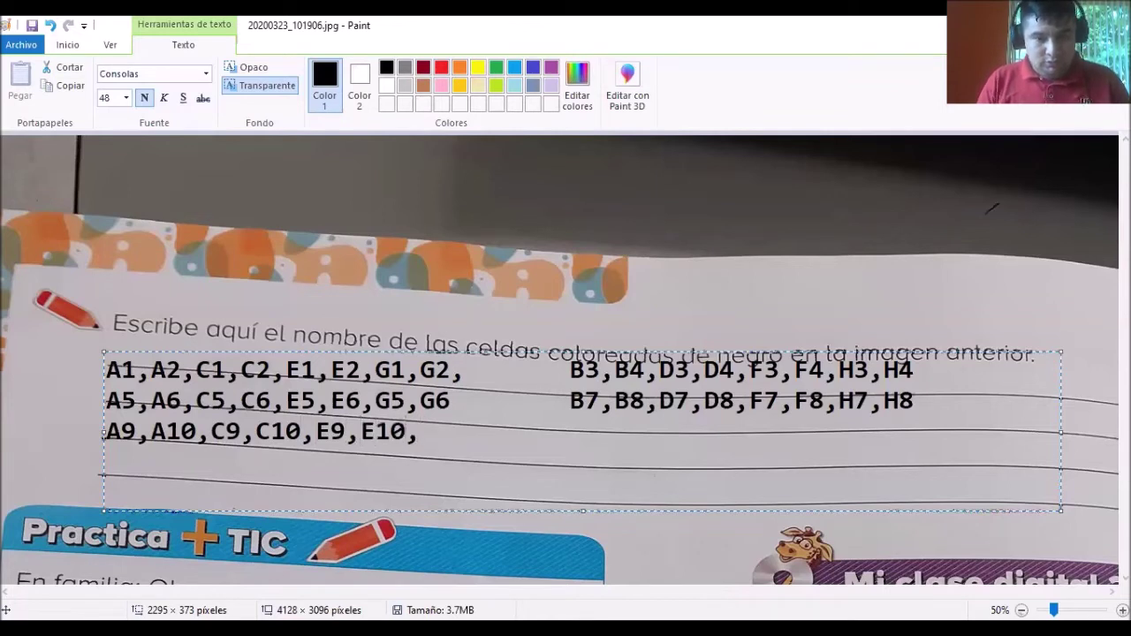
text(G9,G1)
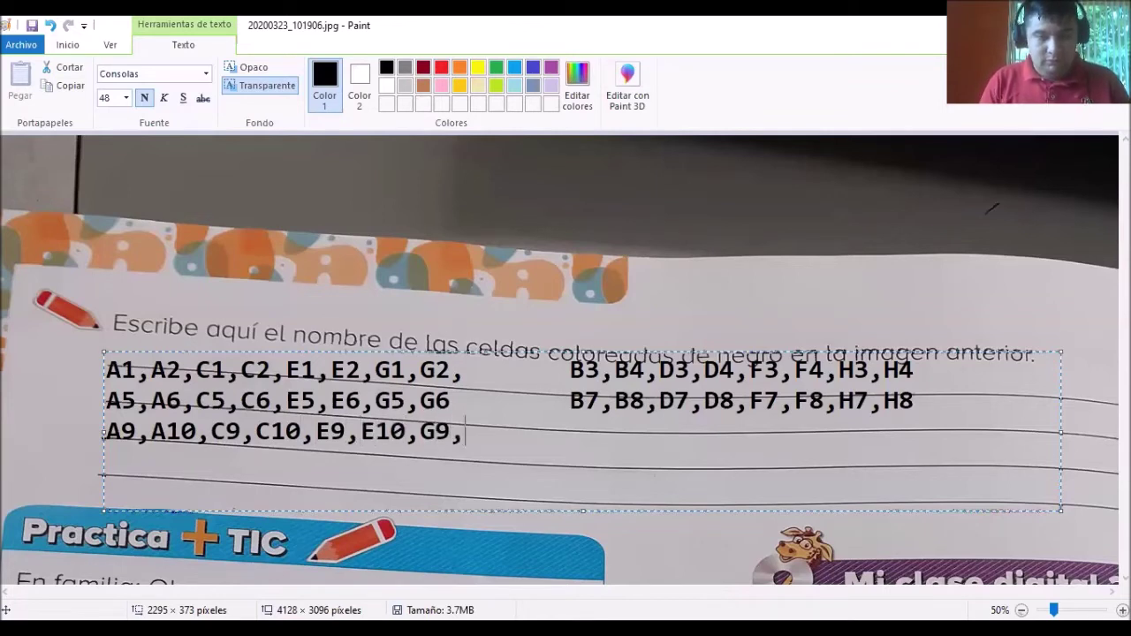
text(0)
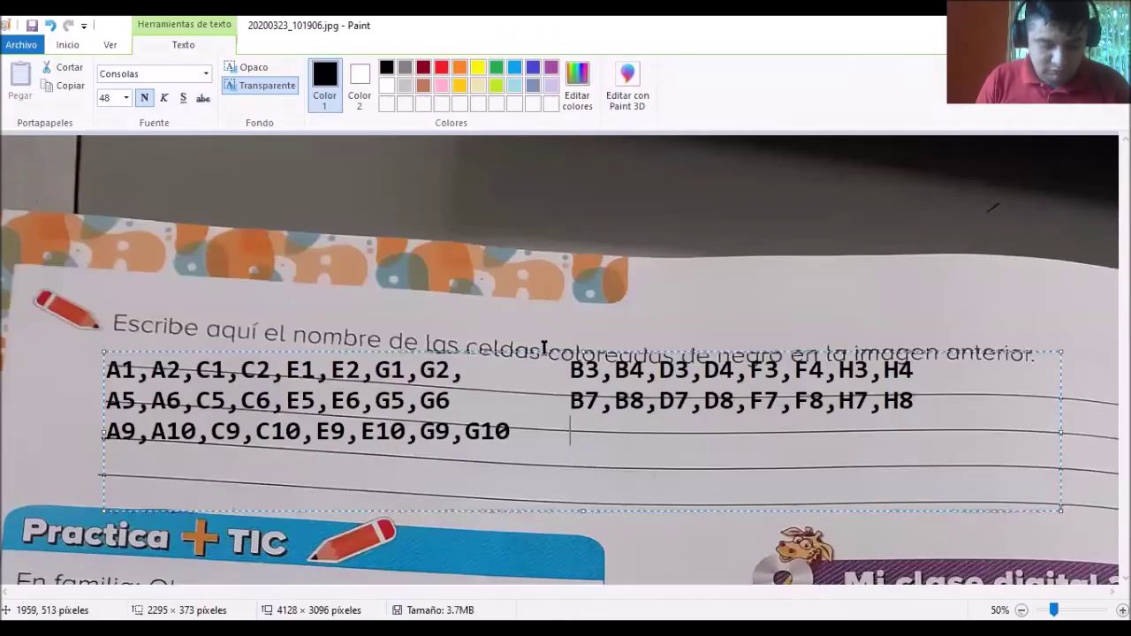
- Add B11,B12,D11,D12,F11,F12,H11,H12 to the third line after G10, aligned under the B7 group
text(B11)
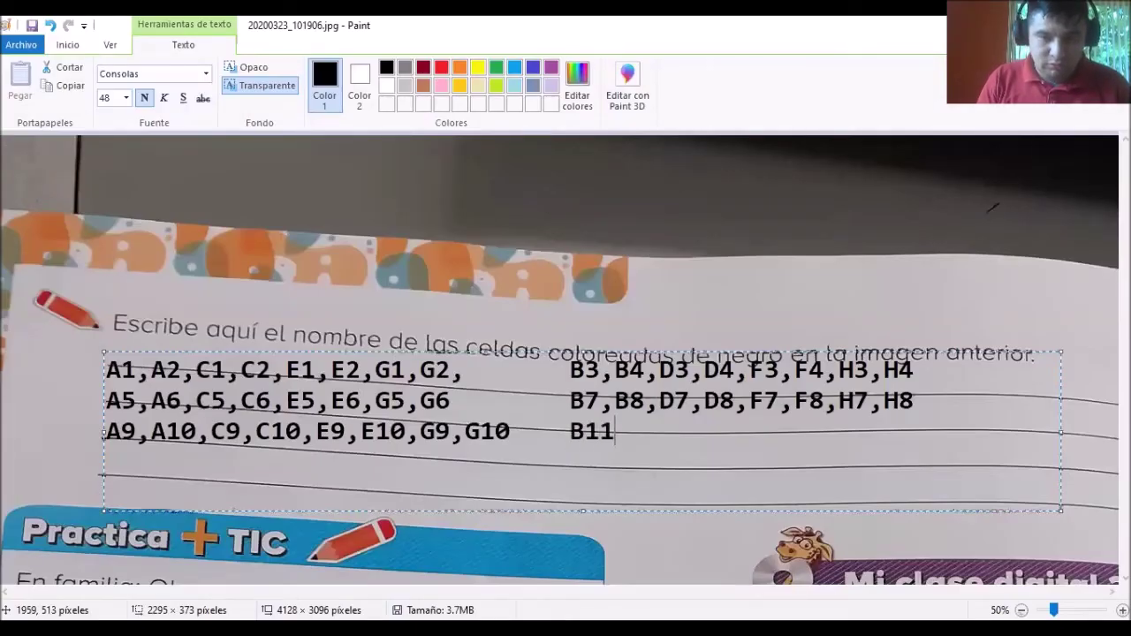
text(,B12,)
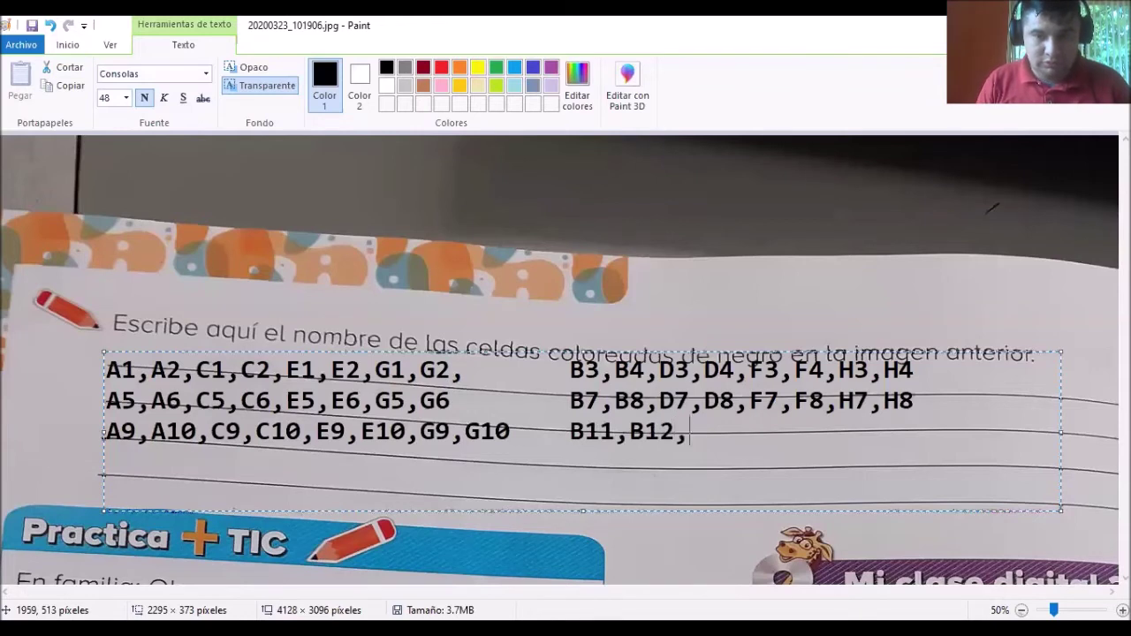
text(D11)
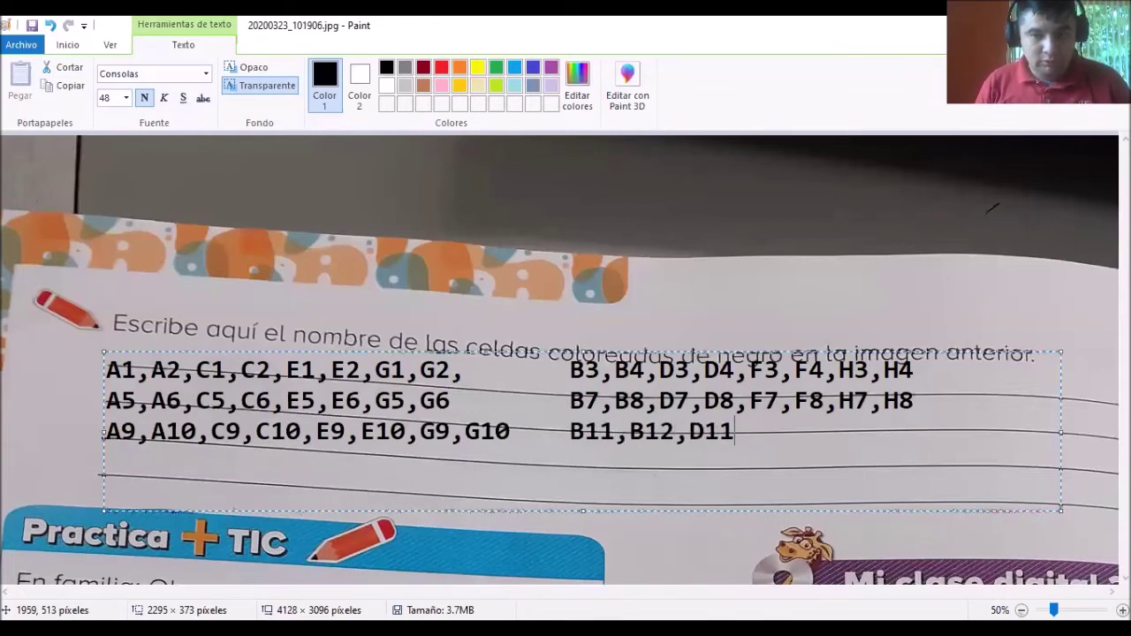
text(,D12,)
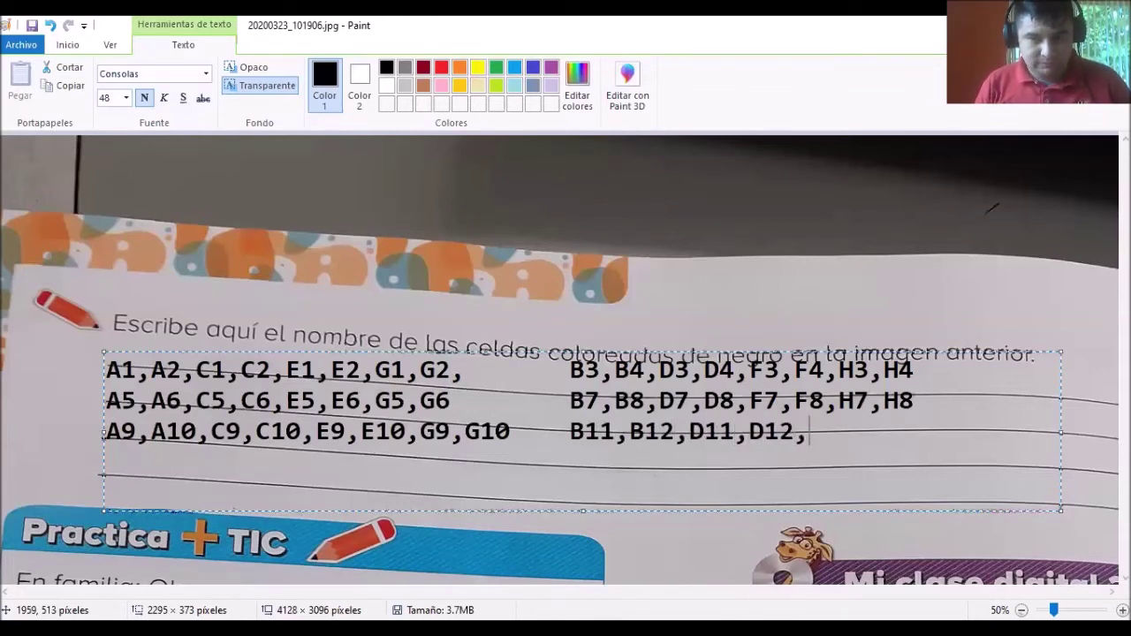
text(F11,F12,)
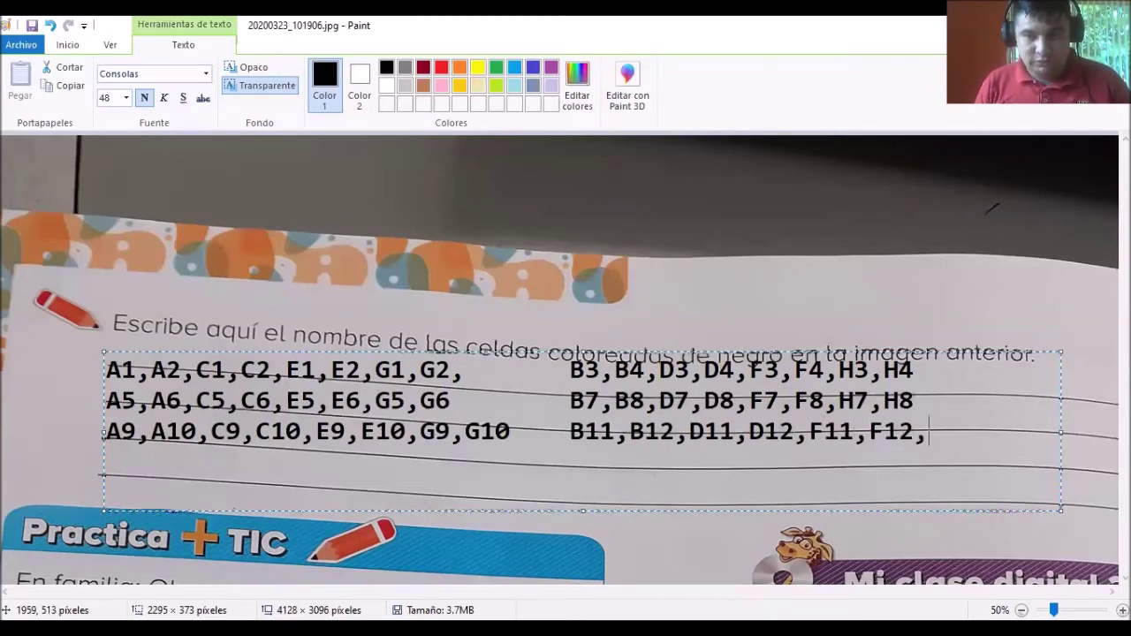
text(H11,)
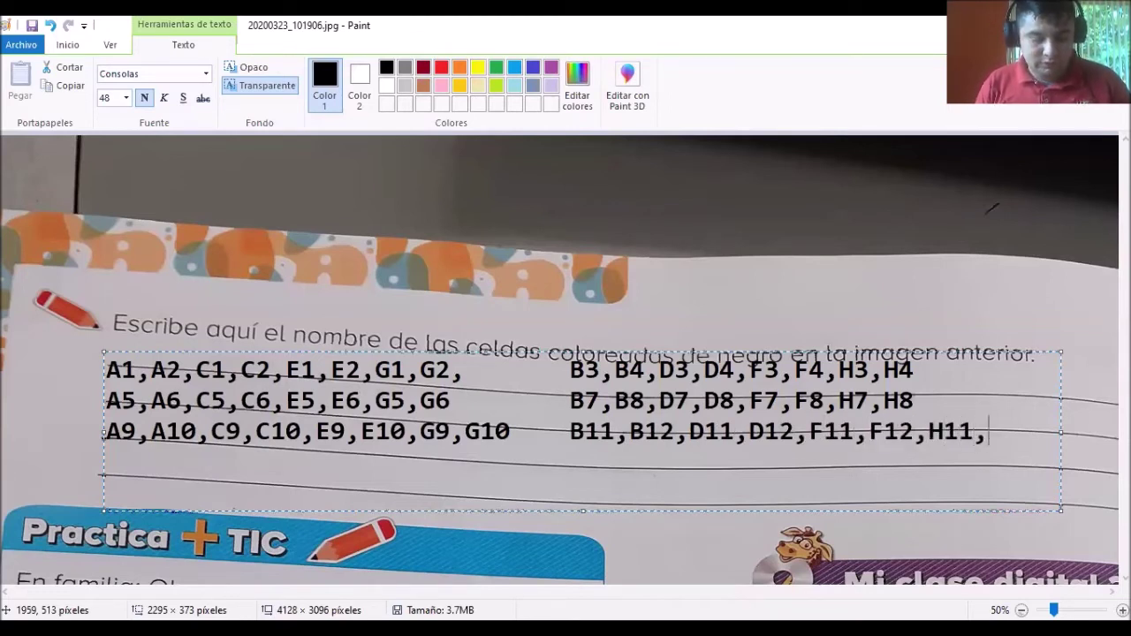
text(H12)
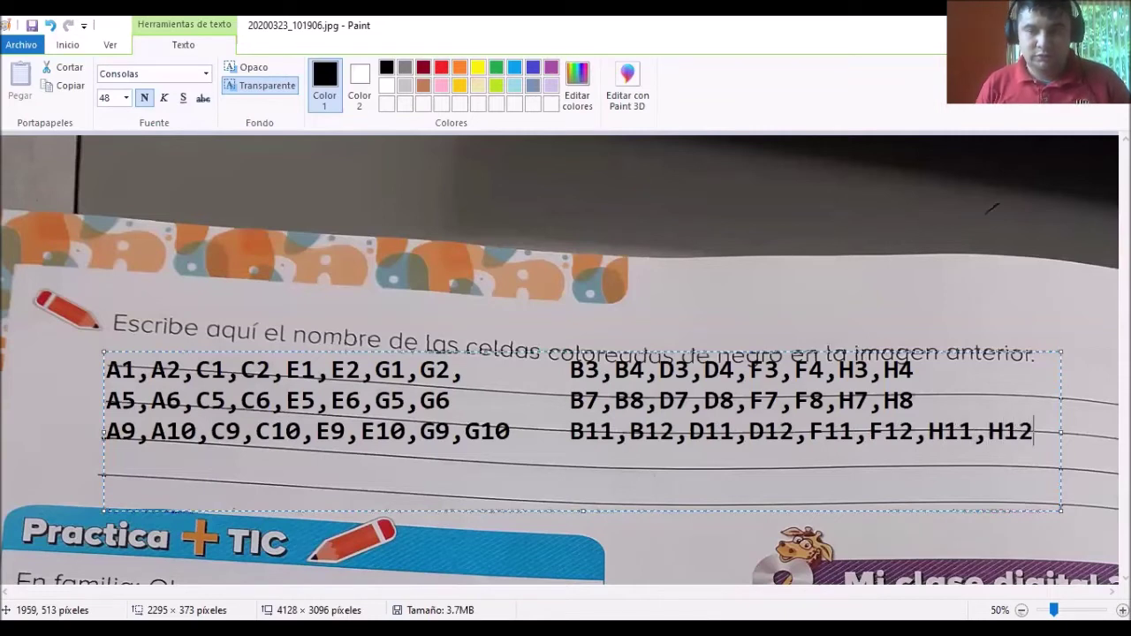